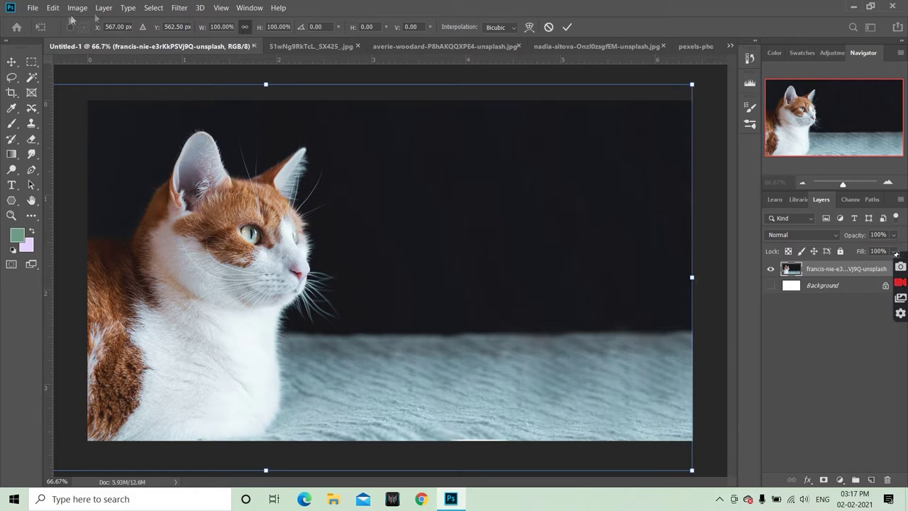
# - Commit the cat photo's placement, add an empty Layer 1, and switch to the glass bowl image
pyautogui.press('Return')
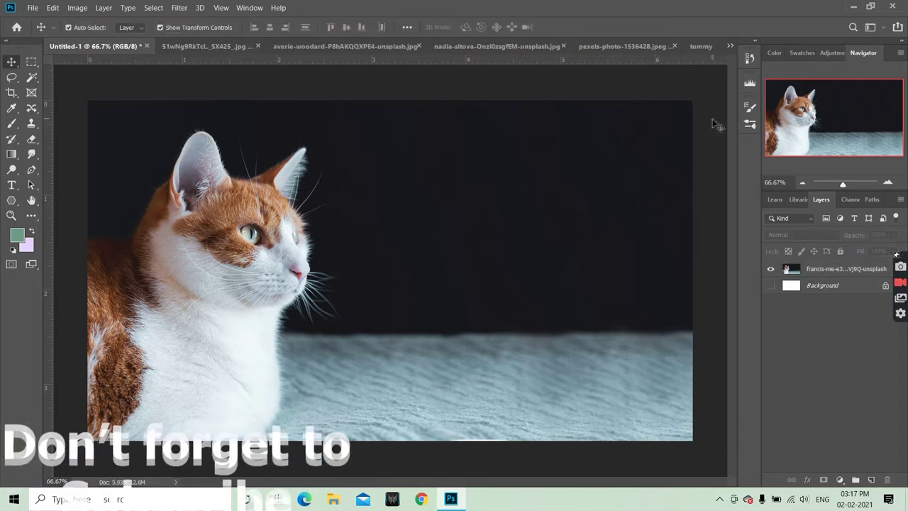
pyautogui.click(523, 198)
pyautogui.click(717, 183)
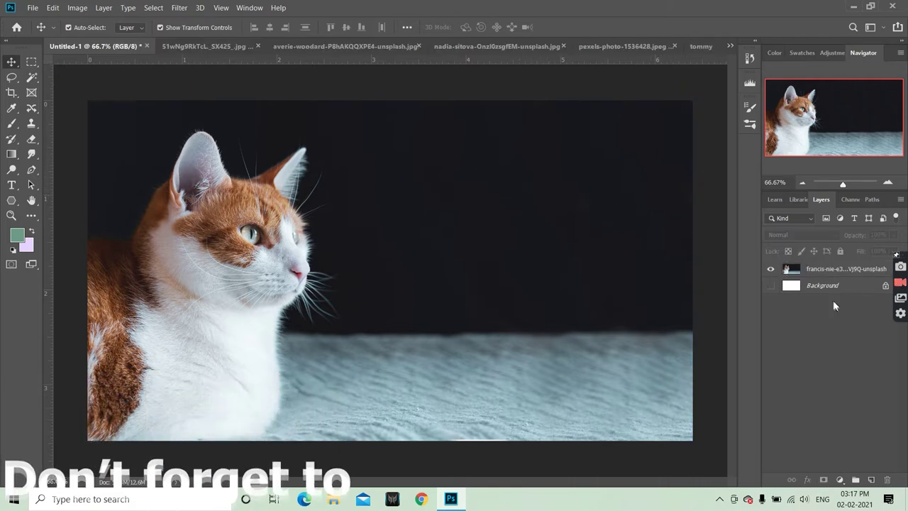
pyautogui.click(871, 480)
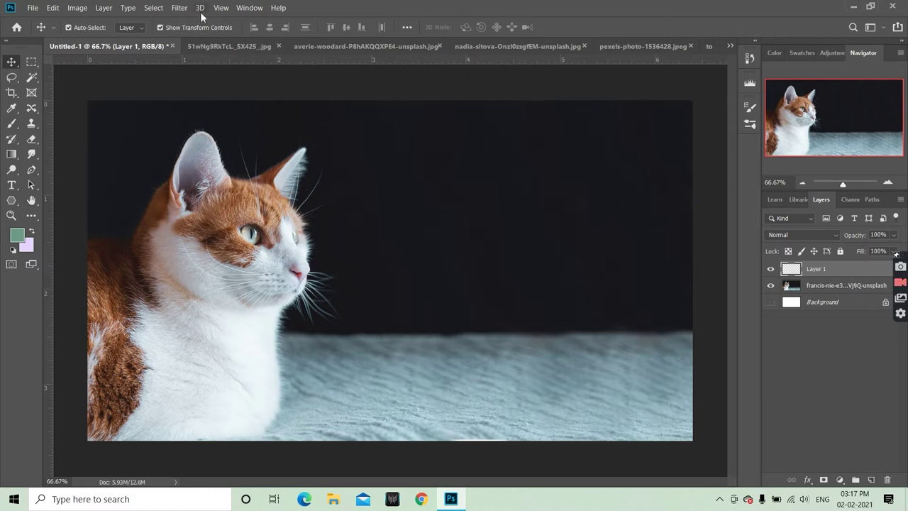
pyautogui.click(207, 46)
# - Mask the bowl's white background away using Select > Subject and a layer mask
pyautogui.click(154, 8)
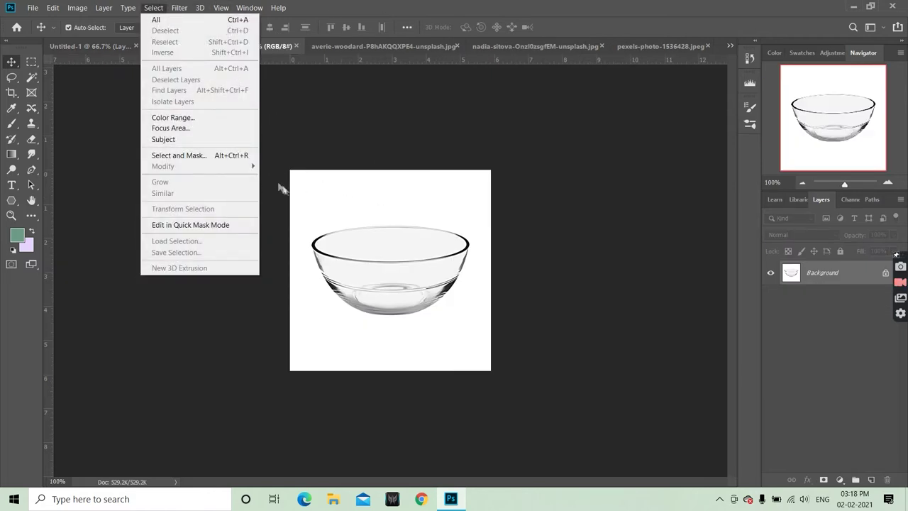
pyautogui.click(433, 225)
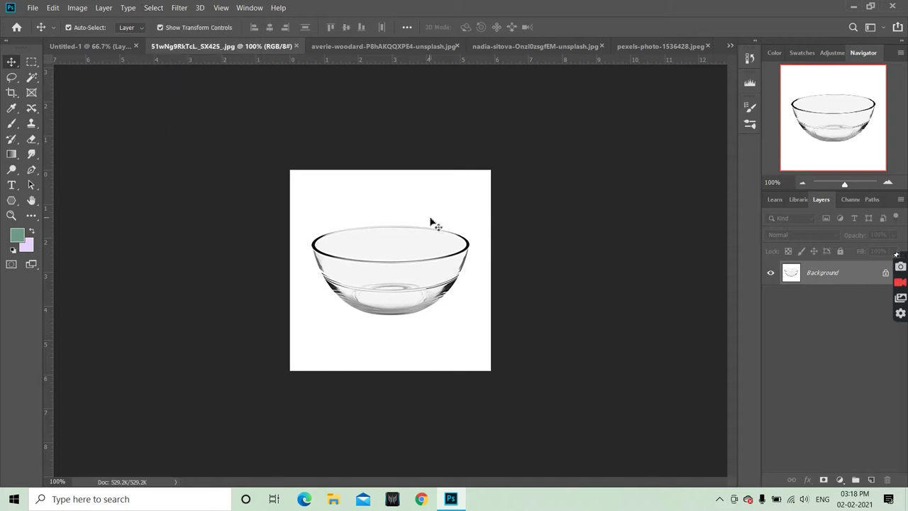
pyautogui.click(160, 9)
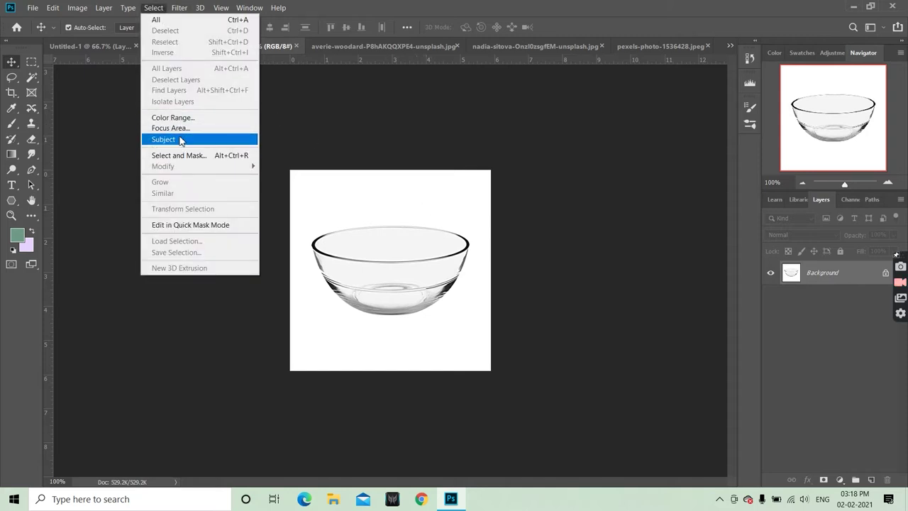
pyautogui.click(186, 140)
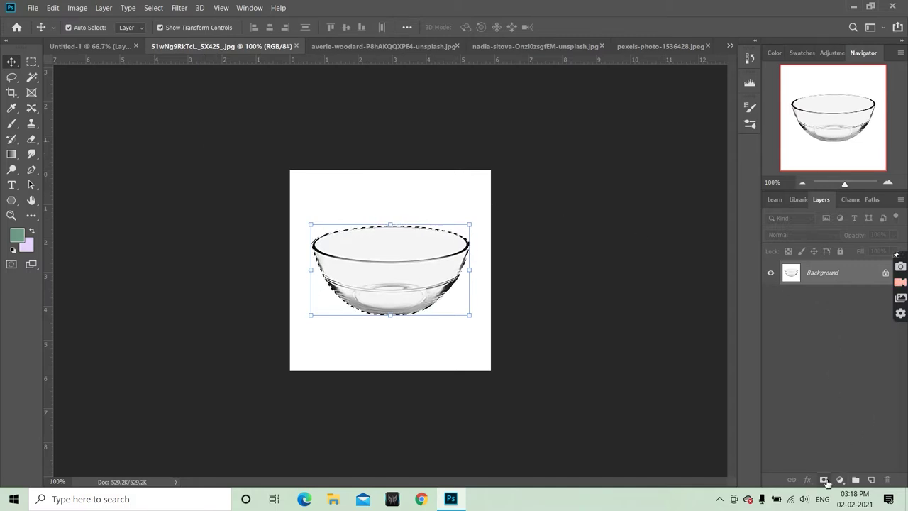
pyautogui.click(824, 480)
pyautogui.click(840, 275)
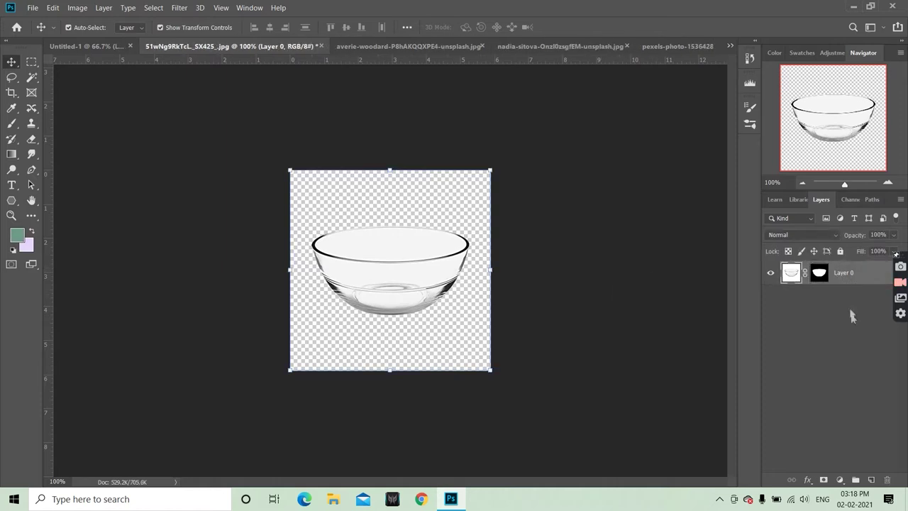
pyautogui.click(100, 45)
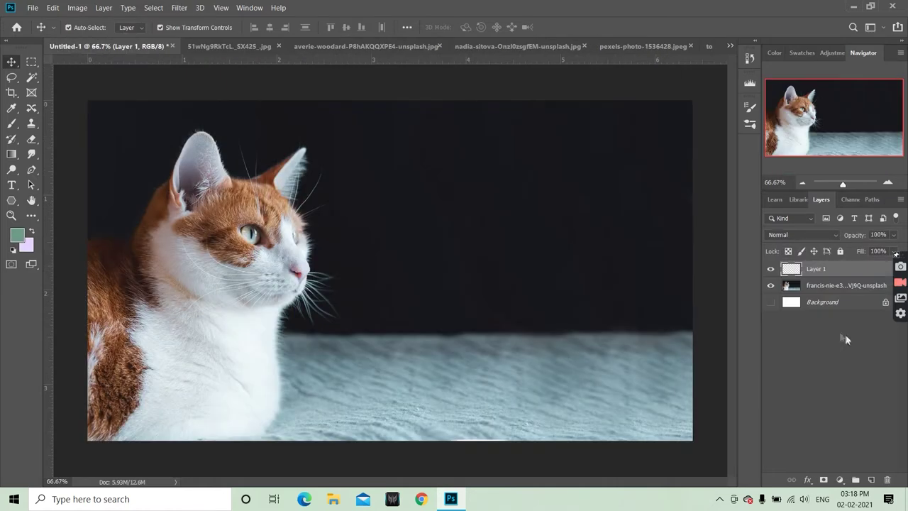
# - Paste the masked bowl into the cat scene and drag it down onto the blanket
pyautogui.click(820, 268)
pyautogui.hotkey('ctrl', 'v')
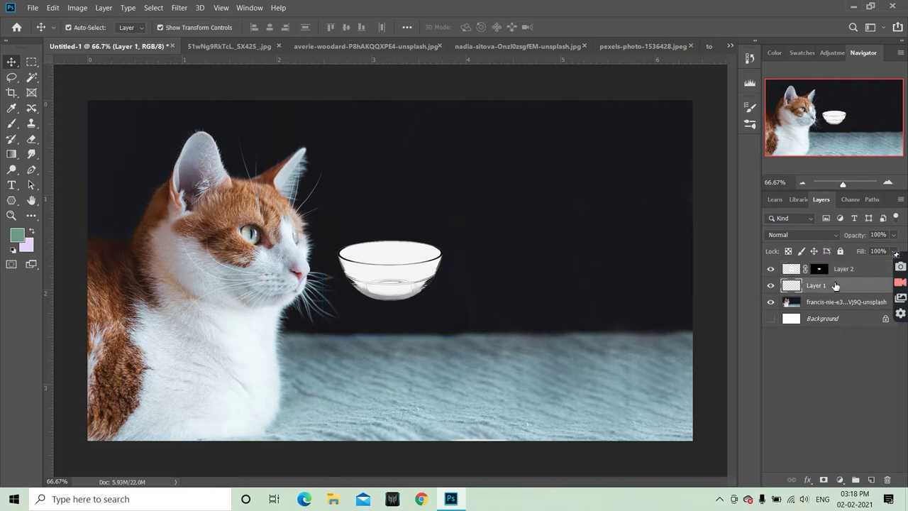
pyautogui.click(835, 286)
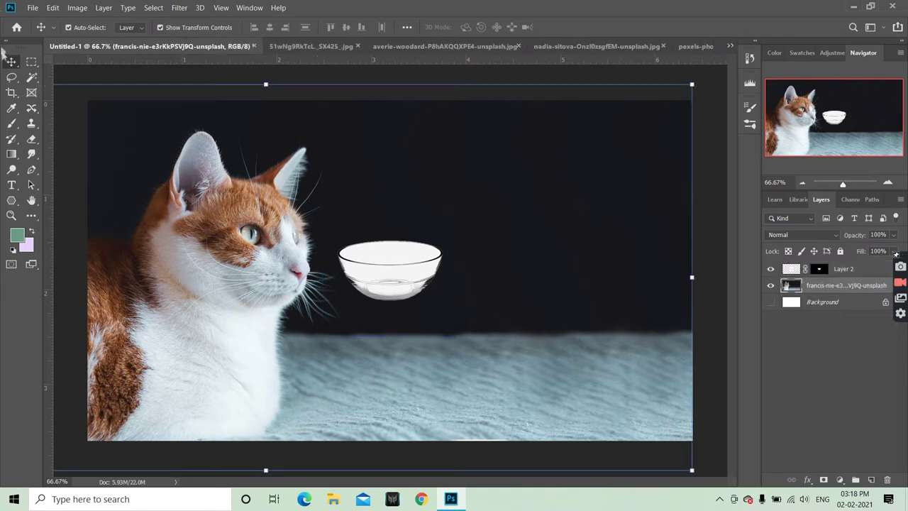
pyautogui.moveTo(405, 263)
pyautogui.mouseDown()
pyautogui.moveTo(592, 340)
pyautogui.moveTo(536, 366)
pyautogui.mouseUp()
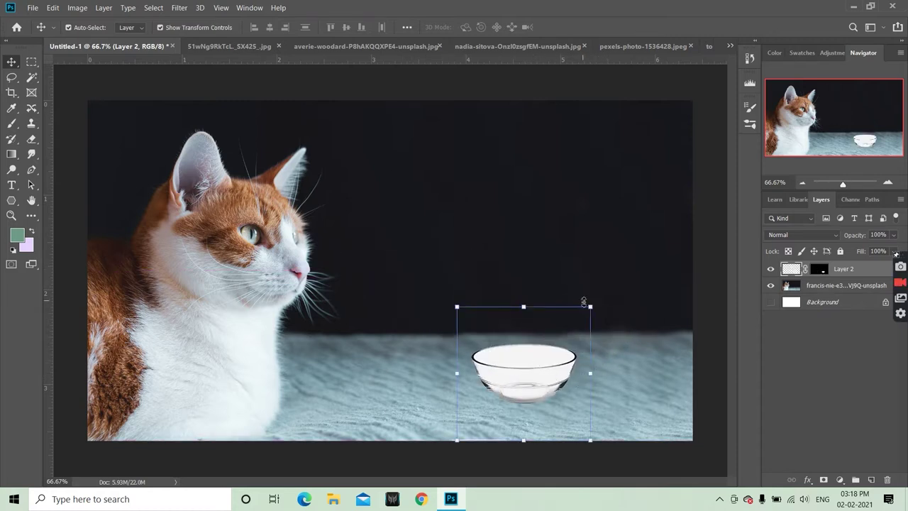
# - Scale the bowl up to about 207% and position it beside the cat
pyautogui.moveTo(593, 307); pyautogui.dragTo(646, 256)
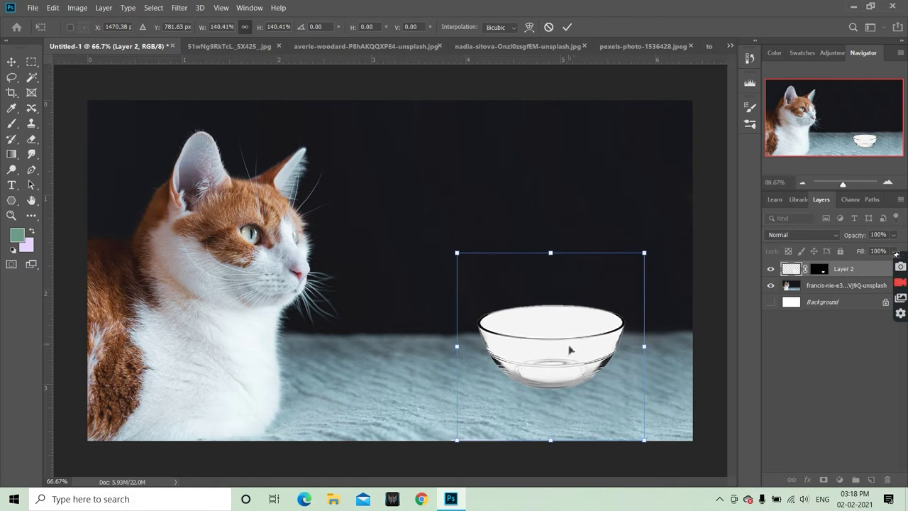
pyautogui.moveTo(570, 348); pyautogui.dragTo(519, 366)
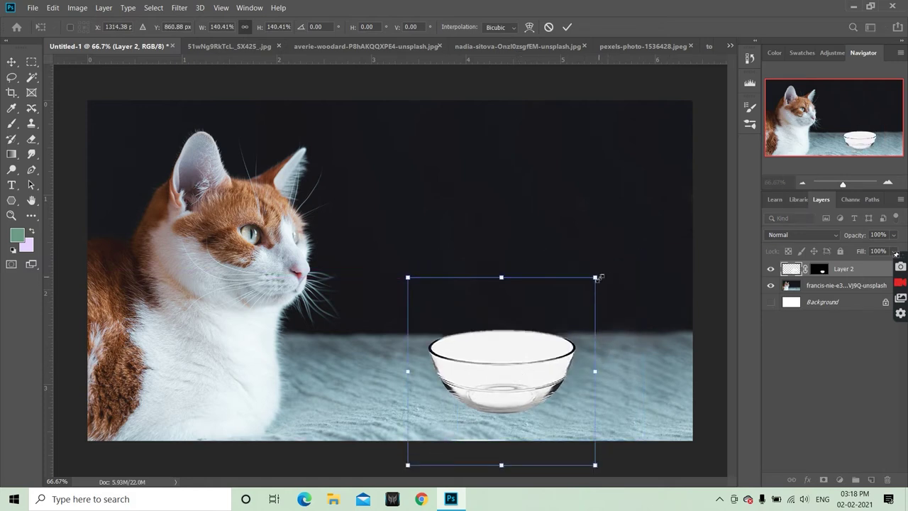
pyautogui.moveTo(598, 270); pyautogui.dragTo(713, 210)
pyautogui.moveTo(583, 317); pyautogui.dragTo(539, 353)
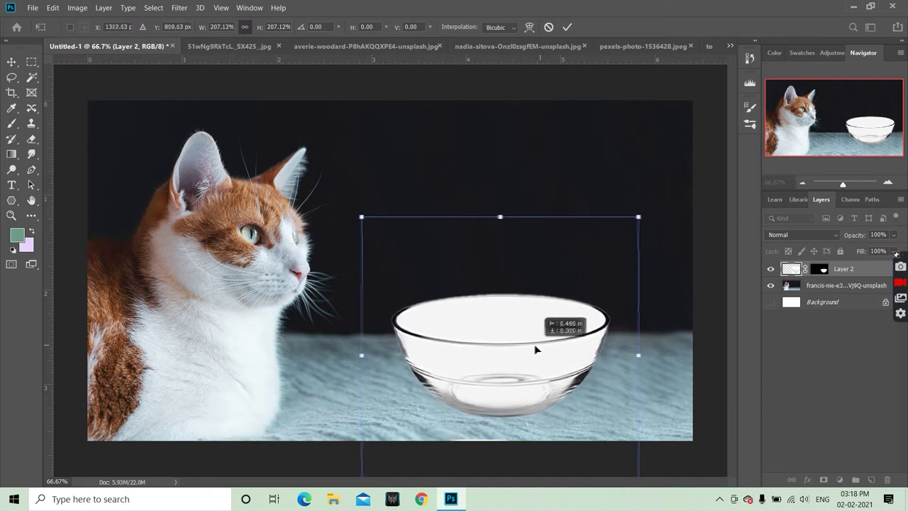
pyautogui.moveTo(539, 355); pyautogui.dragTo(524, 354)
# - Set the bowl layer's blend mode to Screen and commit its size and position
pyautogui.click(816, 235)
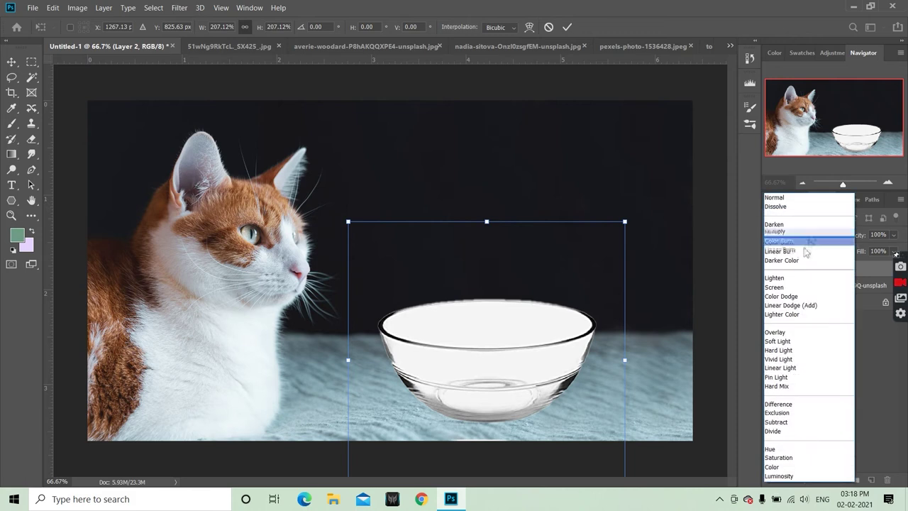
pyautogui.click(789, 288)
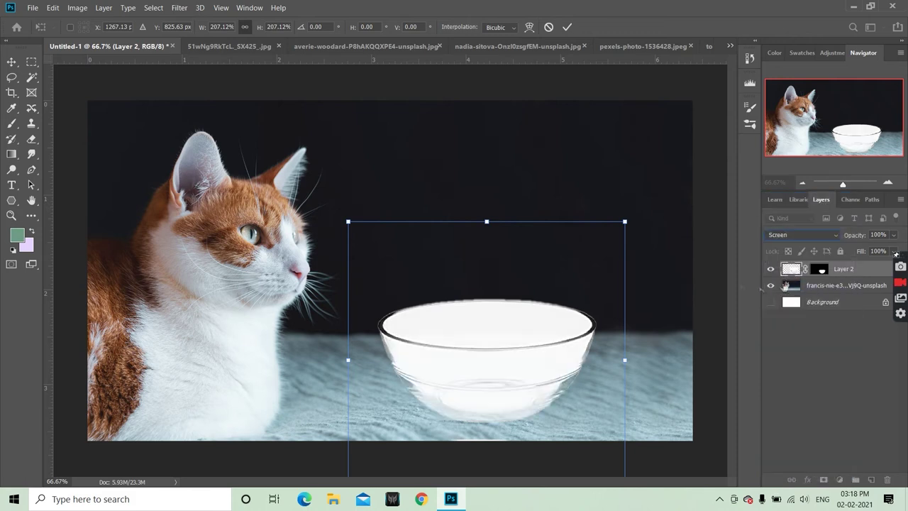
pyautogui.press('Return')
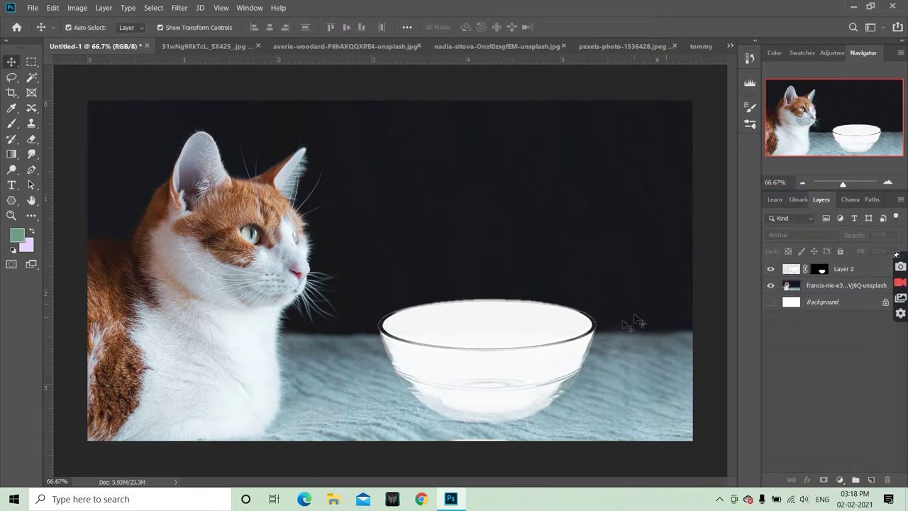
pyautogui.click(802, 235)
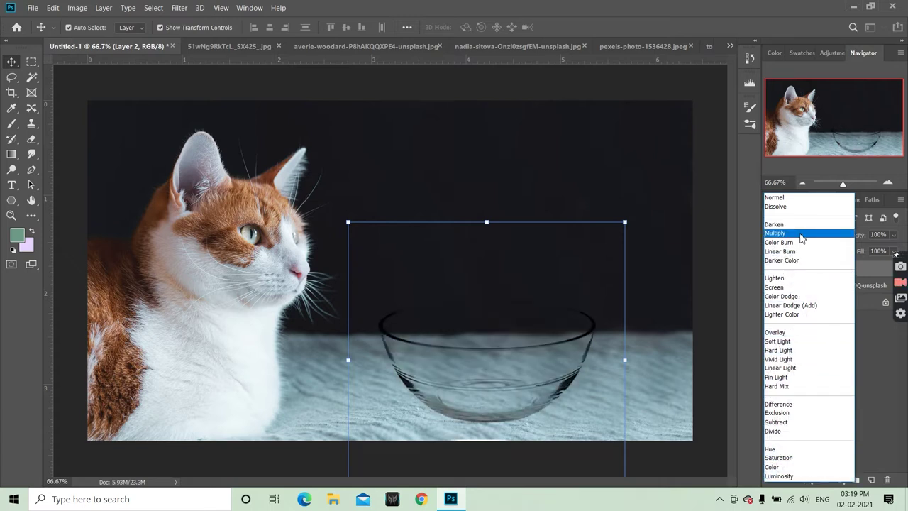
pyautogui.click(796, 293)
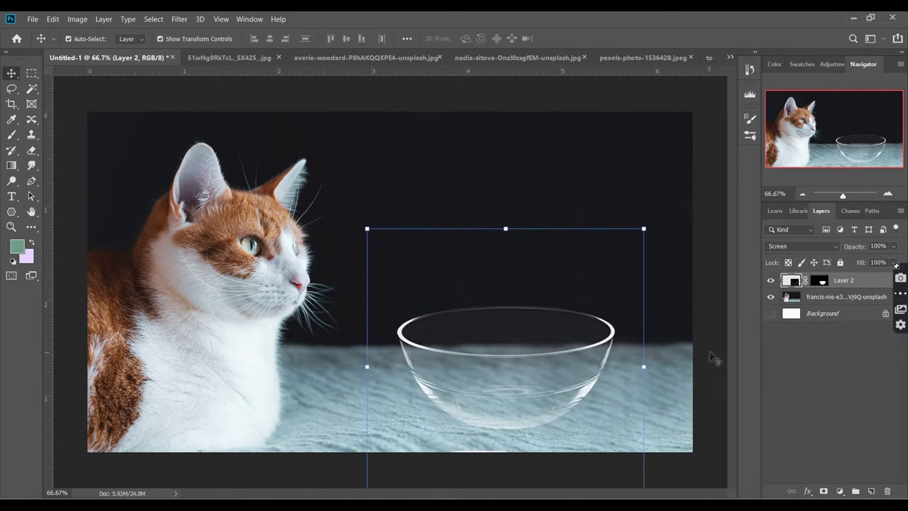
pyautogui.click(712, 357)
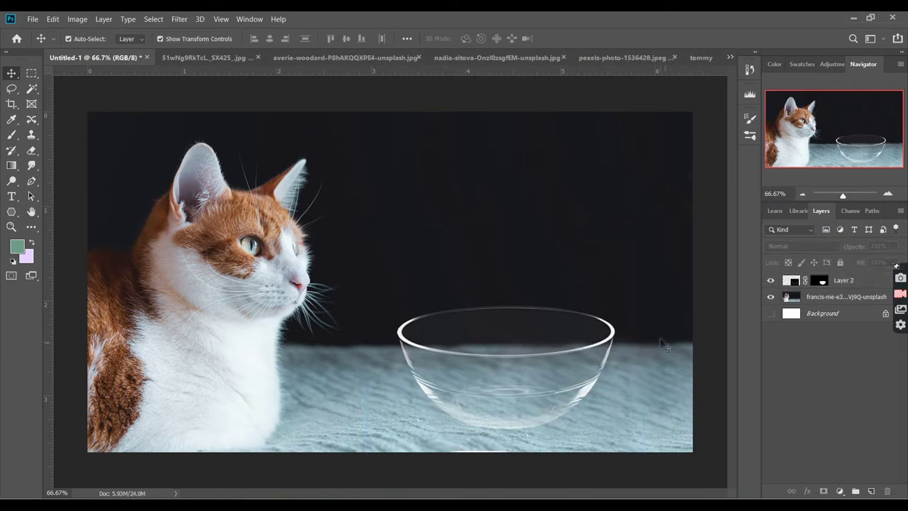
pyautogui.click(863, 288)
# - Close the bowl source image 51wNg9RkTcL_SX425 without saving
pyautogui.click(237, 57)
pyautogui.click(323, 57)
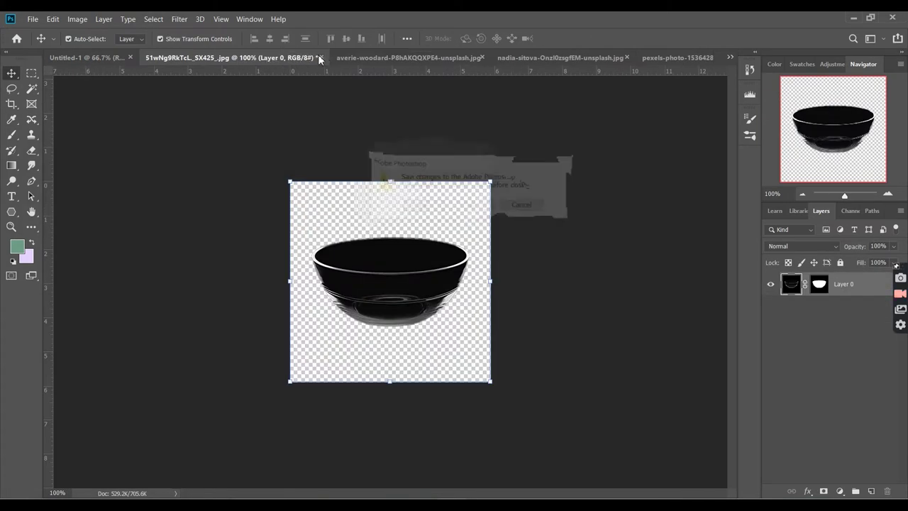
pyautogui.click(461, 208)
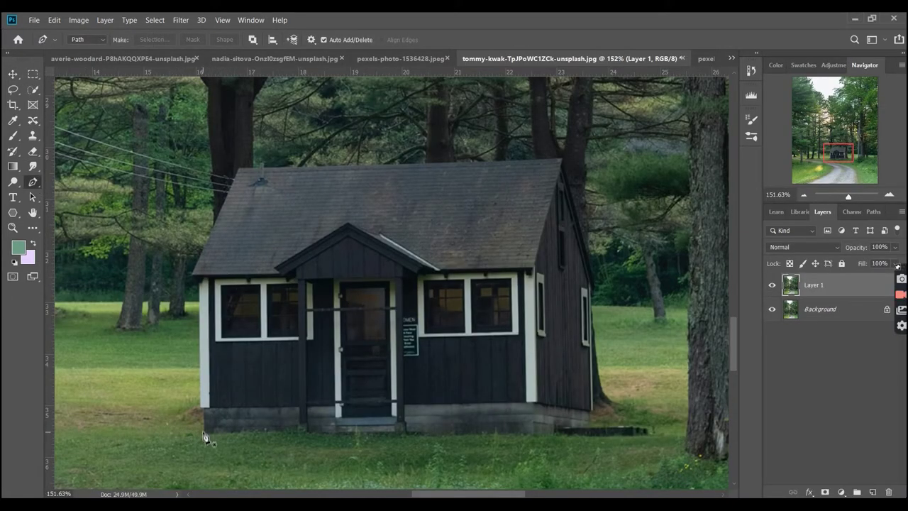
# - Start the pen path at the cabin's bottom-left, adding points at the left eave and roof's top-left
pyautogui.click(204, 431)
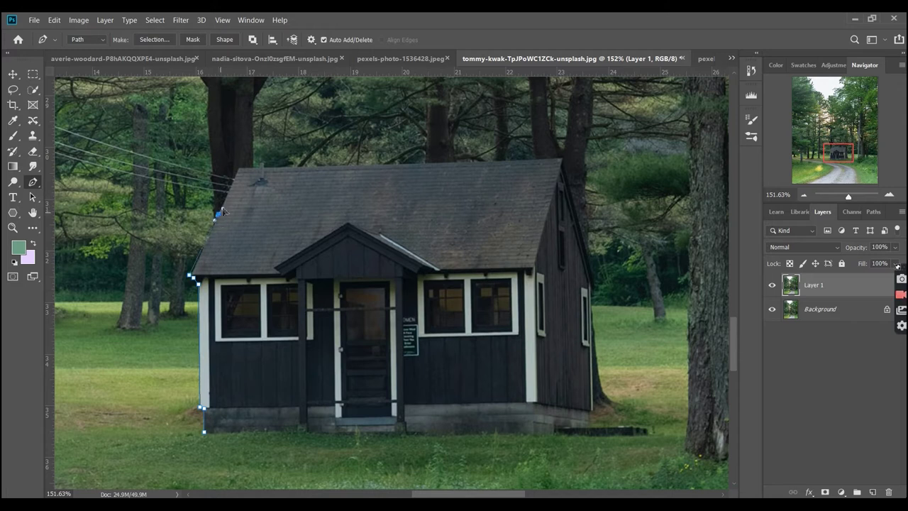
pyautogui.scroll(2, 195, 281)
pyautogui.click(195, 279)
pyautogui.scroll(2, 212, 213)
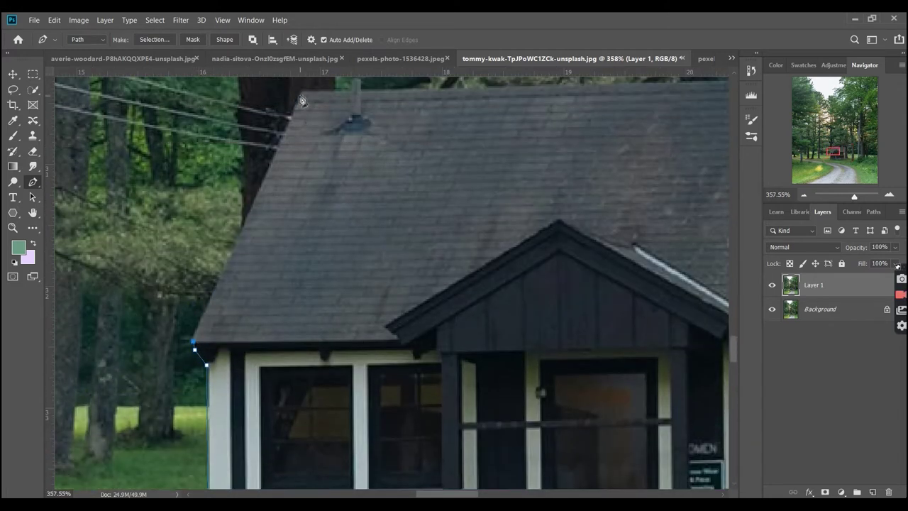
pyautogui.click(303, 92)
pyautogui.scroll(1, 443, 206)
pyautogui.scroll(2, 193, 151)
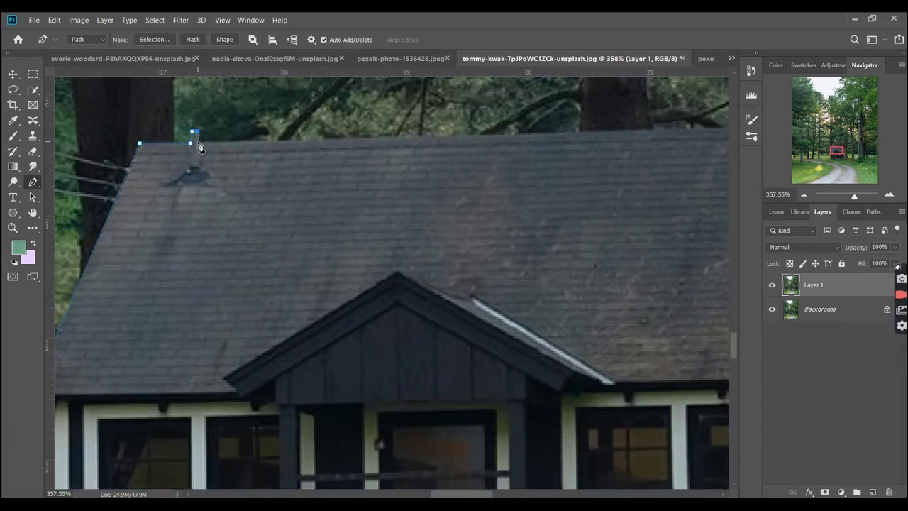
pyautogui.hscroll(3, 548, 194)
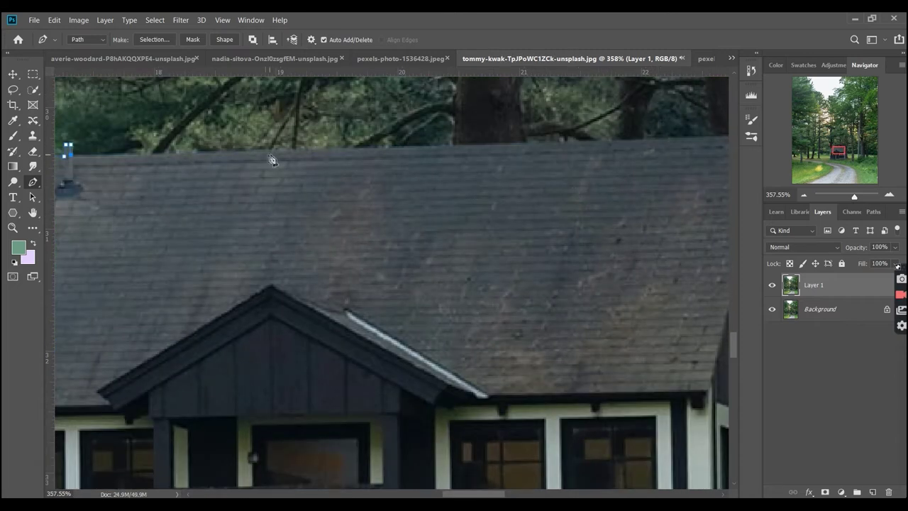
pyautogui.scroll(-2, 375, 194)
# - Continue the path through the roof's top-right, the right eave and the grass strip's right corner
pyautogui.moveTo(618, 158); pyautogui.dragTo(645, 150)
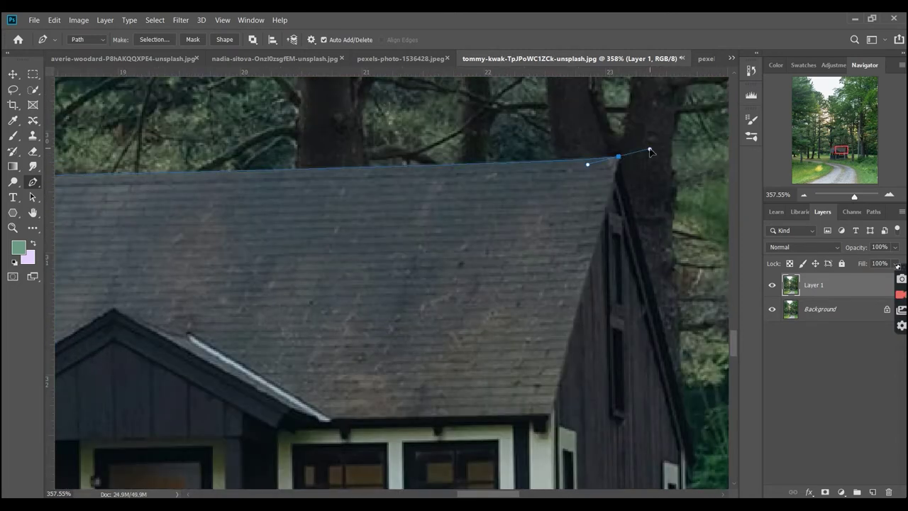
pyautogui.scroll(-2, 624, 164)
pyautogui.scroll(1, 600, 138)
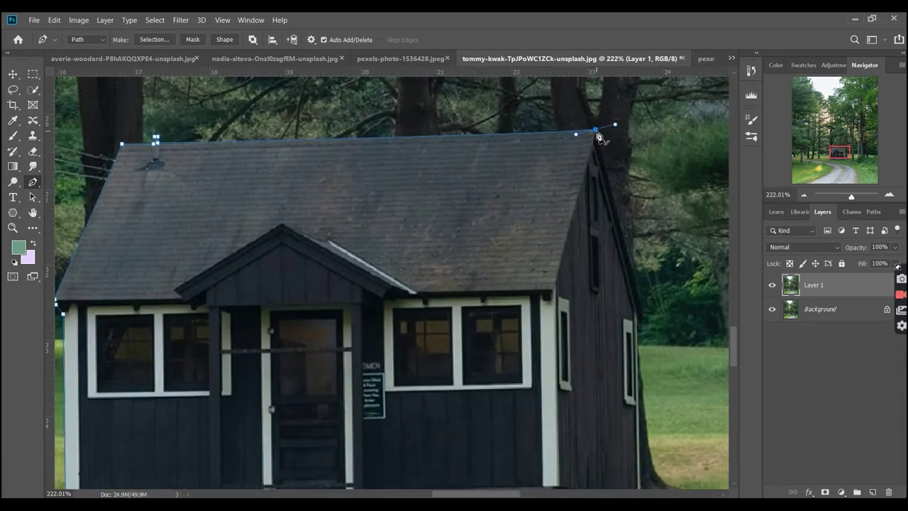
pyautogui.click(641, 310)
pyautogui.scroll(-2, 642, 311)
pyautogui.scroll(-1, 642, 375)
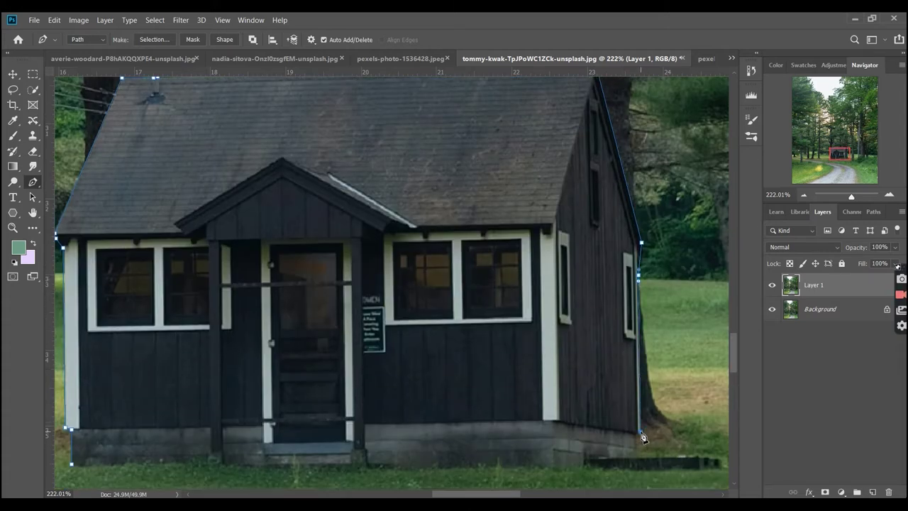
pyautogui.scroll(-2, 642, 437)
pyautogui.click(704, 407)
pyautogui.scroll(-2, 709, 397)
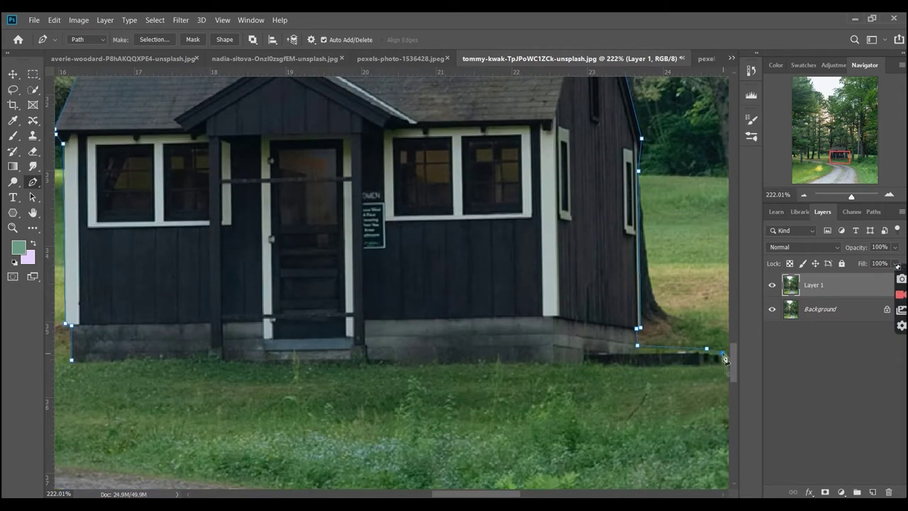
pyautogui.scroll(-5, 74, 367)
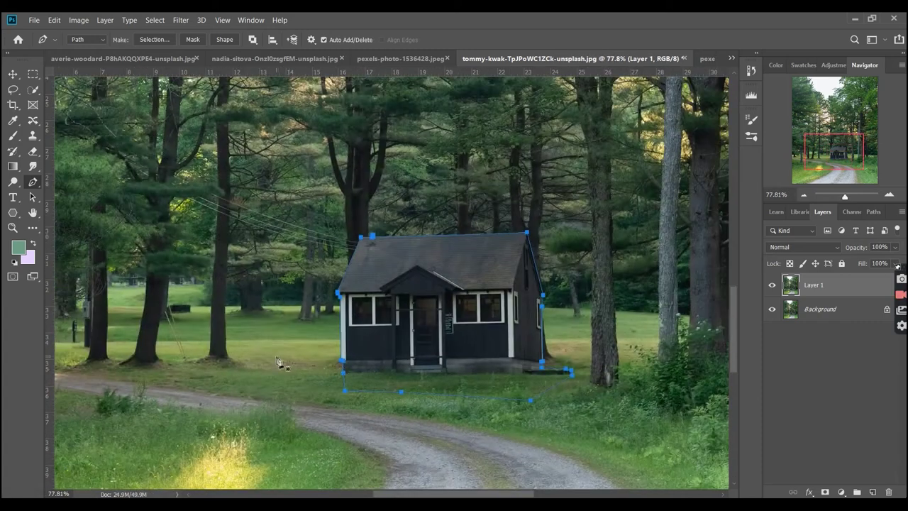
# - Turn the cabin path into a selection and mask Layer 1 with it
pyautogui.click(827, 491)
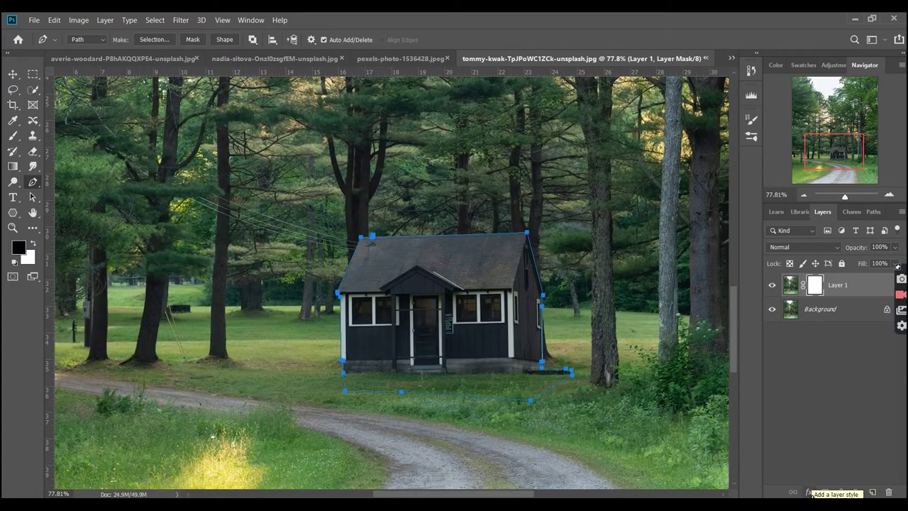
pyautogui.hotkey('ctrl', 'z')
pyautogui.rightClick(490, 334)
pyautogui.click(518, 92)
pyautogui.press('Return')
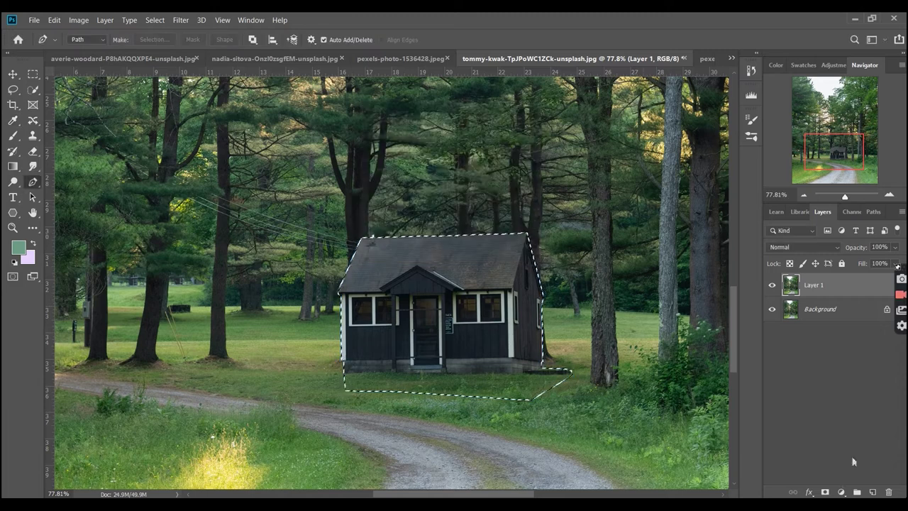
pyautogui.click(825, 492)
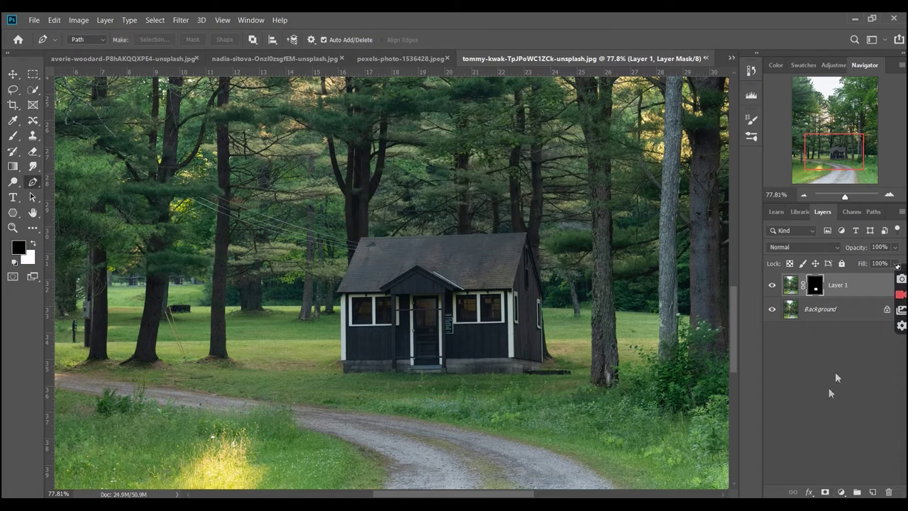
# - Hide the Background layer and select the masked cabin layer with the Move tool
pyautogui.click(821, 311)
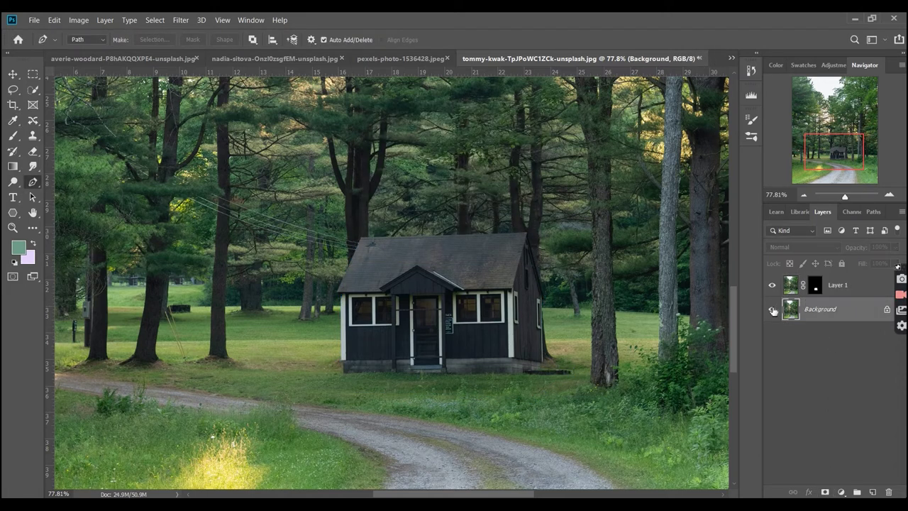
pyautogui.click(772, 310)
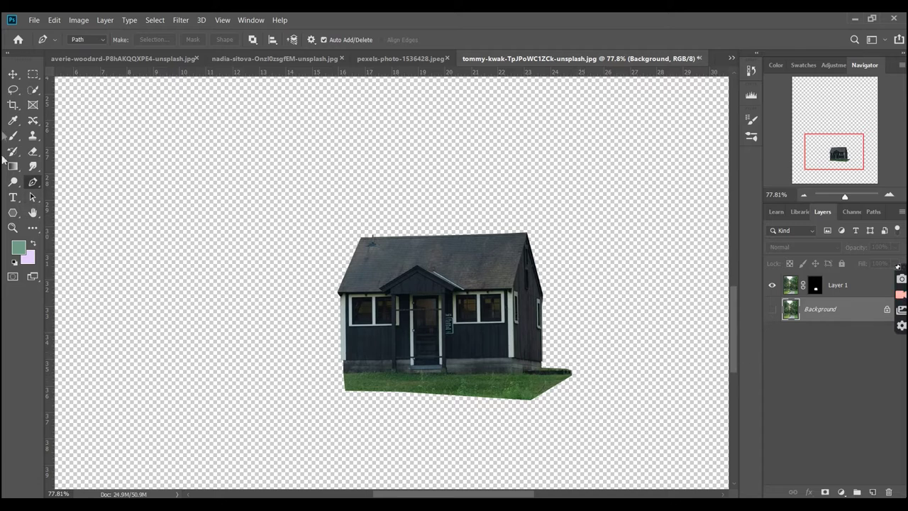
pyautogui.click(12, 74)
pyautogui.click(877, 293)
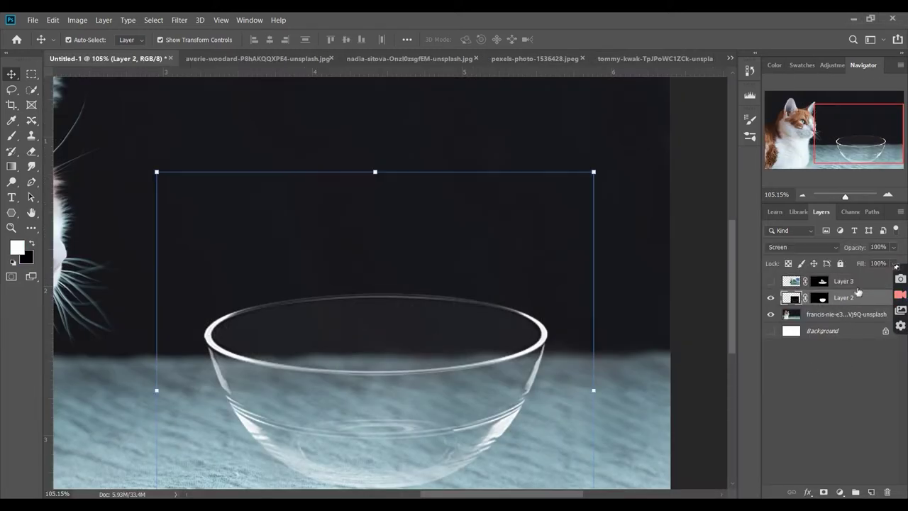
# - Copy the cut-out house layer into the Untitled-1 cat composite
pyautogui.click(681, 60)
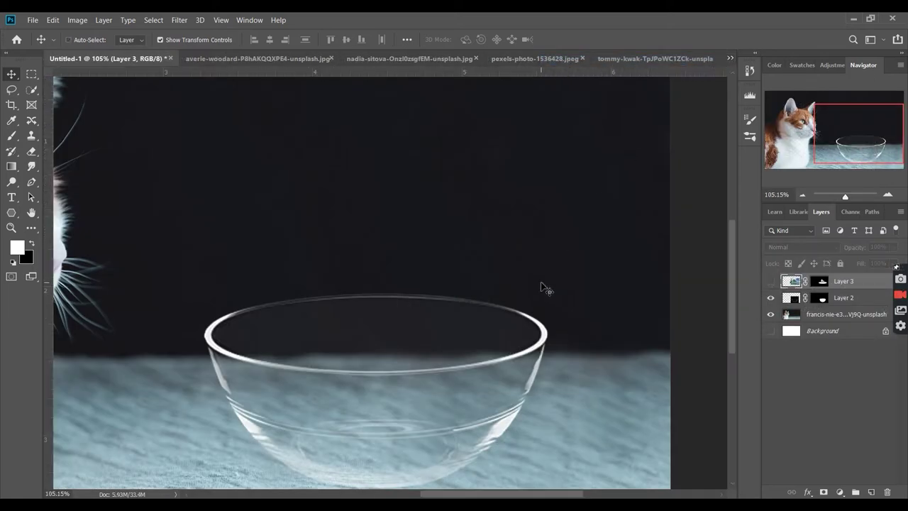
pyautogui.moveTo(730, 61); pyautogui.dragTo(542, 291)
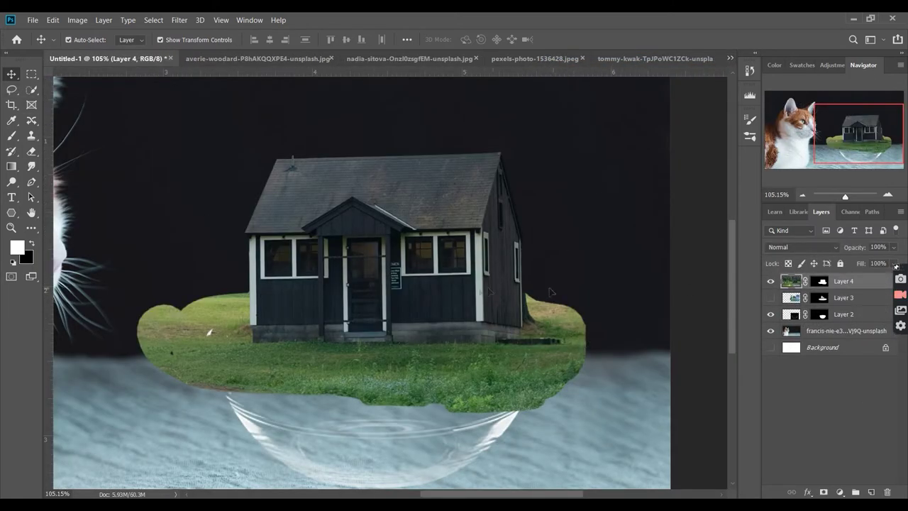
pyautogui.moveTo(511, 334); pyautogui.dragTo(560, 349)
# - Shrink the house island to about a quarter size and set it inside the glass bowl
pyautogui.hotkey('ctrl', 't')
pyautogui.hotkey('ctrl', '0')
pyautogui.moveTo(190, 483); pyautogui.dragTo(328, 405)
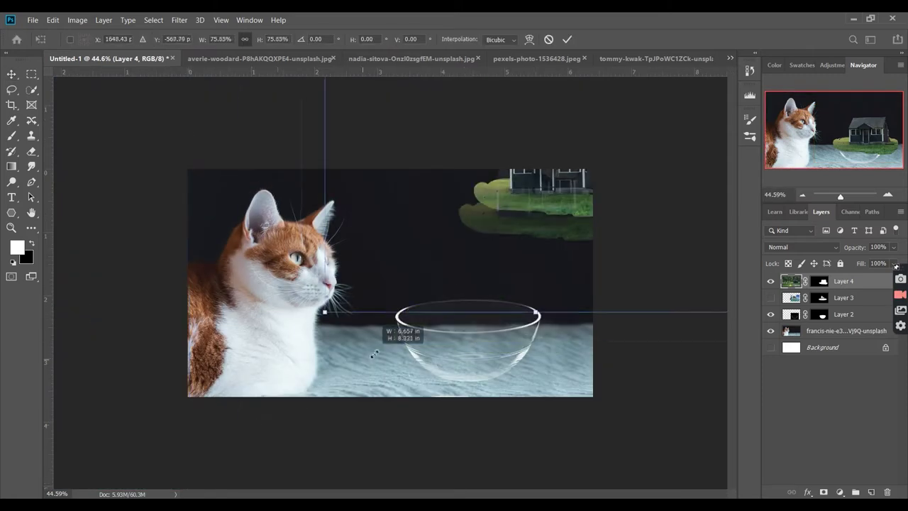
pyautogui.hotkey('ctrl', '0')
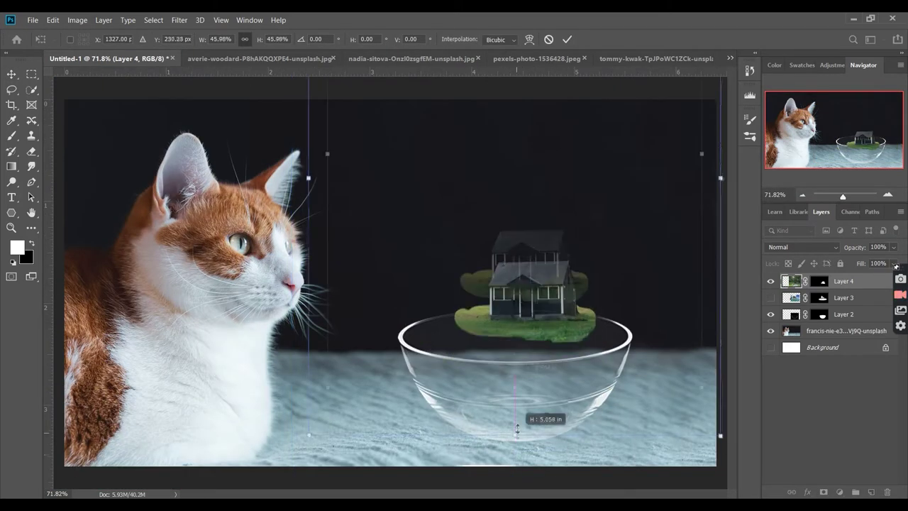
pyautogui.moveTo(523, 386); pyautogui.dragTo(519, 342)
pyautogui.moveTo(510, 256); pyautogui.dragTo(515, 328)
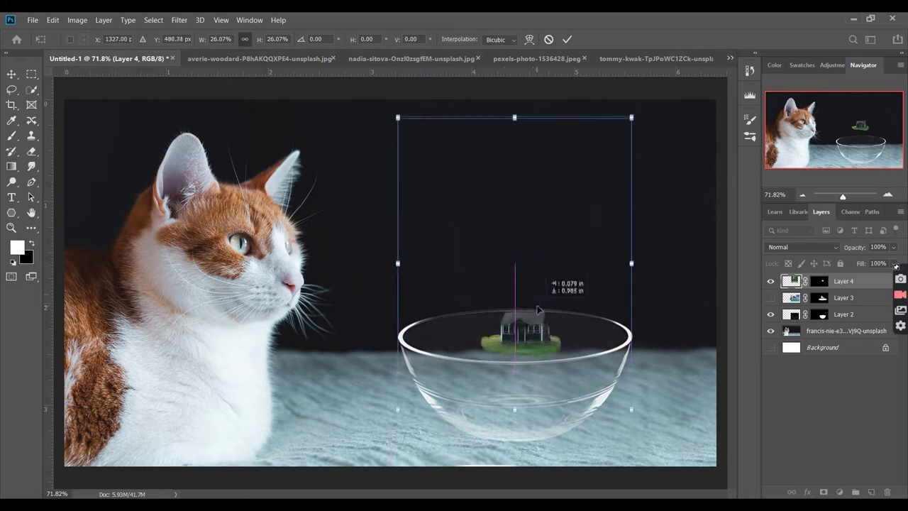
pyautogui.press('Return')
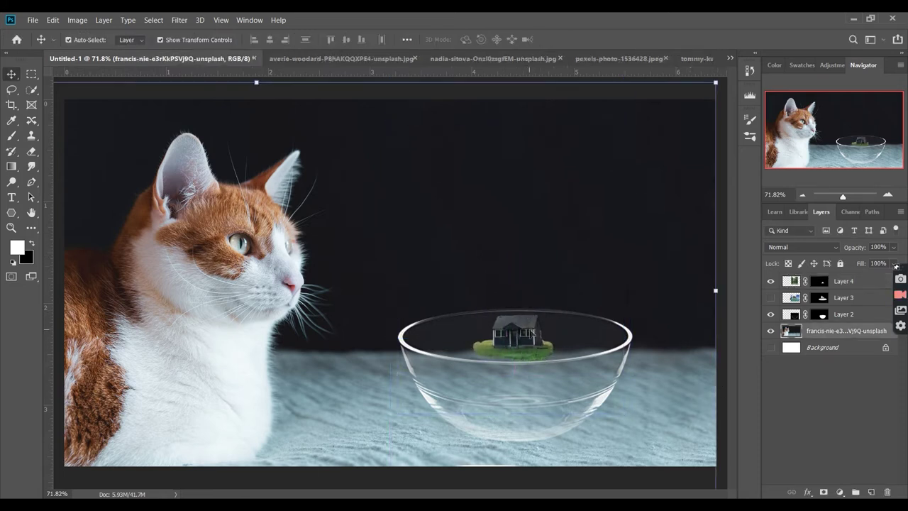
pyautogui.hotkey('ctrl', 't')
pyautogui.moveTo(528, 334); pyautogui.dragTo(548, 344)
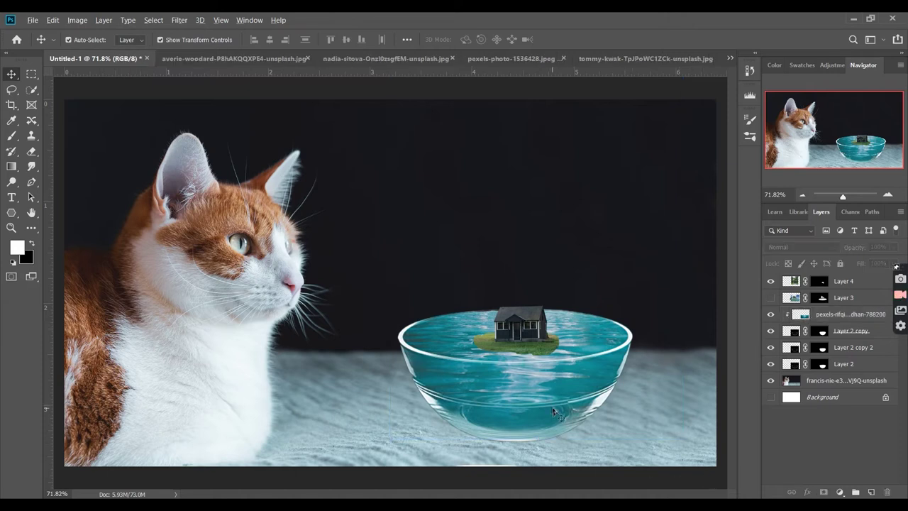
# - Put the water layer into Perspective transform and adjust its bottom edge to the bowl
pyautogui.scroll(5, 554, 410)
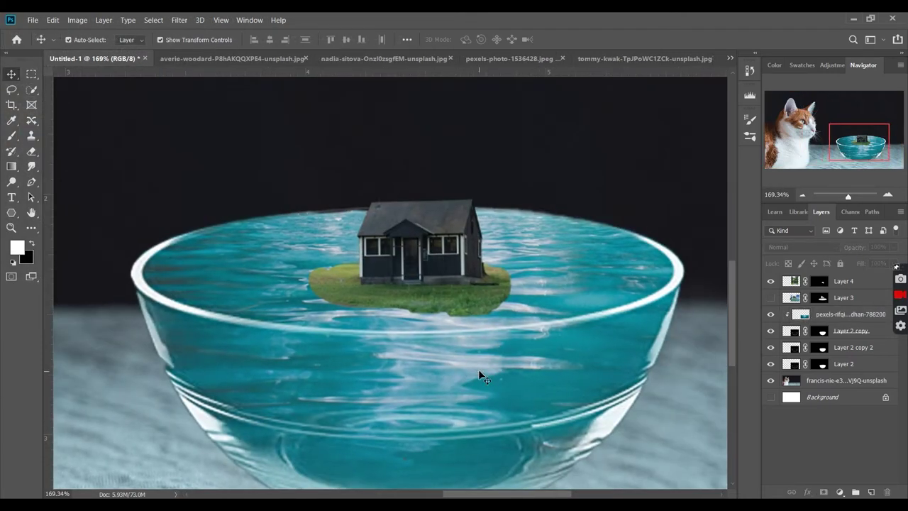
pyautogui.click(529, 310)
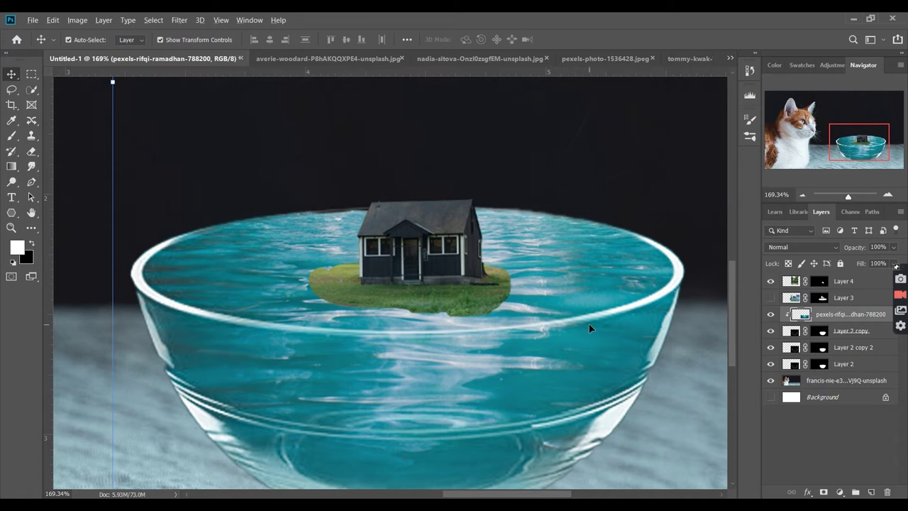
pyautogui.scroll(-4, 589, 327)
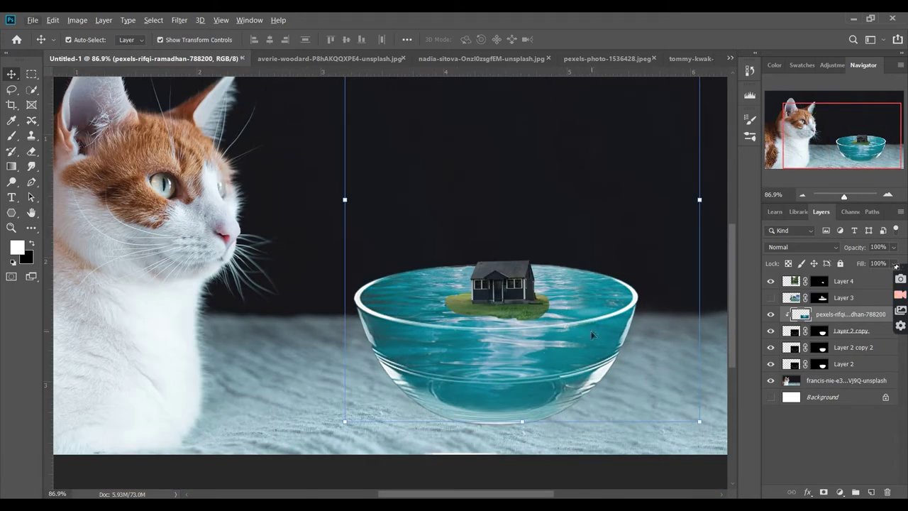
pyautogui.hotkey('ctrl', 't')
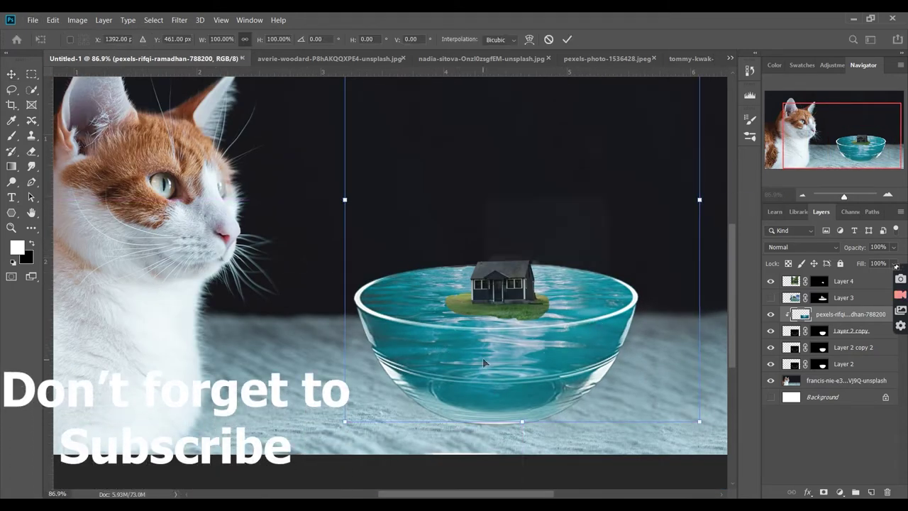
pyautogui.rightClick(483, 363)
pyautogui.click(543, 259)
pyautogui.moveTo(345, 421)
pyautogui.mouseDown()
pyautogui.moveTo(248, 445)
pyautogui.moveTo(387, 424)
pyautogui.mouseUp()
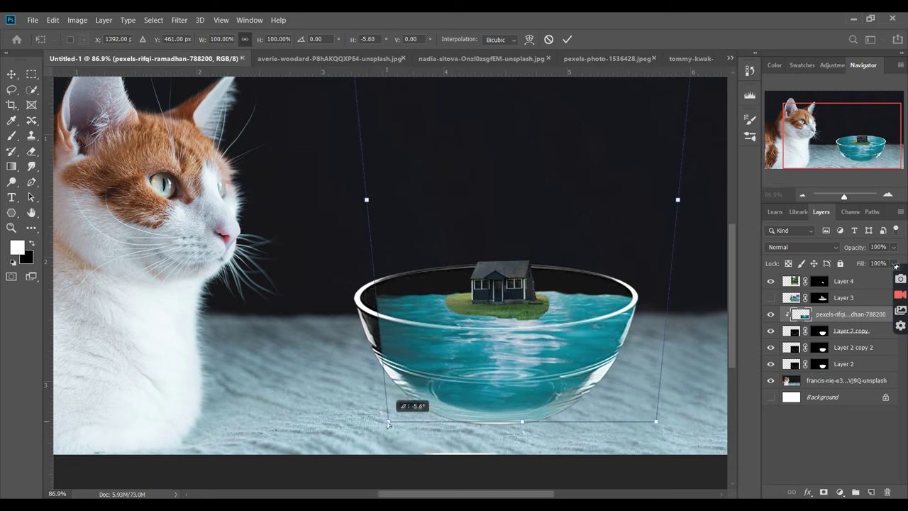
pyautogui.moveTo(387, 425)
pyautogui.mouseDown()
pyautogui.moveTo(342, 465)
pyautogui.moveTo(368, 416)
pyautogui.moveTo(337, 418)
pyautogui.mouseUp()
# - Skew the water's top to fit the bowl and apply the transform
pyautogui.scroll(3, 559, 438)
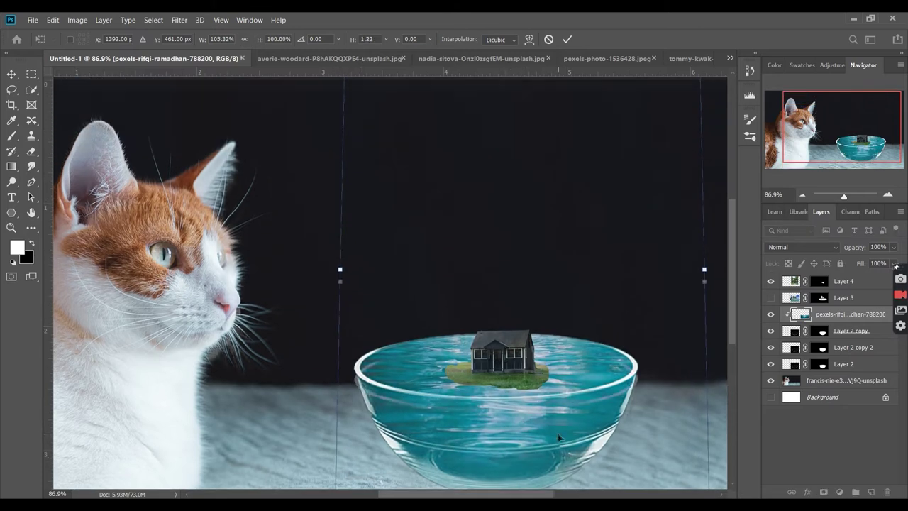
pyautogui.scroll(2, 559, 438)
pyautogui.moveTo(523, 107)
pyautogui.mouseDown()
pyautogui.moveTo(302, 218)
pyautogui.moveTo(269, 217)
pyautogui.moveTo(649, 220)
pyautogui.moveTo(523, 208)
pyautogui.moveTo(551, 211)
pyautogui.mouseUp()
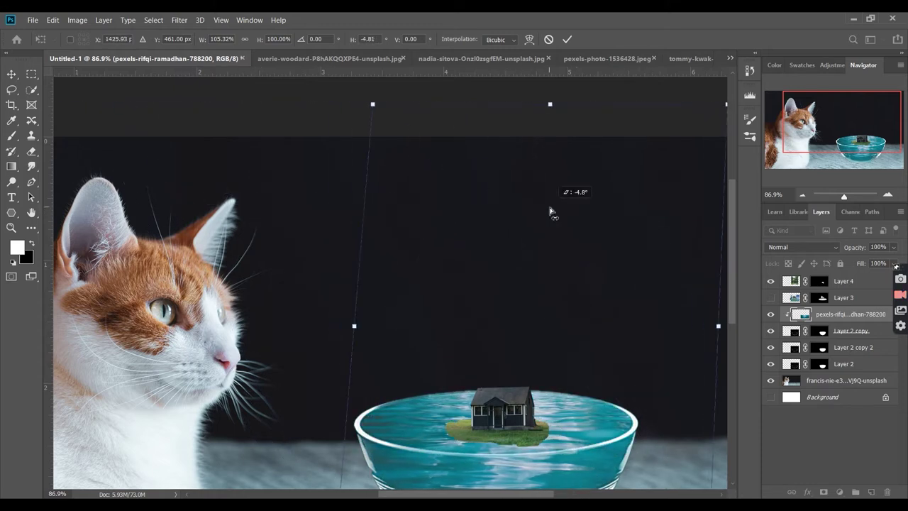
pyautogui.scroll(-2, 553, 270)
pyautogui.scroll(-1, 553, 274)
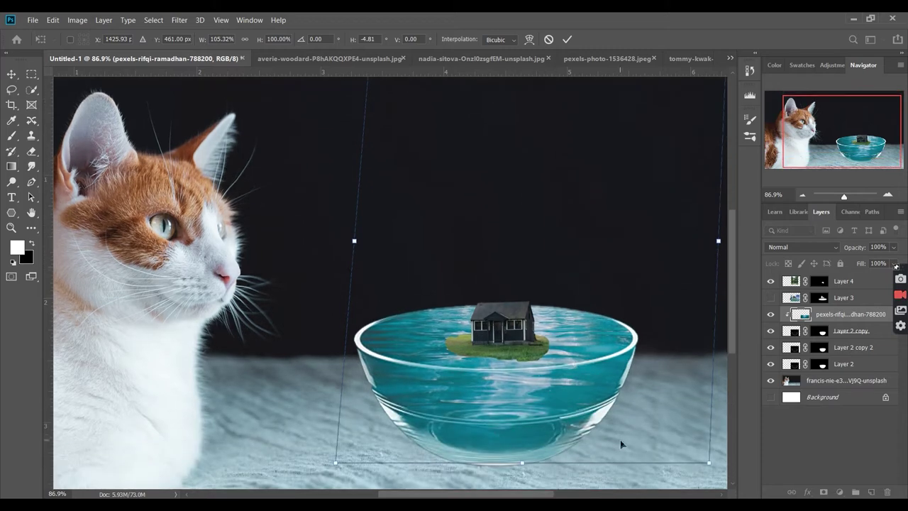
pyautogui.scroll(-2, 621, 442)
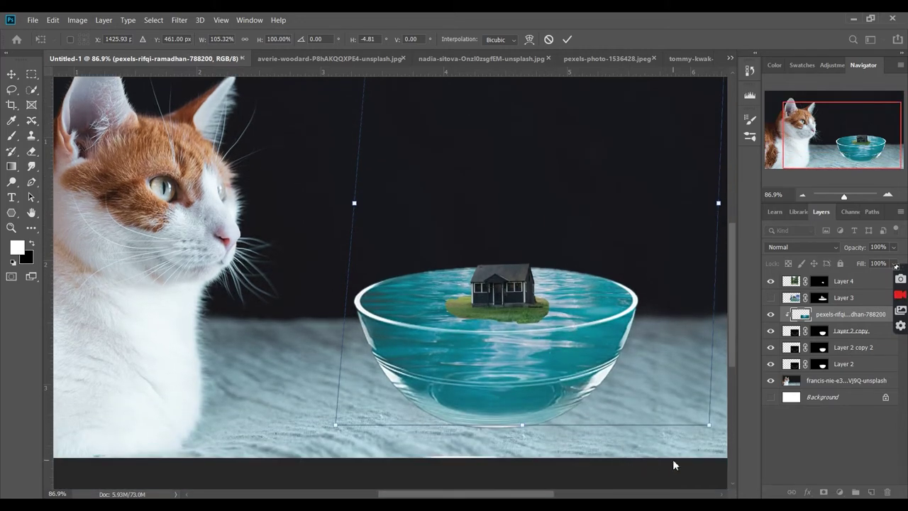
pyautogui.press('Return')
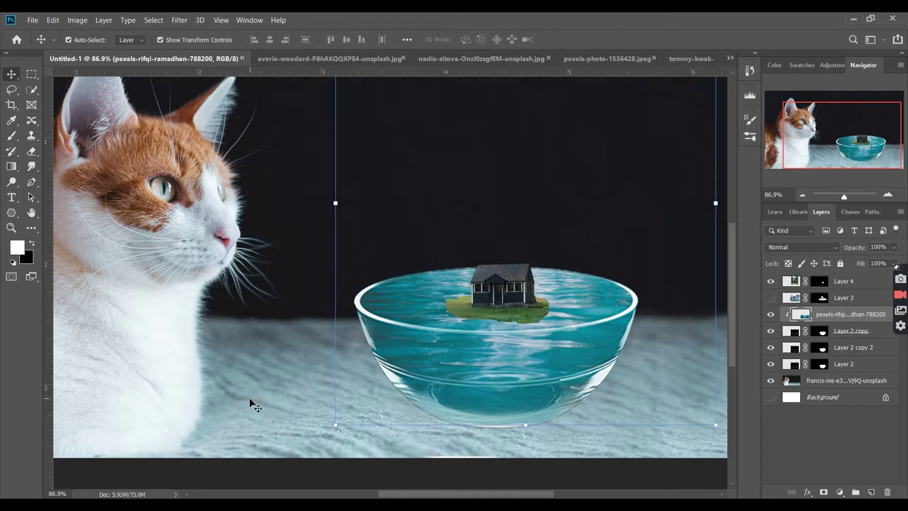
# - Nudge the house island layer slightly to the right
pyautogui.click(249, 398)
pyautogui.scroll(2, 249, 397)
pyautogui.click(525, 318)
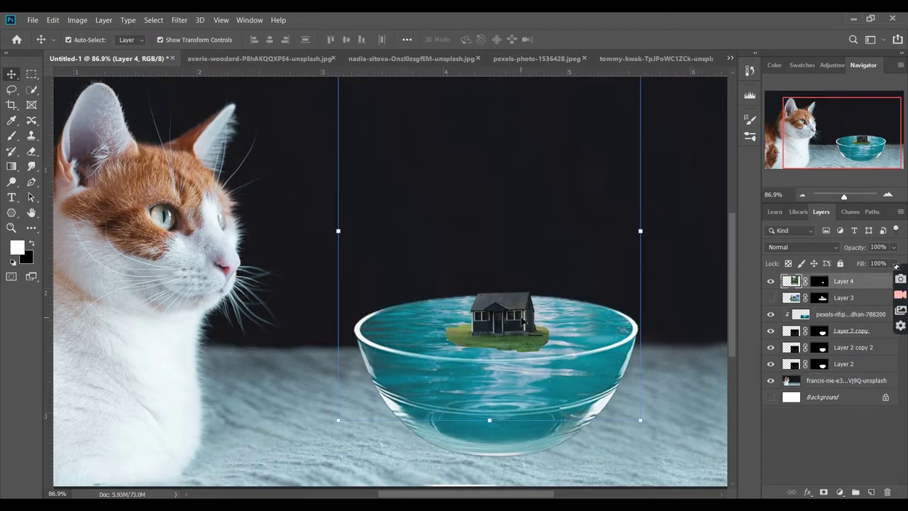
pyautogui.moveTo(516, 312); pyautogui.dragTo(521, 312)
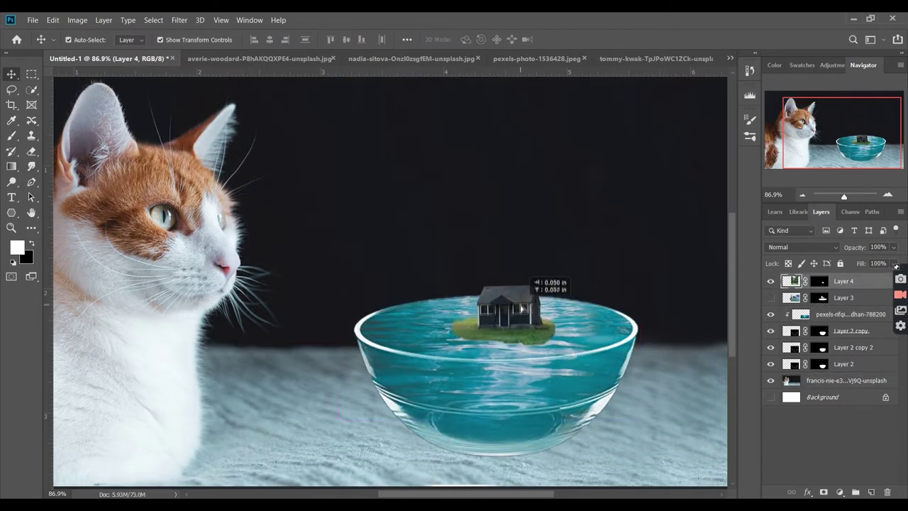
# - Select the fairy as the subject and refine it with Quick Selection around the heel and leaves
pyautogui.click(627, 467)
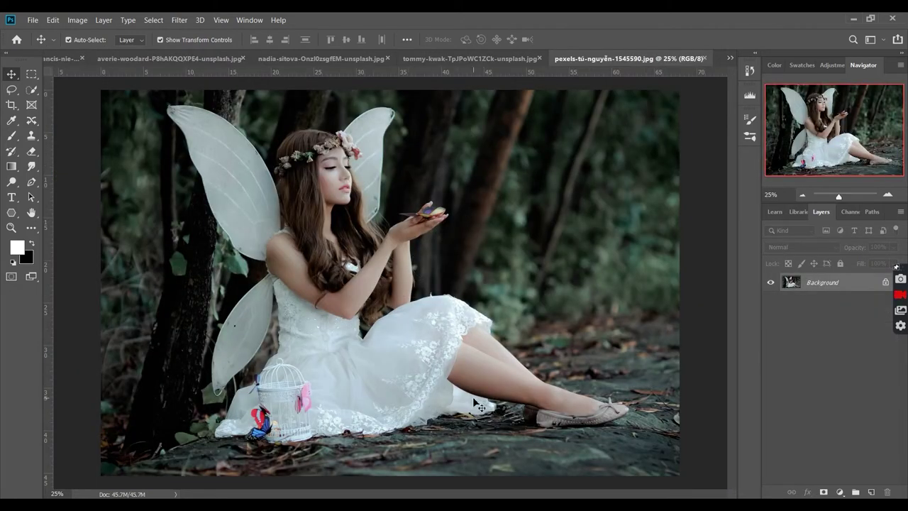
pyautogui.click(153, 20)
pyautogui.click(159, 151)
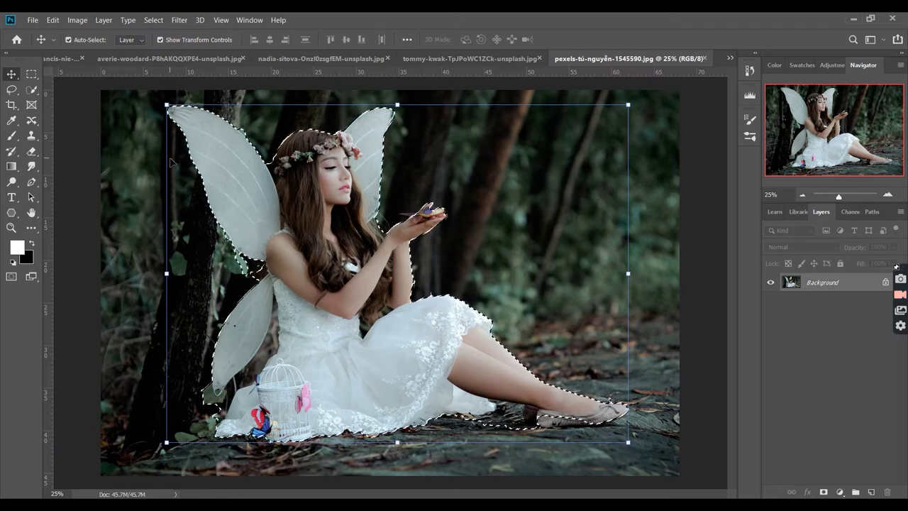
pyautogui.scroll(3, 574, 463)
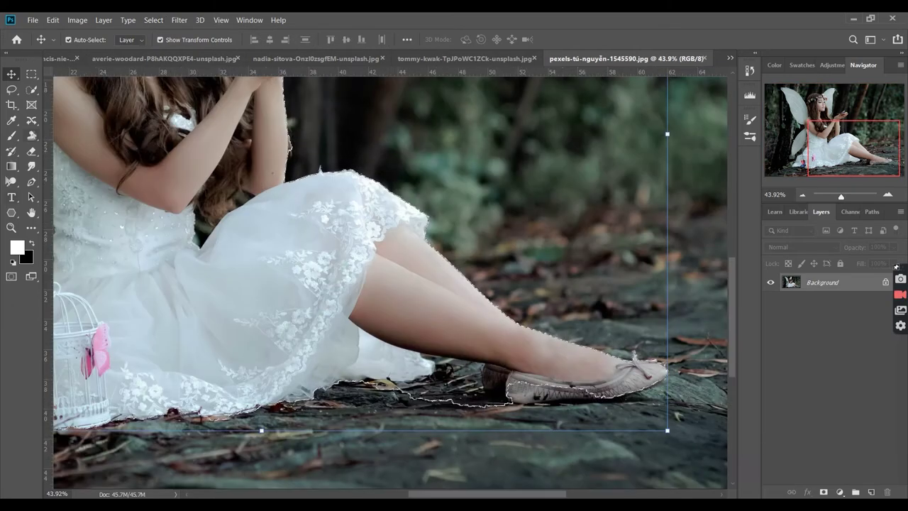
pyautogui.press('w')
pyautogui.moveTo(512, 389)
pyautogui.mouseDown()
pyautogui.moveTo(497, 380)
pyautogui.moveTo(385, 391)
pyautogui.mouseUp()
pyautogui.scroll(-3, 385, 391)
pyautogui.scroll(3, 224, 391)
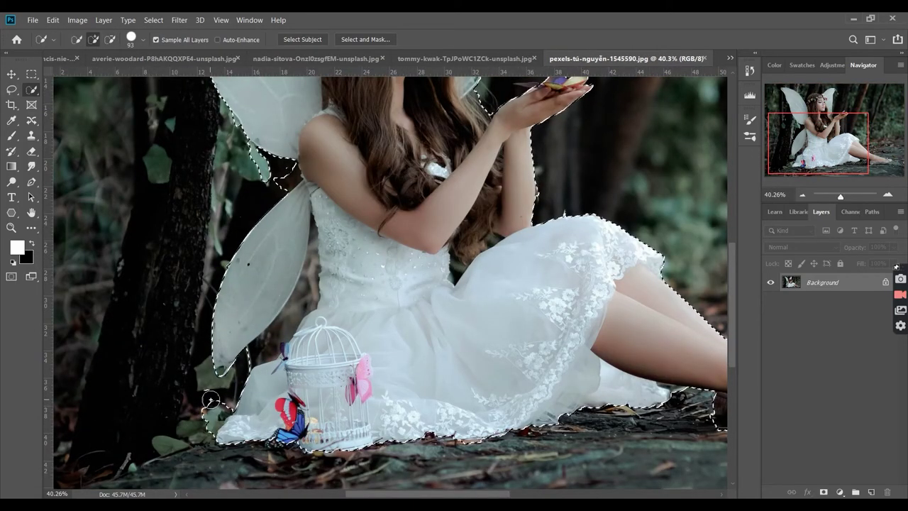
pyautogui.moveTo(224, 391); pyautogui.dragTo(271, 338)
# - Remove the wing-dress gap from the selection and mask out the fairy's background
pyautogui.press('[')
pyautogui.press('[')
pyautogui.press('[')
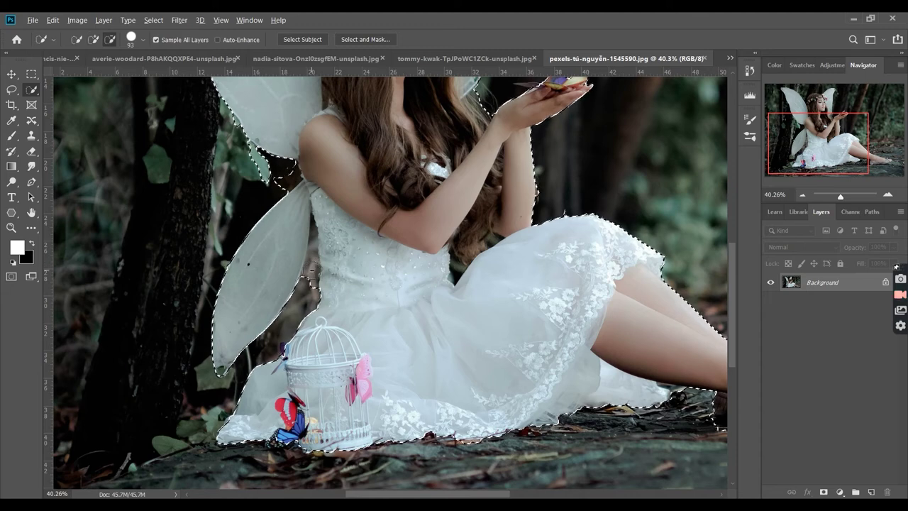
pyautogui.moveTo(312, 305); pyautogui.dragTo(317, 241)
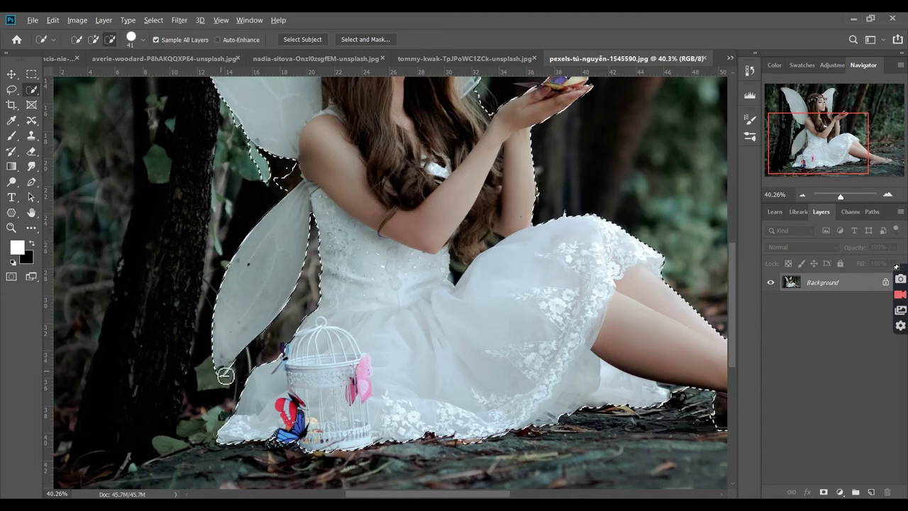
pyautogui.scroll(3, 278, 188)
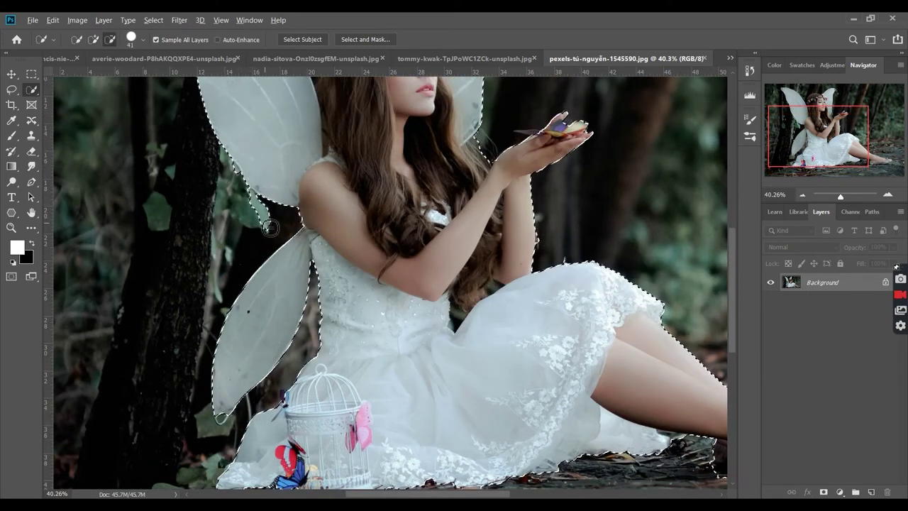
pyautogui.scroll(-2, 230, 320)
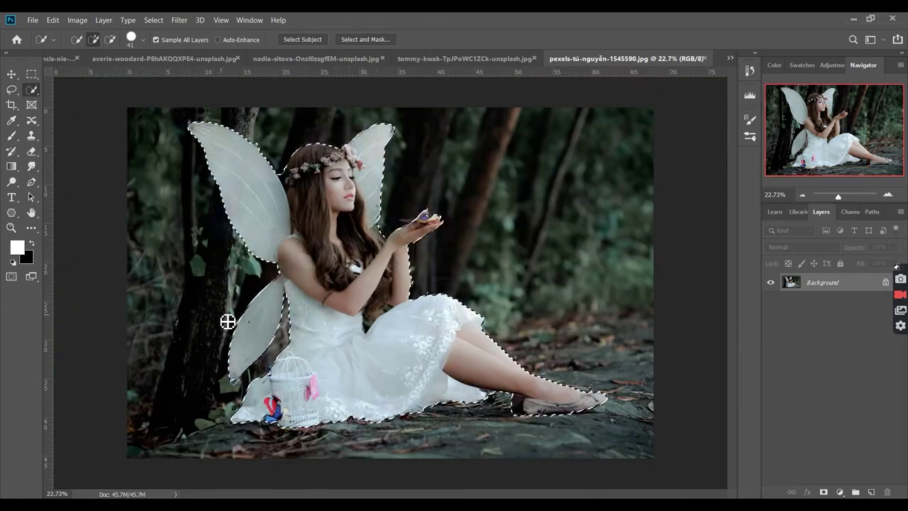
pyautogui.scroll(2, 387, 286)
pyautogui.scroll(-1, 376, 285)
pyautogui.scroll(-2, 373, 285)
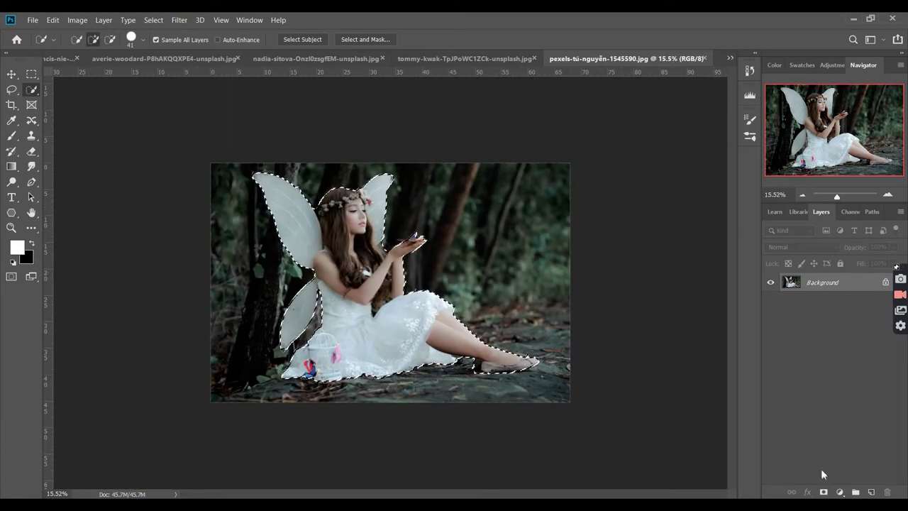
pyautogui.click(824, 492)
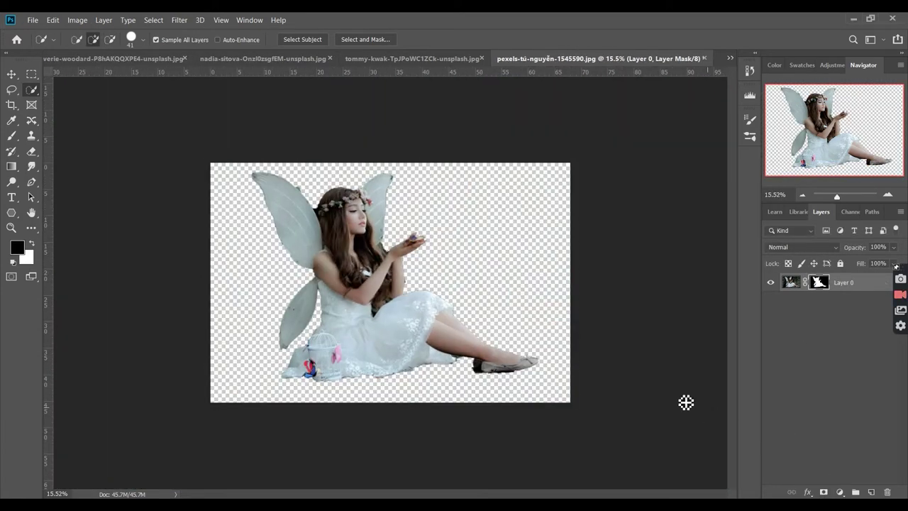
# - Flip the fairy layer horizontally so she faces left
pyautogui.click(11, 74)
pyautogui.press('x')
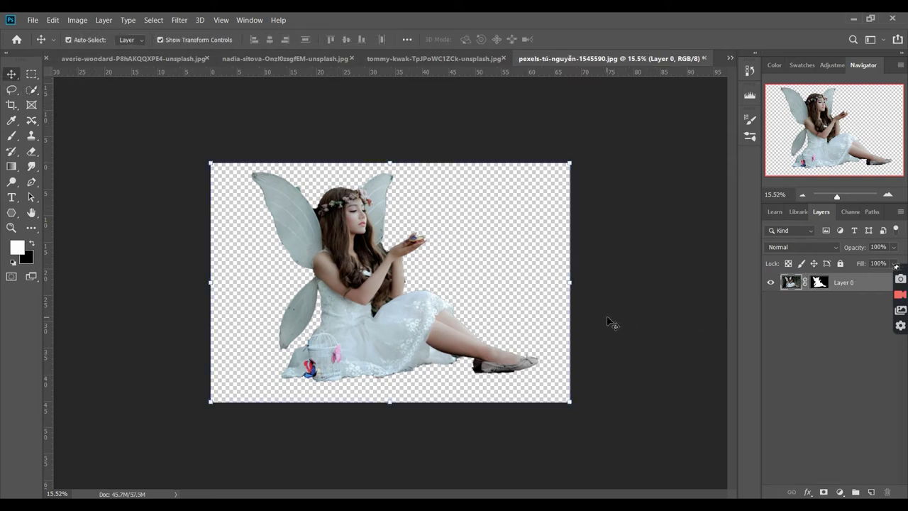
pyautogui.hotkey('ctrl', 't')
pyautogui.rightClick(499, 285)
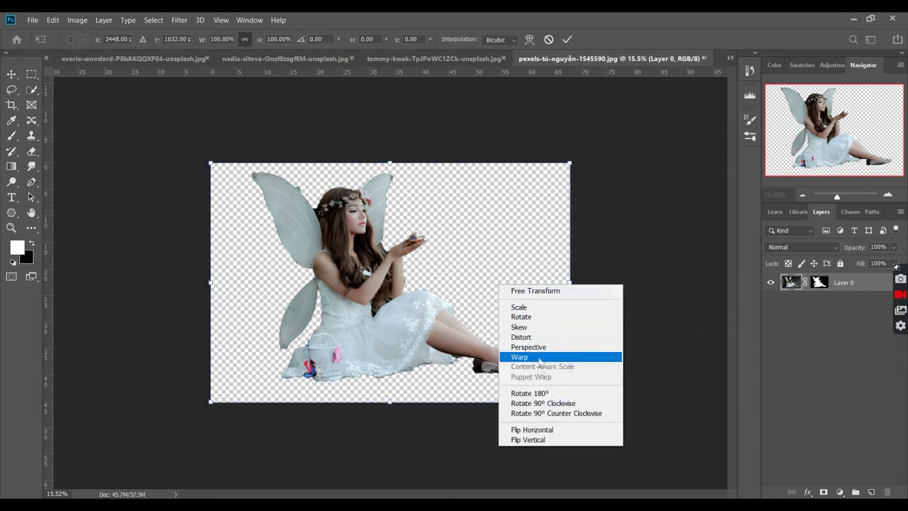
pyautogui.click(531, 433)
pyautogui.press('Return')
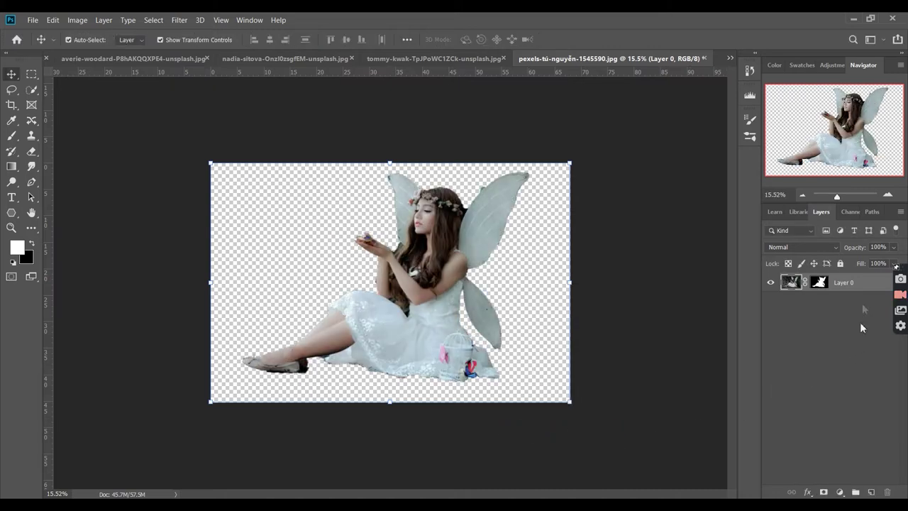
pyautogui.click(819, 381)
pyautogui.click(857, 289)
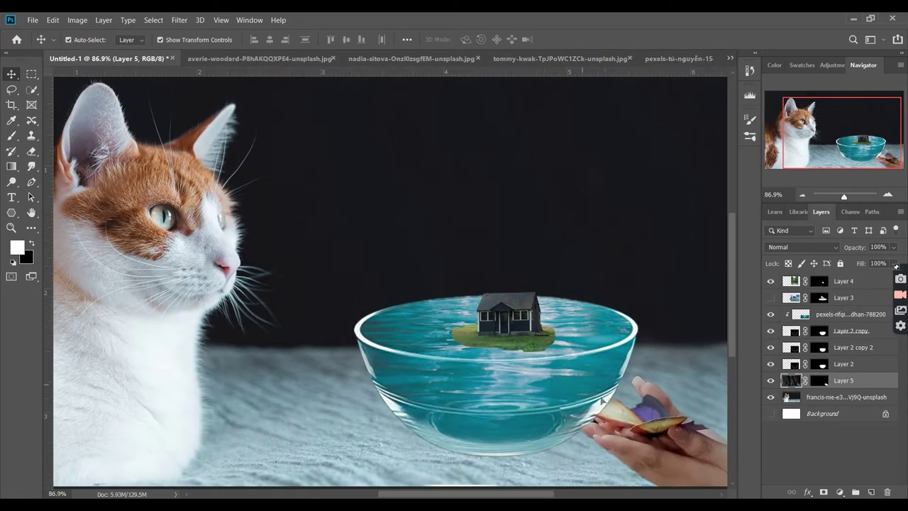
# - Place the fairy at about 34% size above the bowl and bring her layer to the top
pyautogui.moveTo(648, 433)
pyautogui.mouseDown()
pyautogui.moveTo(371, 256)
pyautogui.moveTo(355, 257)
pyautogui.mouseUp()
pyautogui.scroll(-3, 596, 264)
pyautogui.moveTo(596, 264)
pyautogui.mouseDown()
pyautogui.moveTo(556, 302)
pyautogui.moveTo(365, 158)
pyautogui.mouseUp()
pyautogui.hotkey('ctrl', 't')
pyautogui.moveTo(365, 422)
pyautogui.mouseDown()
pyautogui.moveTo(402, 216)
pyautogui.moveTo(397, 262)
pyautogui.mouseUp()
pyautogui.press('Return')
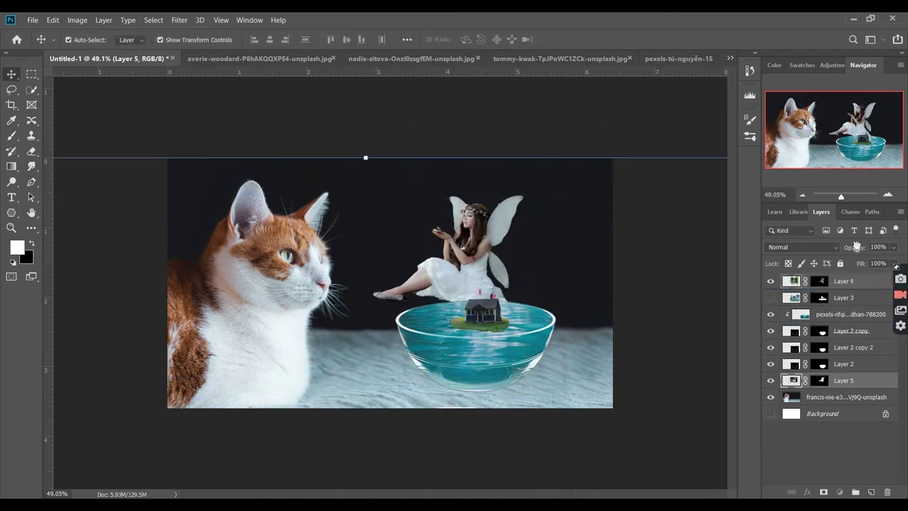
pyautogui.hotkey('ctrl', 'shift', ']')
# - Rename the fairy, house and water layers to 'pari', 'house' and 'water'
pyautogui.doubleClick(843, 281)
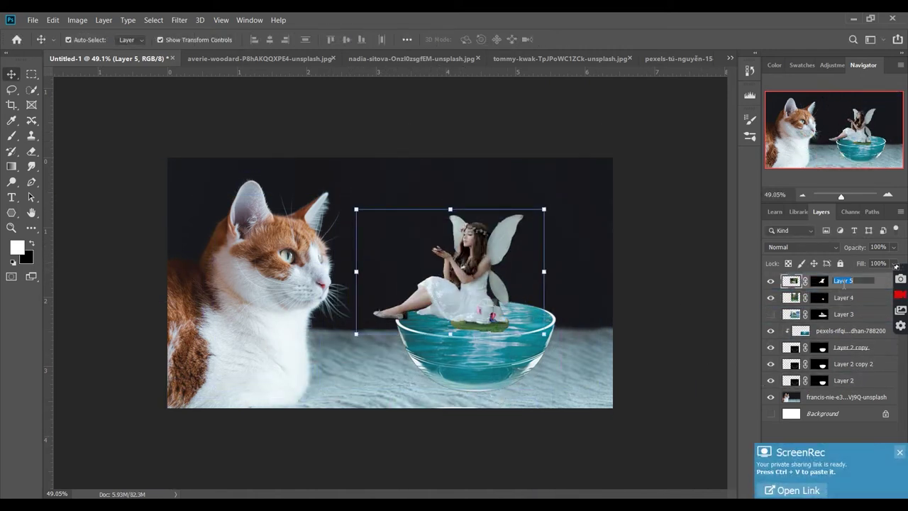
pyautogui.write('pari')
pyautogui.press('Tab')
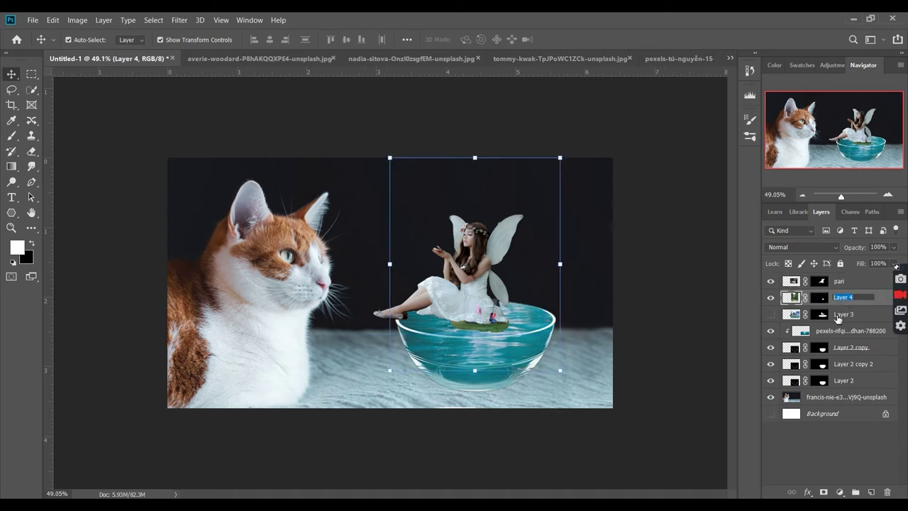
pyautogui.write('house')
pyautogui.press('Tab')
pyautogui.click(849, 332)
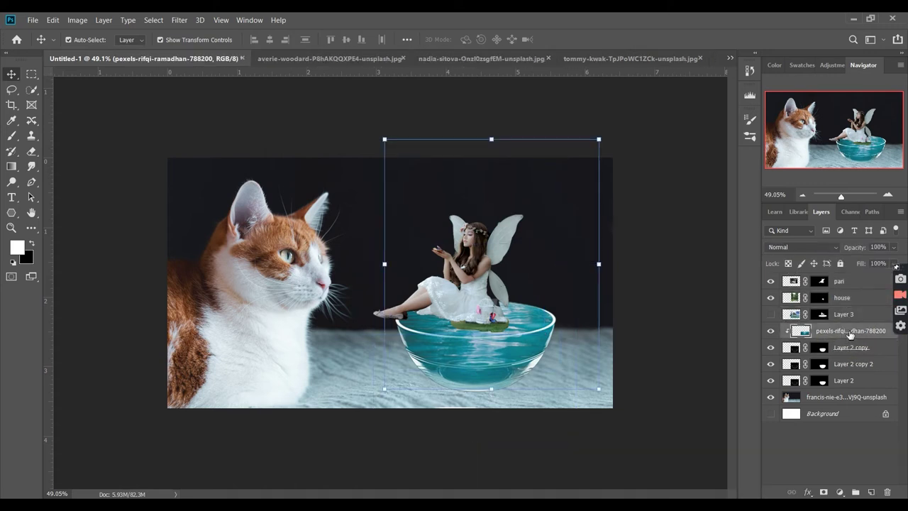
pyautogui.doubleClick(850, 331)
pyautogui.write('water')
pyautogui.press('Tab')
# - Shrink the pari fairy layer to a tiny size and set her beside the house
pyautogui.write('w')
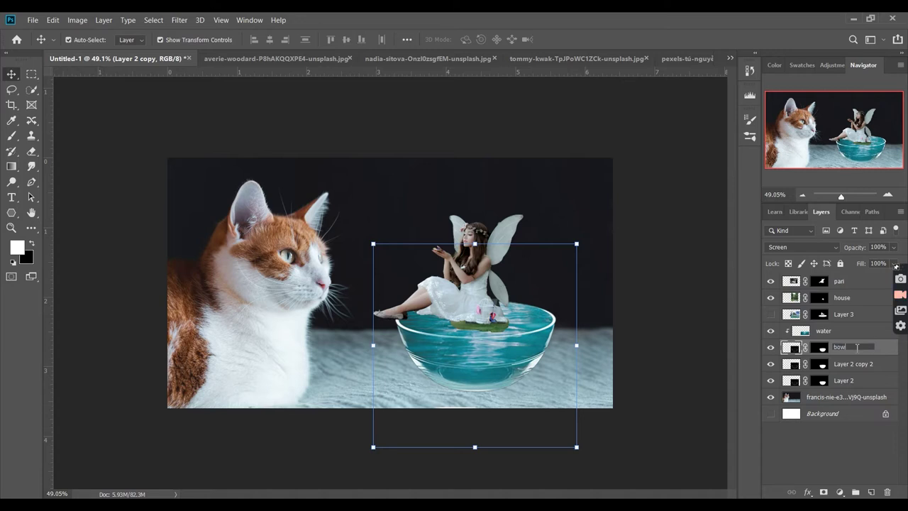
pyautogui.press('Return')
pyautogui.click(839, 281)
pyautogui.moveTo(565, 325); pyautogui.dragTo(436, 345)
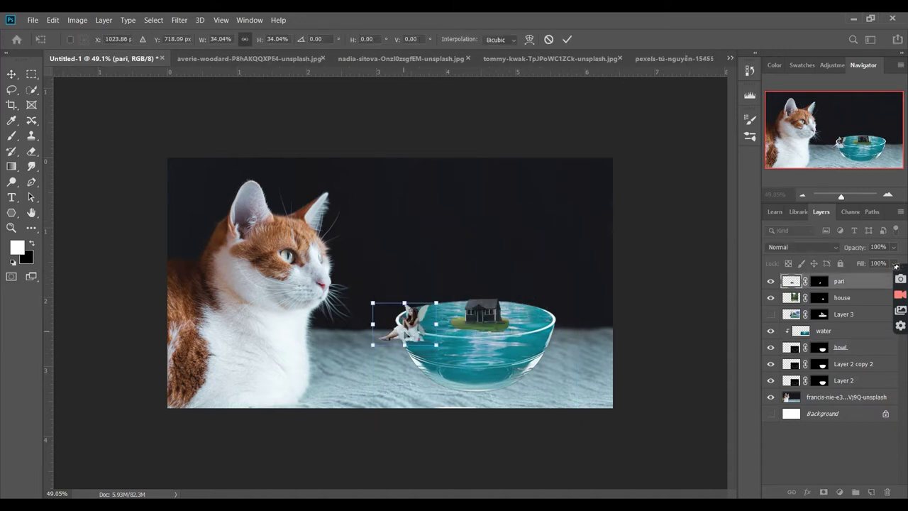
pyautogui.scroll(2, 429, 334)
pyautogui.scroll(2, 429, 333)
pyautogui.scroll(1, 429, 334)
pyautogui.moveTo(475, 186)
pyautogui.mouseDown()
pyautogui.moveTo(514, 163)
pyautogui.moveTo(363, 278)
pyautogui.mouseUp()
pyautogui.moveTo(323, 316); pyautogui.dragTo(428, 317)
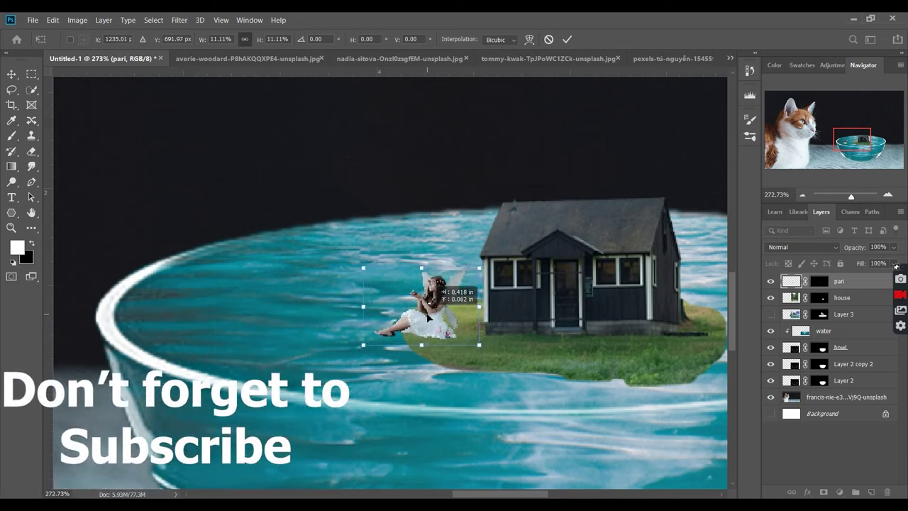
pyautogui.press('Return')
# - Fit the canvas in view and select the water, bowl and island layers together
pyautogui.click(578, 369)
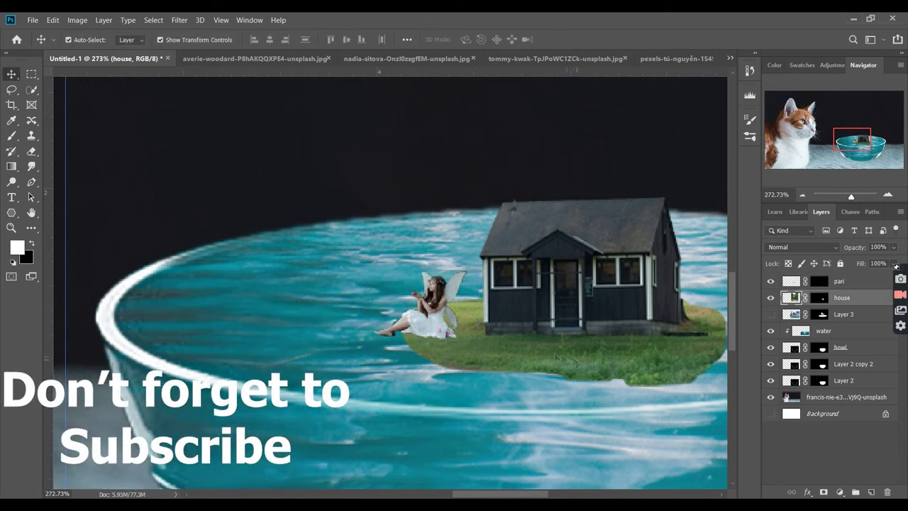
pyautogui.hotkey('ctrl', '0')
pyautogui.click(667, 328)
pyautogui.click(704, 355)
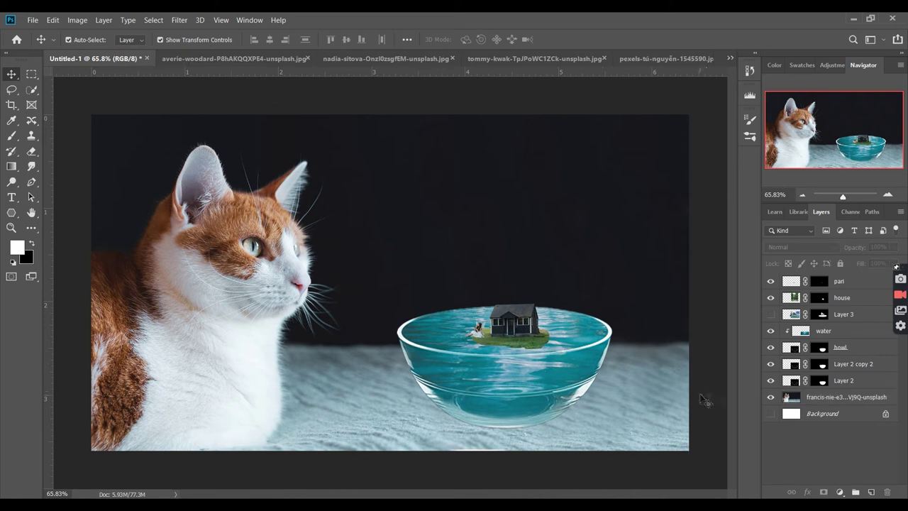
pyautogui.click(605, 396)
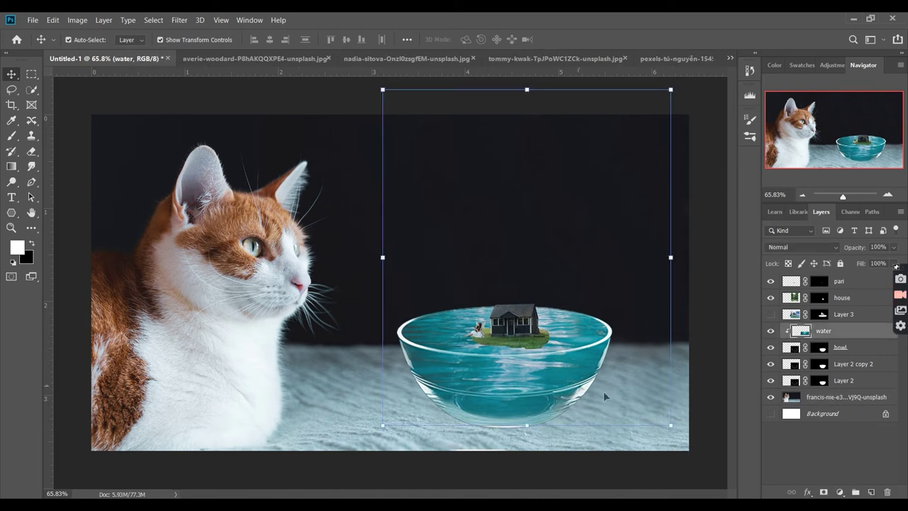
pyautogui.keyDown('shift'); pyautogui.click(876, 388); pyautogui.keyUp('shift')
pyautogui.keyDown('shift'); pyautogui.click(877, 281); pyautogui.keyUp('shift')
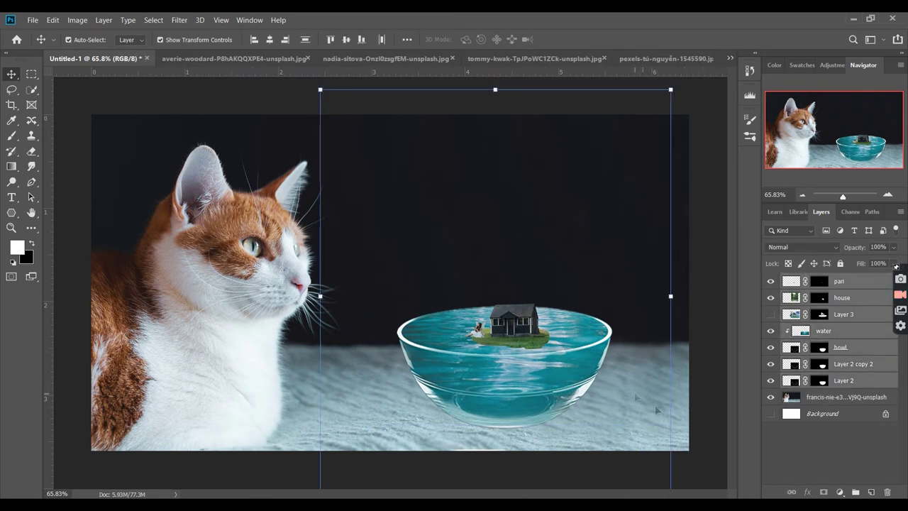
# - Enlarge the bowl and its contents to 122.78% and move them left
pyautogui.moveTo(671, 296); pyautogui.dragTo(751, 296)
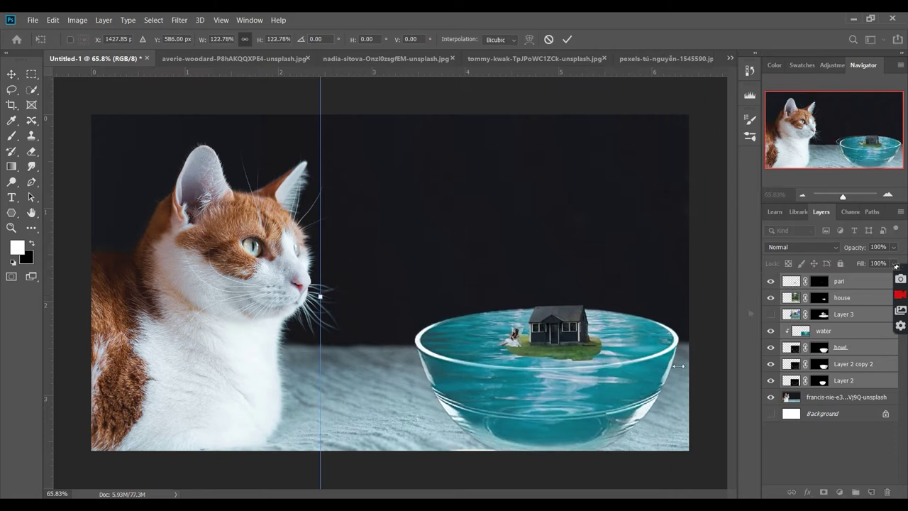
pyautogui.moveTo(620, 385)
pyautogui.mouseDown()
pyautogui.moveTo(572, 375)
pyautogui.moveTo(572, 365)
pyautogui.mouseUp()
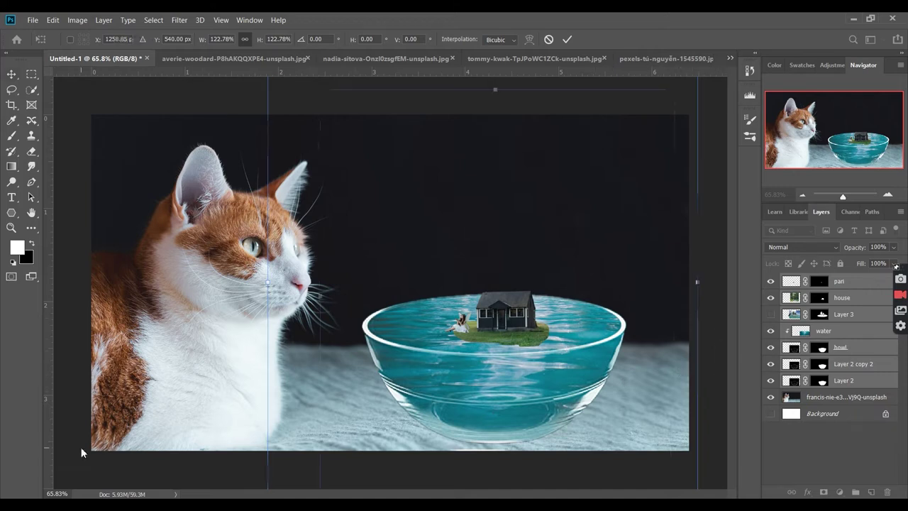
pyautogui.press('Return')
# - Shrink the fairy to about 62.92% and nudge her onto the island
pyautogui.scroll(3, 461, 340)
pyautogui.scroll(2, 466, 343)
pyautogui.click(497, 284)
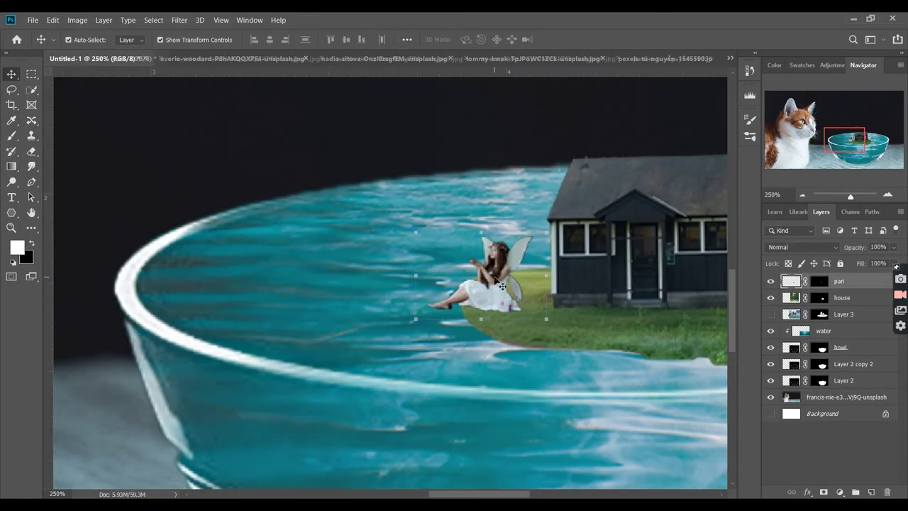
pyautogui.hotkey('ctrl', 't')
pyautogui.moveTo(547, 233); pyautogui.dragTo(511, 282)
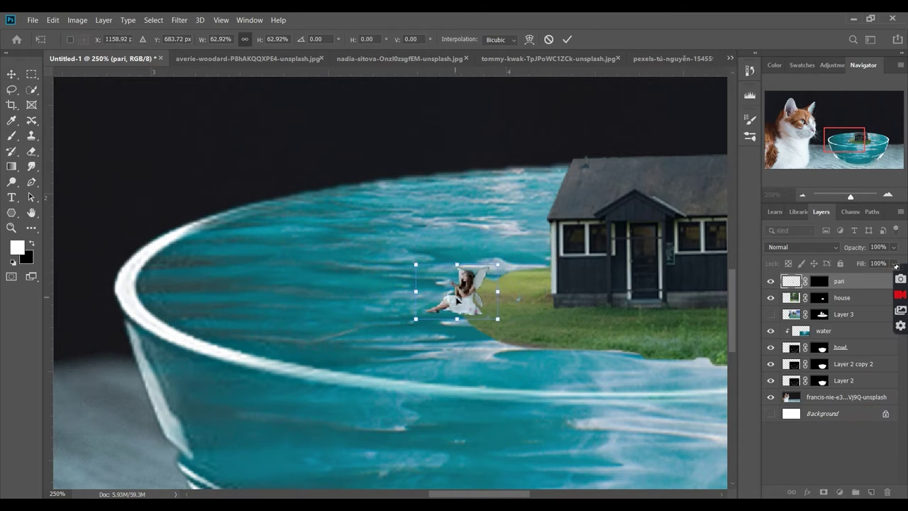
pyautogui.moveTo(451, 294); pyautogui.dragTo(472, 291)
pyautogui.click(99, 401)
# - Fit the image in view and close the extra photo documents
pyautogui.scroll(-5, 99, 401)
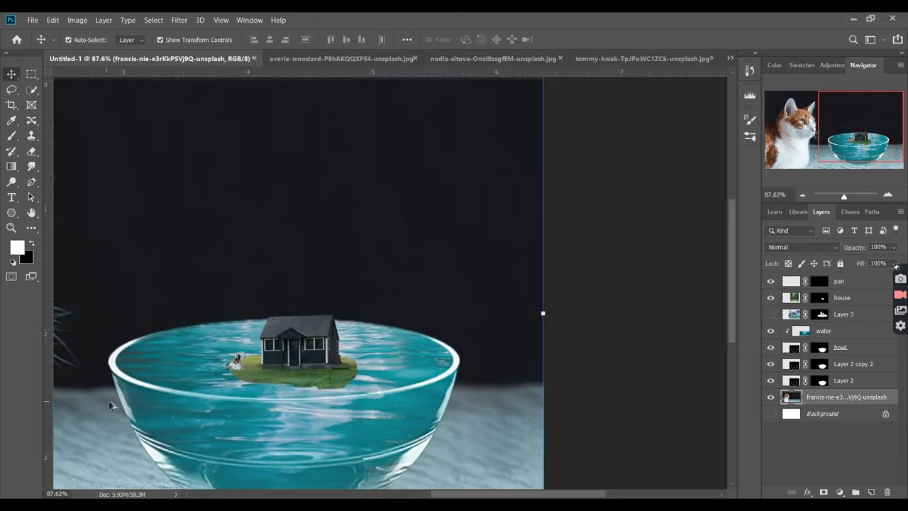
pyautogui.hotkey('ctrl', '0')
pyautogui.scroll(1, 659, 373)
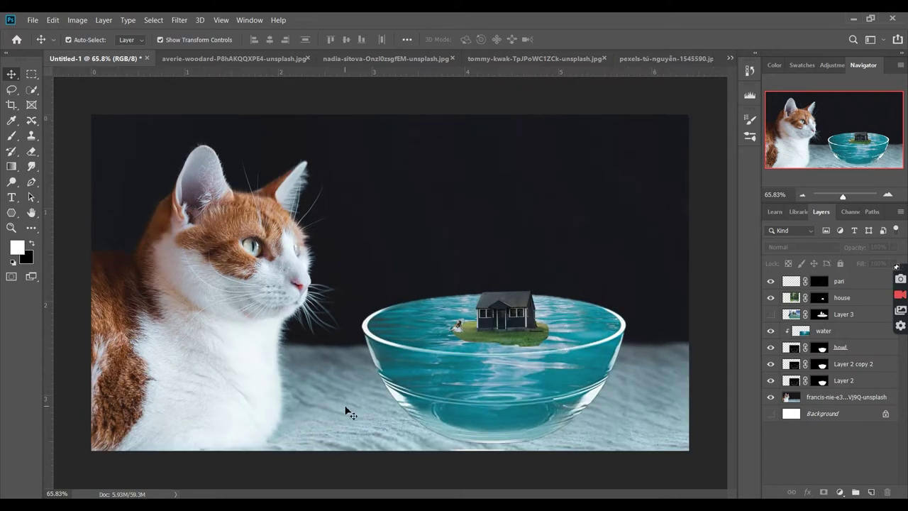
pyautogui.click(667, 58)
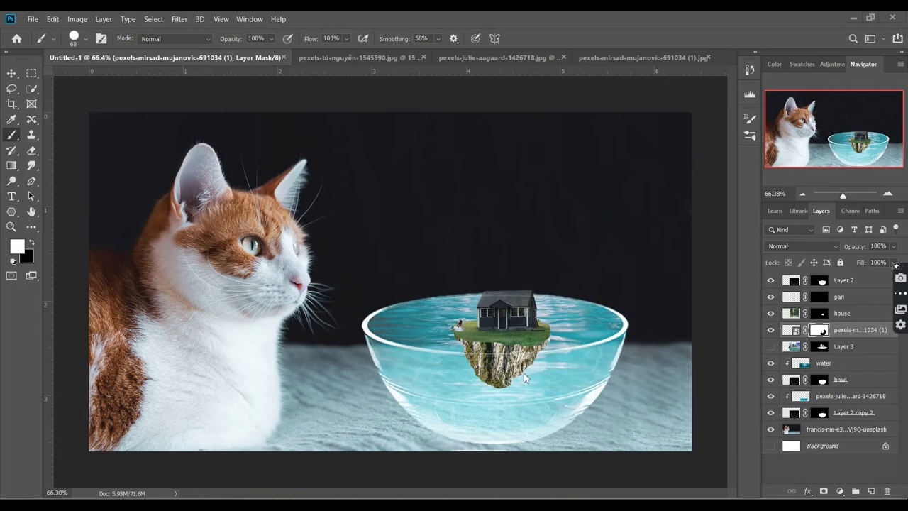
# - Paint the island layer's mask to reveal more rock at its bottom and blend it into the water
pyautogui.scroll(3, 525, 378)
pyautogui.scroll(5, 540, 383)
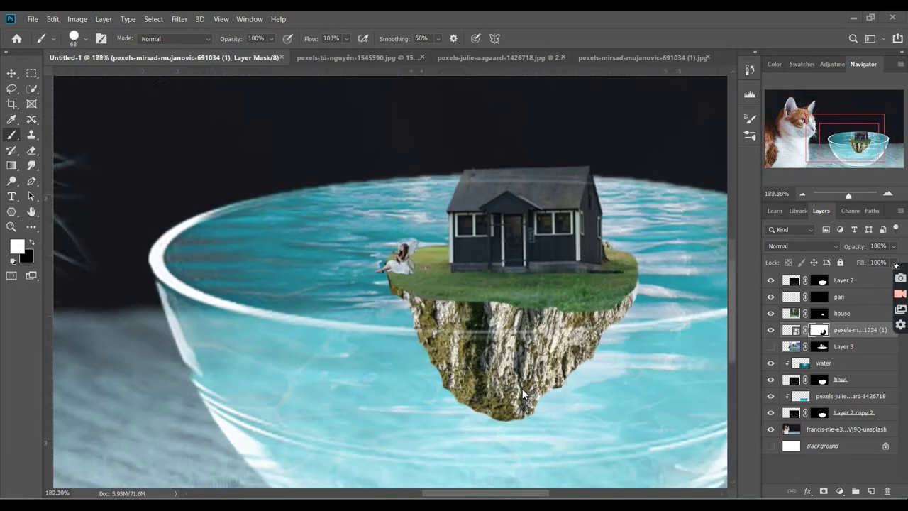
pyautogui.scroll(3, 561, 390)
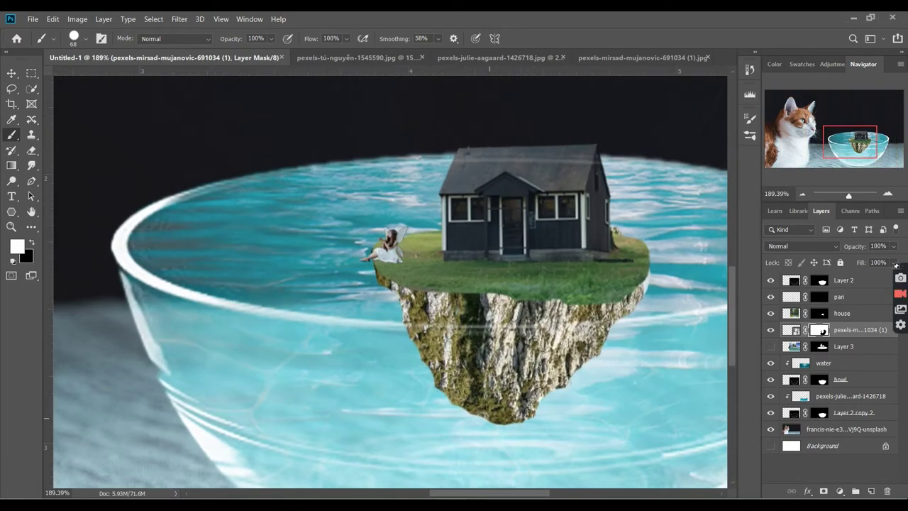
pyautogui.moveTo(478, 397); pyautogui.dragTo(503, 429)
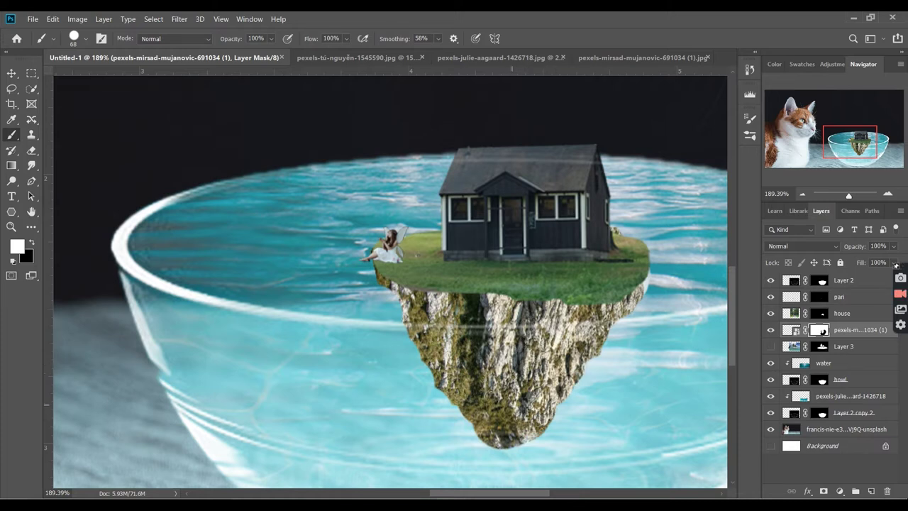
pyautogui.scroll(-3, 504, 404)
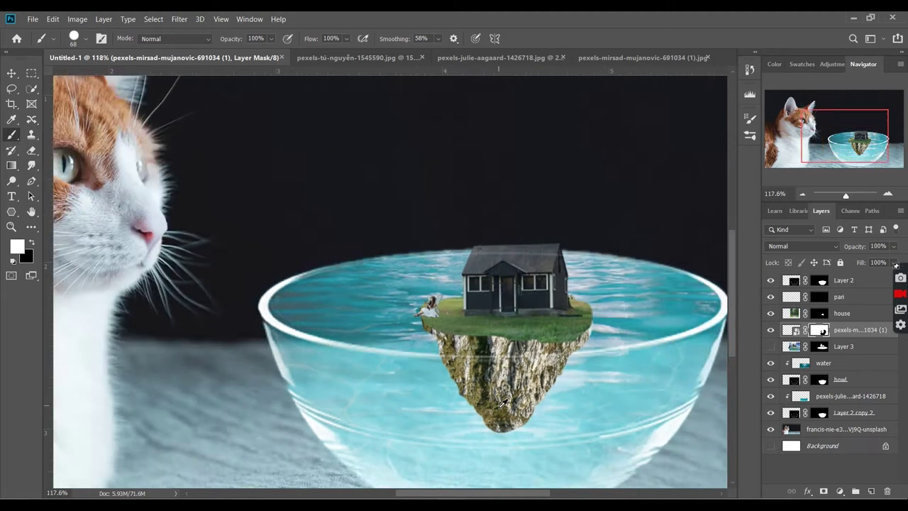
pyautogui.scroll(-2, 525, 436)
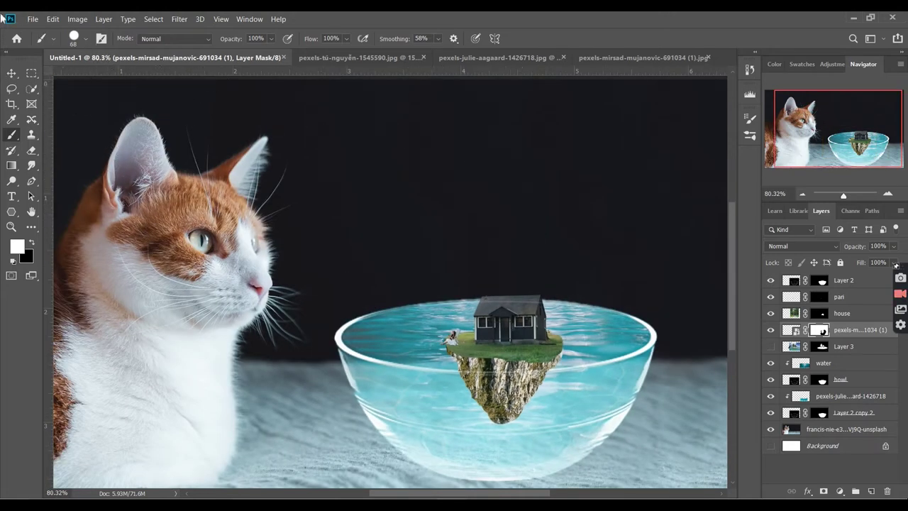
pyautogui.click(11, 73)
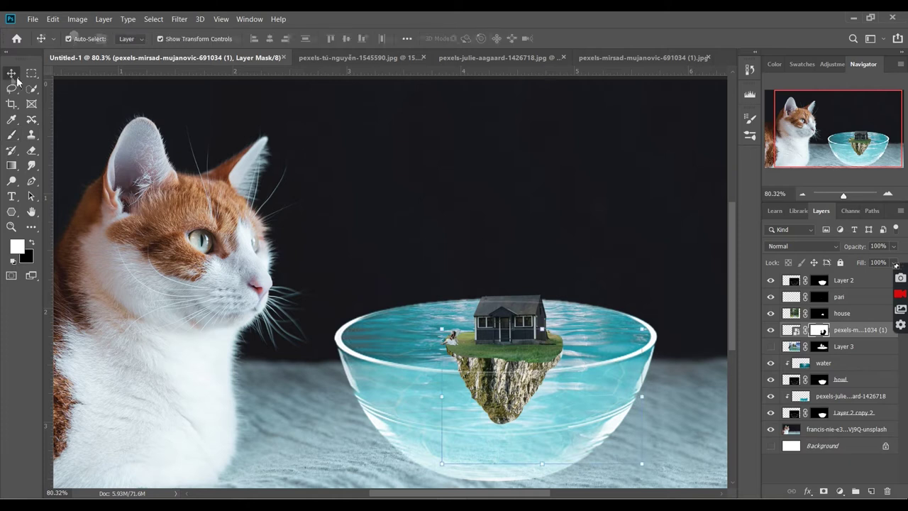
pyautogui.click(717, 404)
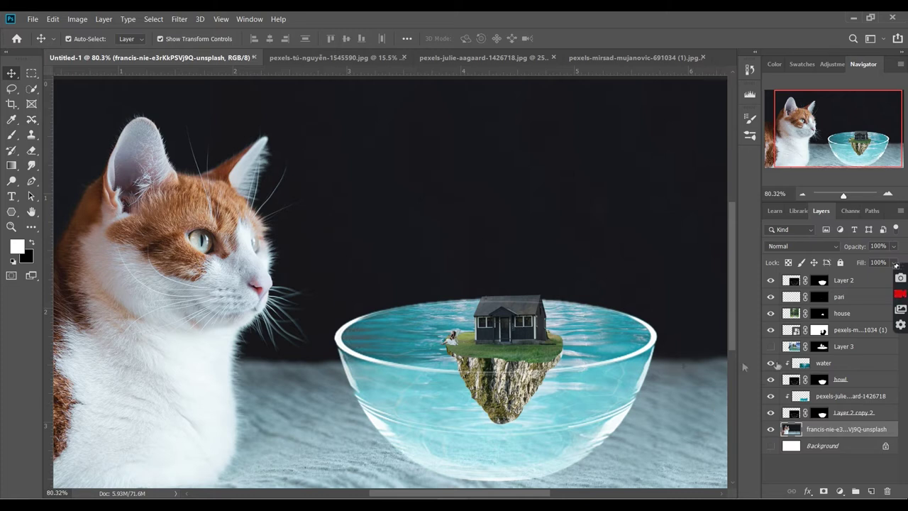
pyautogui.click(455, 340)
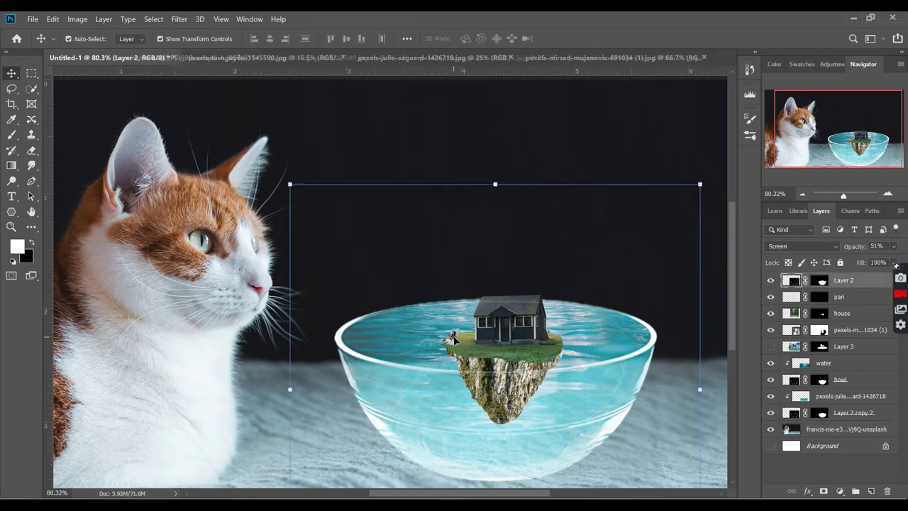
pyautogui.scroll(-5, 719, 416)
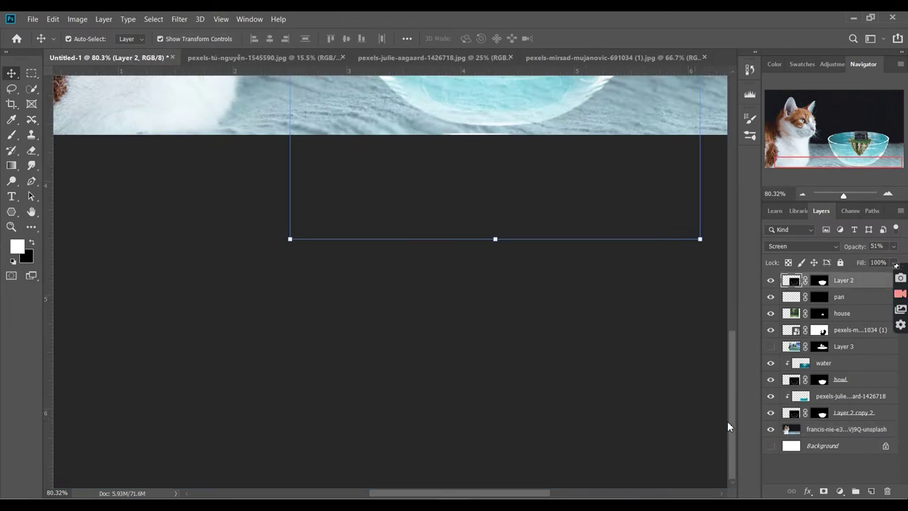
pyautogui.scroll(1, 607, 402)
pyautogui.scroll(1, 606, 402)
pyautogui.click(609, 401)
pyautogui.scroll(-1, 610, 402)
pyautogui.scroll(-3, 607, 403)
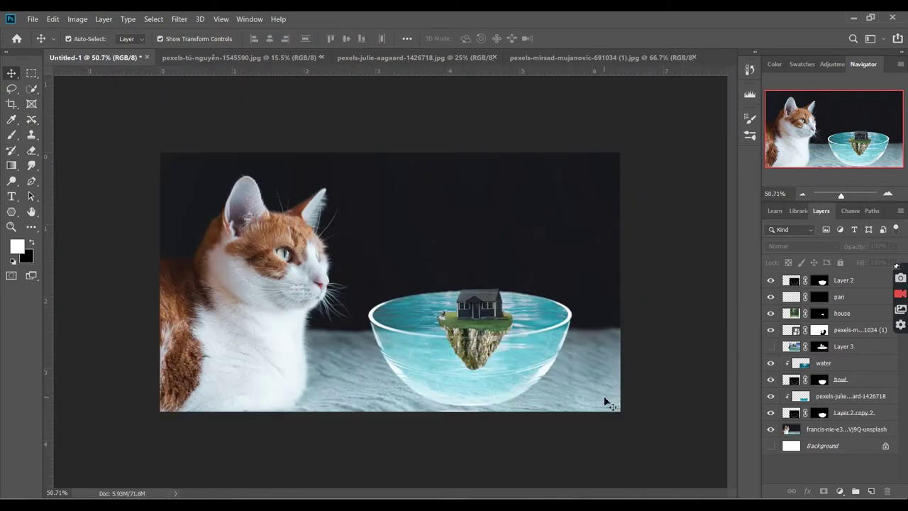
pyautogui.scroll(2, 515, 362)
pyautogui.scroll(1, 500, 365)
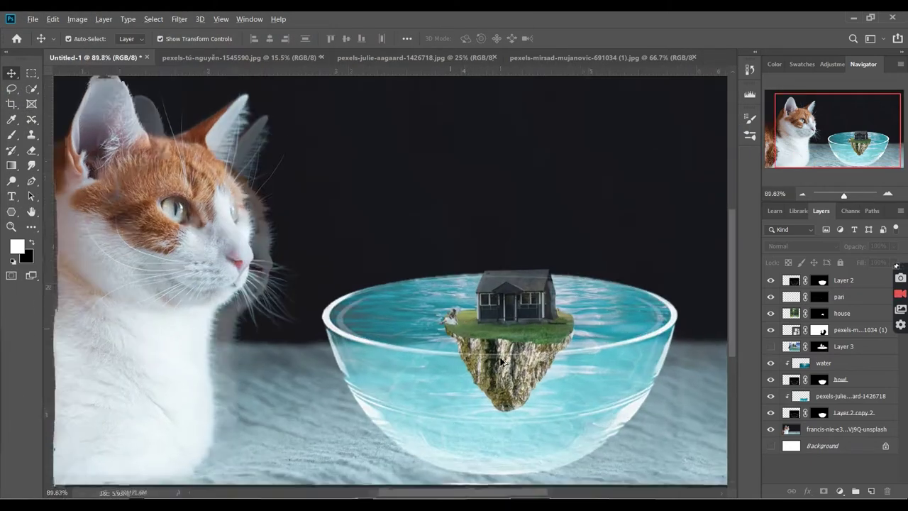
pyautogui.scroll(1, 468, 327)
pyautogui.click(441, 313)
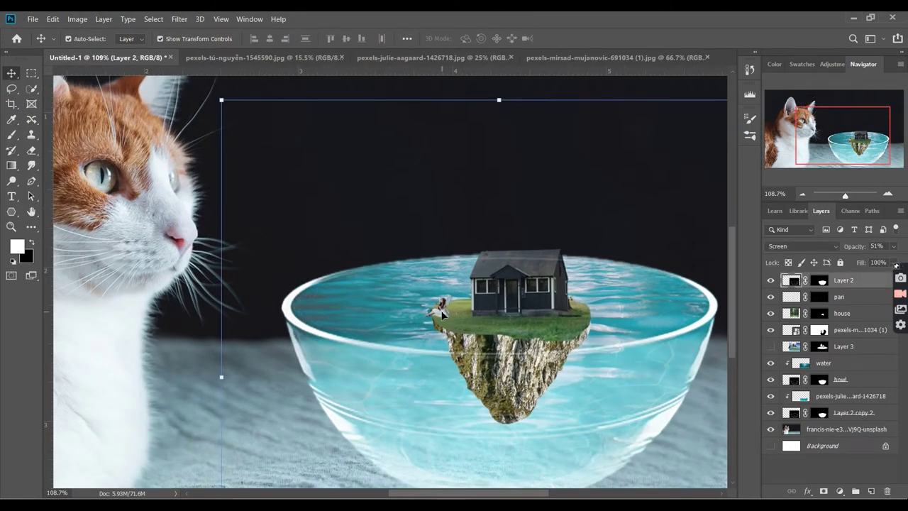
pyautogui.click(857, 329)
pyautogui.click(851, 297)
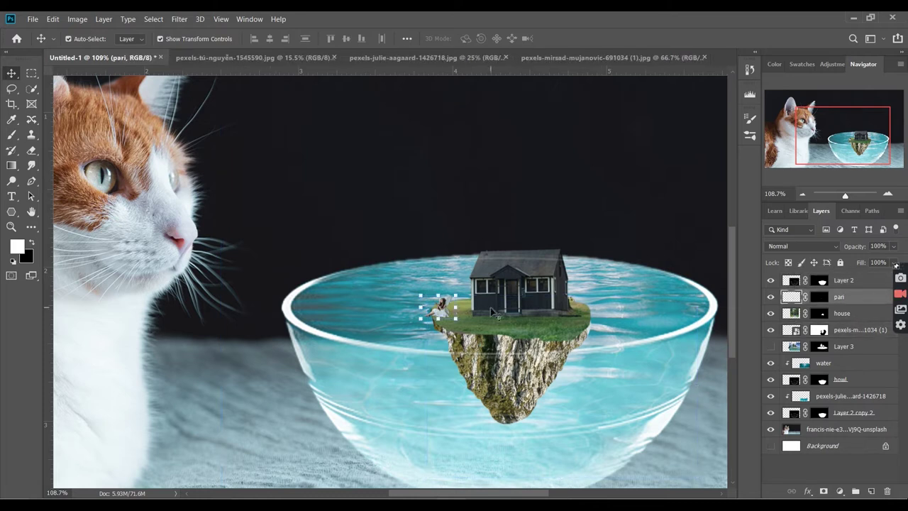
pyautogui.click(281, 465)
# - Close the water and mountain source photos, then select the pari and house layers
pyautogui.click(483, 58)
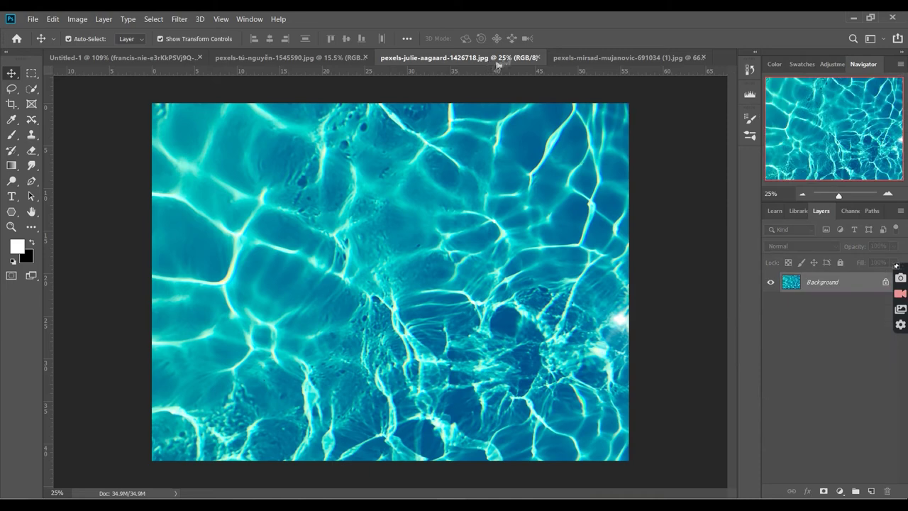
pyautogui.click(541, 58)
pyautogui.click(542, 57)
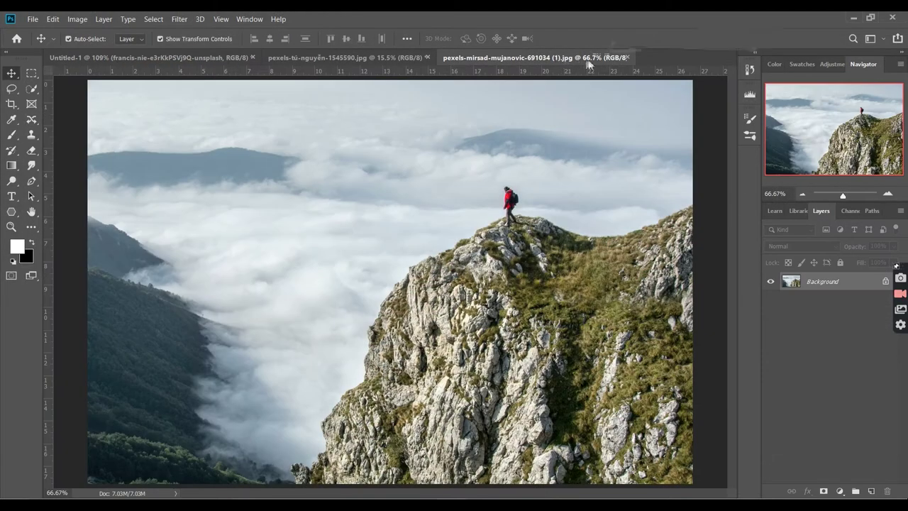
pyautogui.click(627, 57)
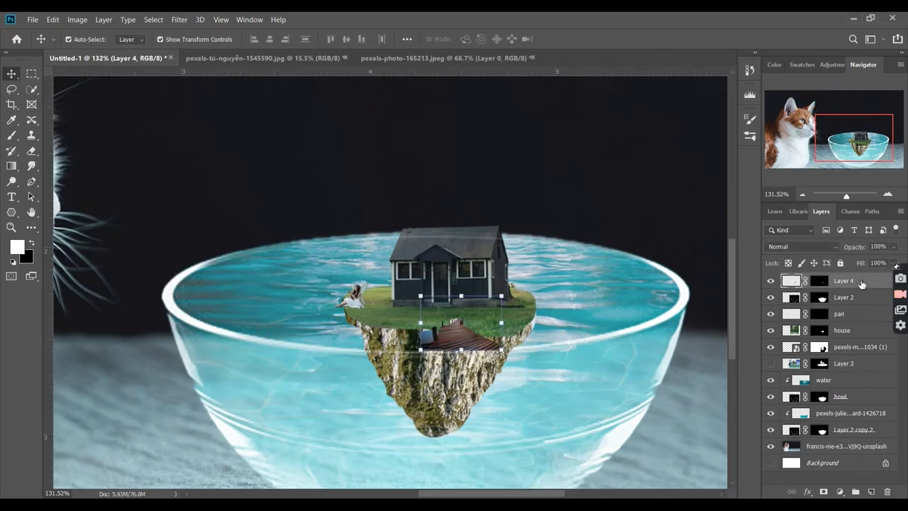
pyautogui.click(857, 303)
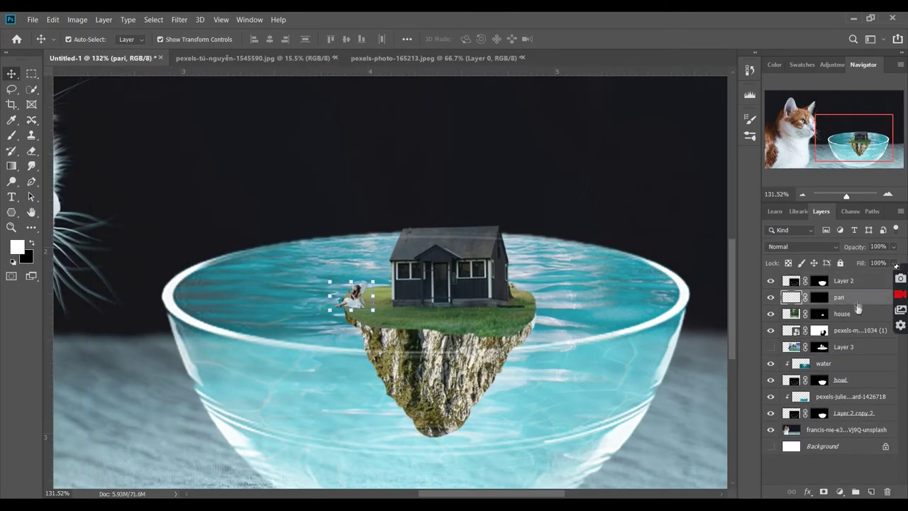
pyautogui.keyDown('shift'); pyautogui.click(857, 314); pyautogui.keyUp('shift')
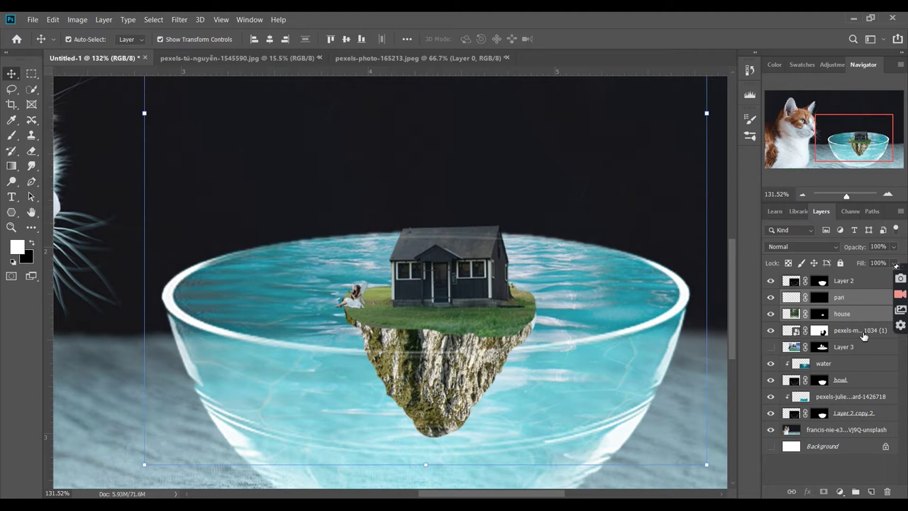
# - Add the island layer and scale the fairy, house and island group to 90.72%
pyautogui.keyDown('shift'); pyautogui.click(863, 331); pyautogui.keyUp('shift')
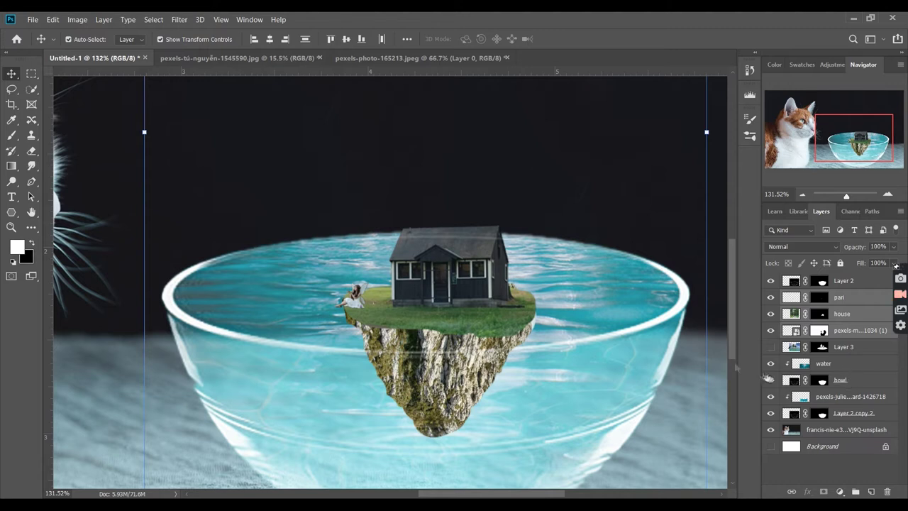
pyautogui.moveTo(708, 140)
pyautogui.mouseDown()
pyautogui.moveTo(394, 297)
pyautogui.moveTo(467, 325)
pyautogui.mouseUp()
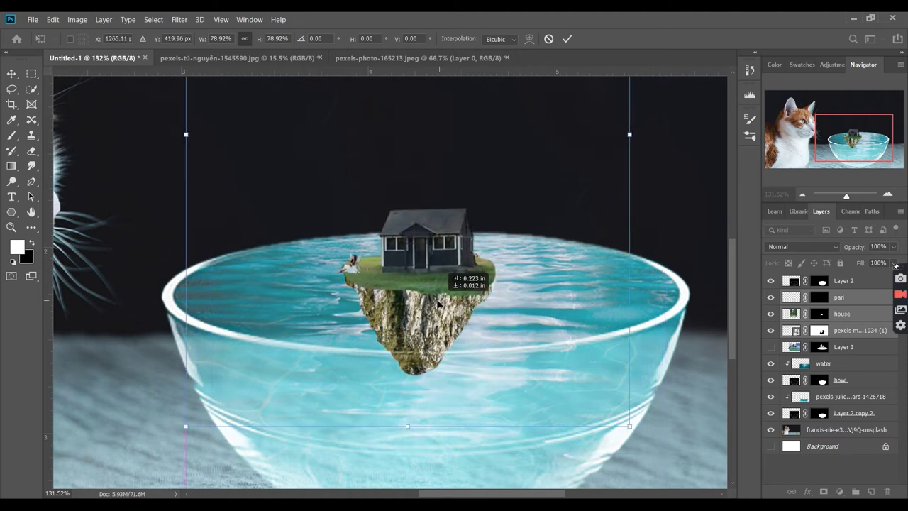
pyautogui.moveTo(467, 326); pyautogui.dragTo(508, 309)
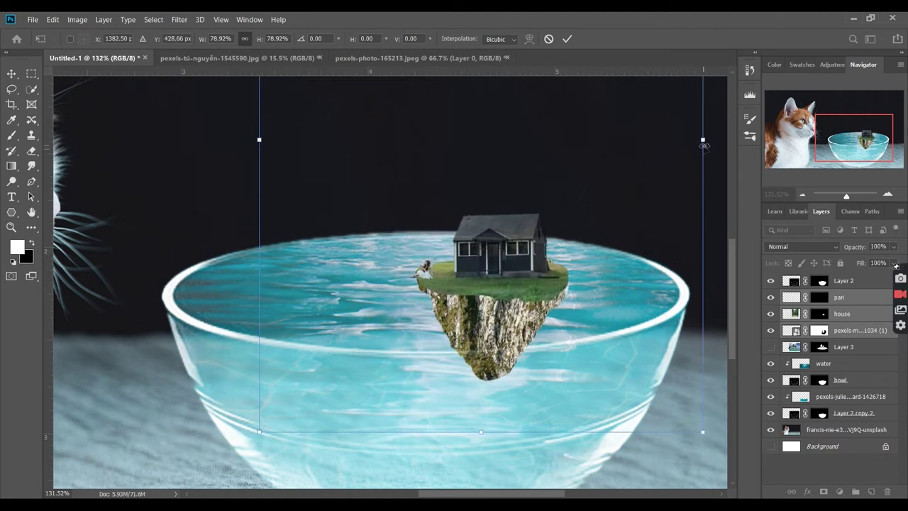
pyautogui.moveTo(704, 146); pyautogui.dragTo(721, 134)
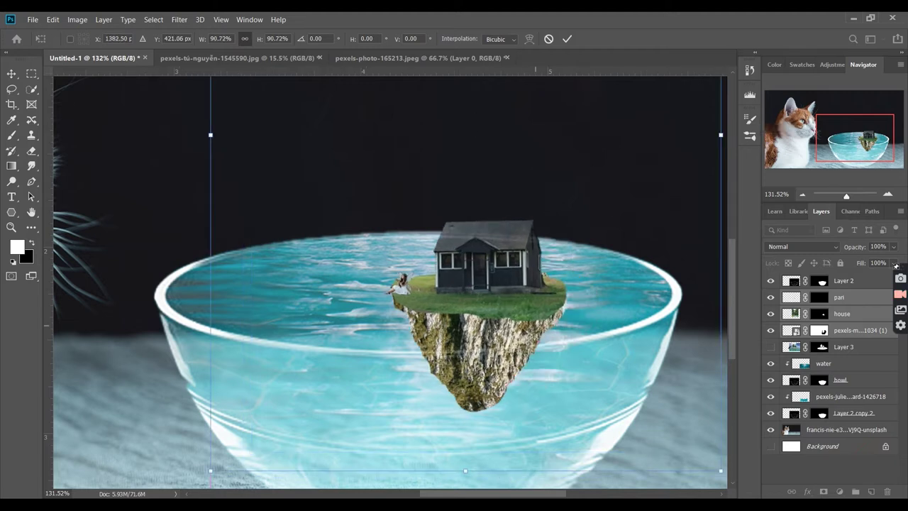
pyautogui.moveTo(508, 312)
pyautogui.mouseDown()
pyautogui.moveTo(481, 275)
pyautogui.moveTo(442, 290)
pyautogui.moveTo(486, 297)
pyautogui.mouseUp()
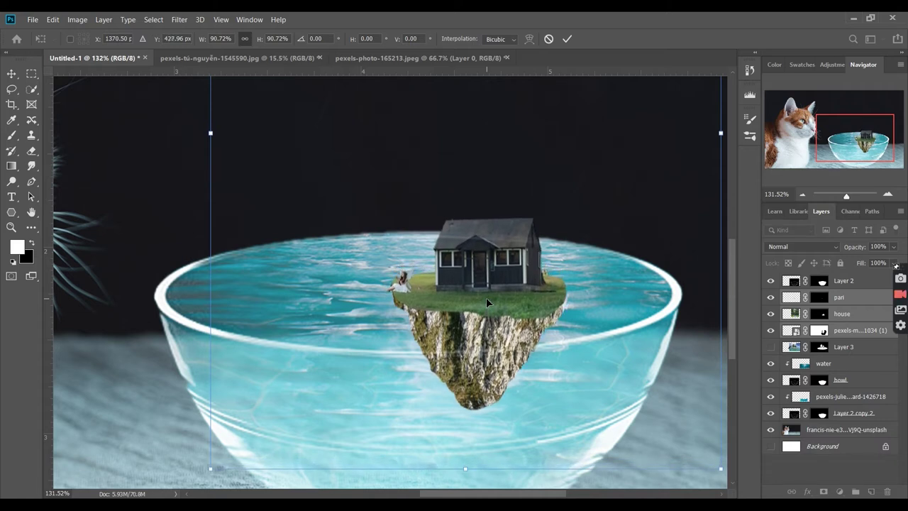
# - Nudge the island group into place on the water and apply the transform
pyautogui.press('Down')
pyautogui.press('Down')
pyautogui.press('Down')
pyautogui.press('Down')
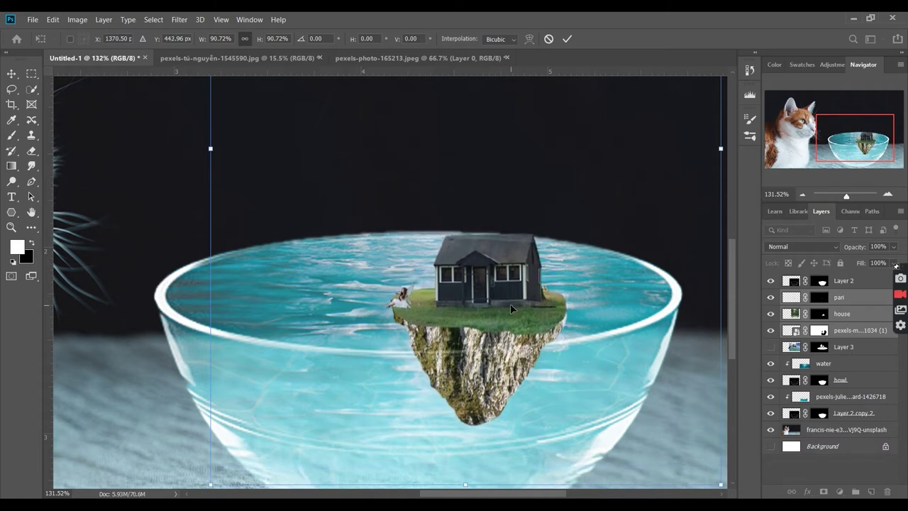
pyautogui.press('Down')
pyautogui.press('Down')
pyautogui.press('Down')
pyautogui.press('Down')
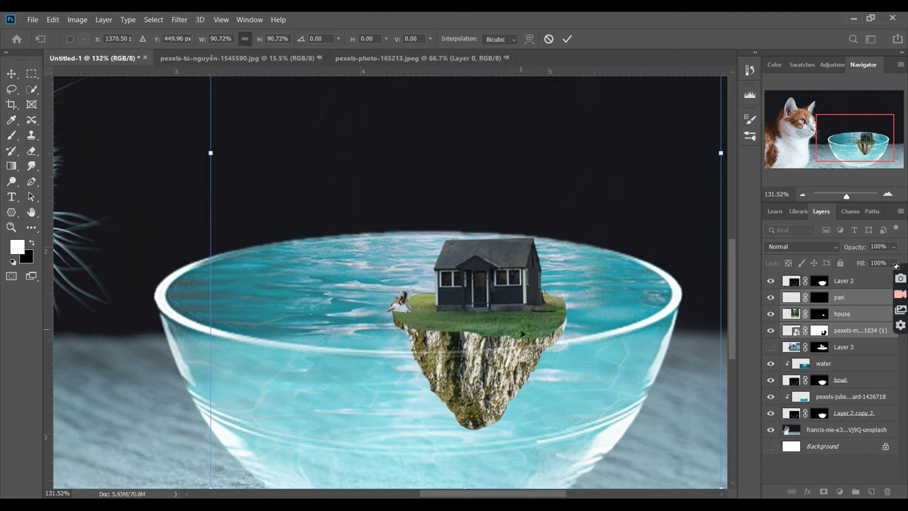
pyautogui.moveTo(516, 313); pyautogui.dragTo(516, 304)
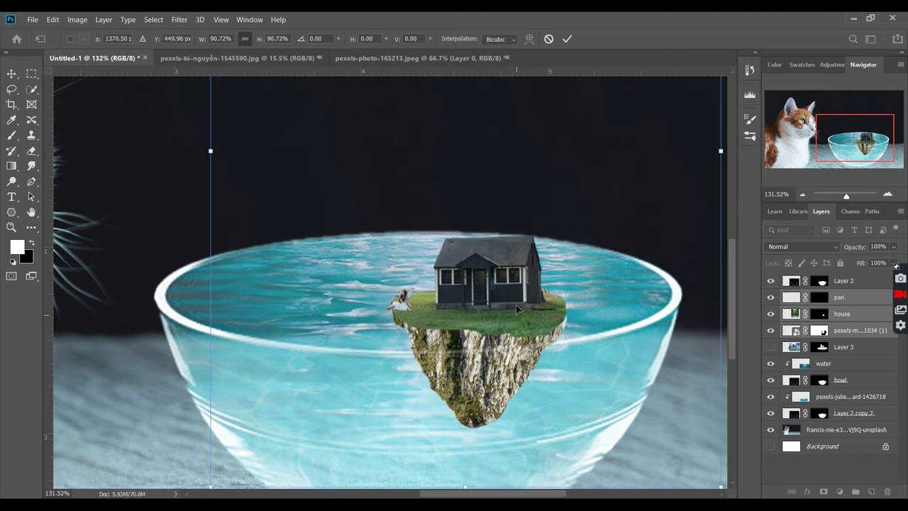
pyautogui.hotkey('shift', 'Up')
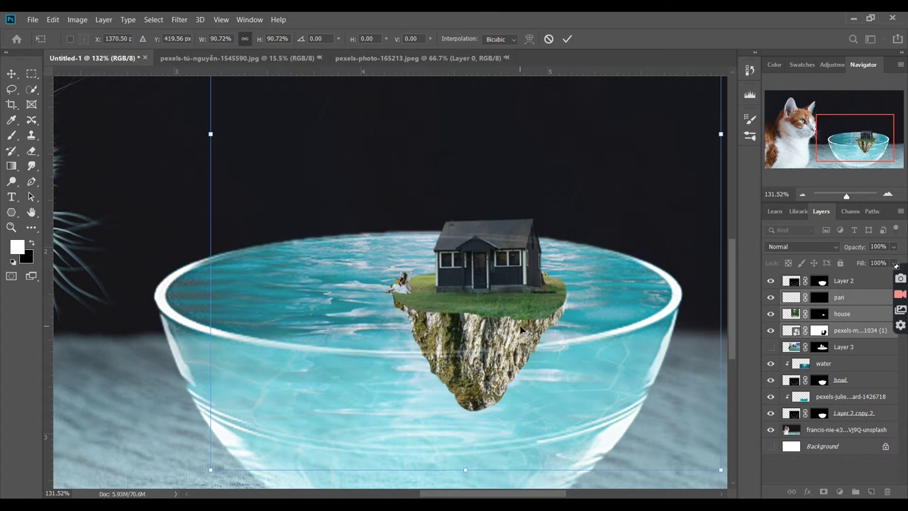
pyautogui.hotkey('shift', 'Up')
pyautogui.hotkey('shift', 'Right')
pyautogui.scroll(-5, 523, 325)
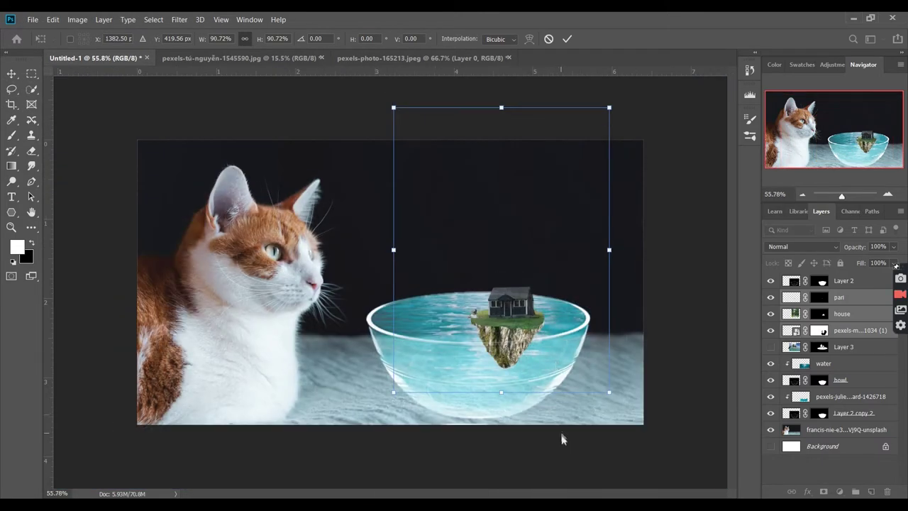
pyautogui.press('Return')
# - Delete Layer 4 and select the pexels-julie water texture layer in the bowl
pyautogui.scroll(1, 561, 455)
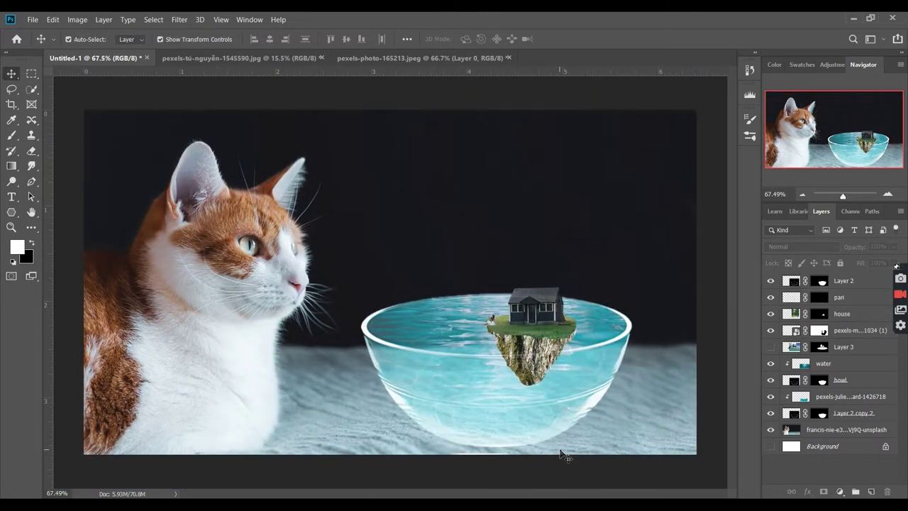
pyautogui.scroll(2, 563, 404)
pyautogui.scroll(3, 492, 376)
pyautogui.scroll(1, 492, 376)
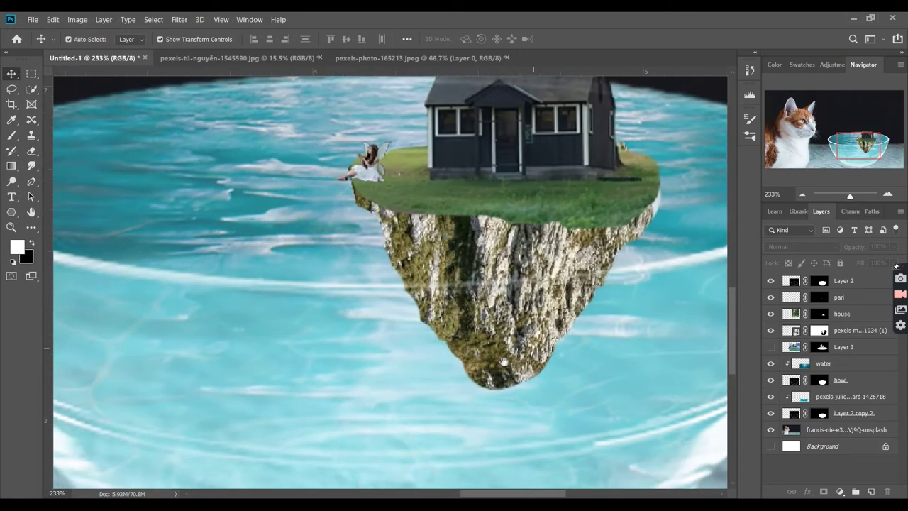
pyautogui.click(529, 262)
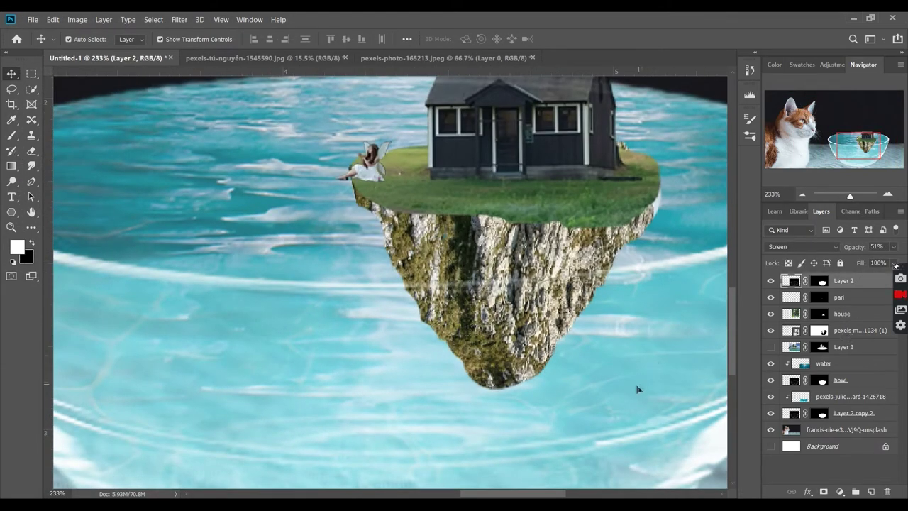
pyautogui.hotkey('ctrl', '0')
pyautogui.click(867, 412)
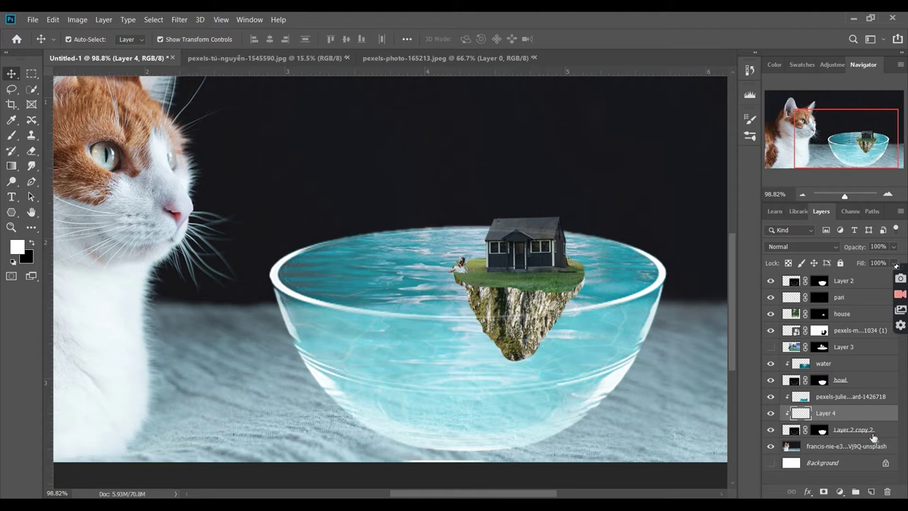
pyautogui.press('Delete')
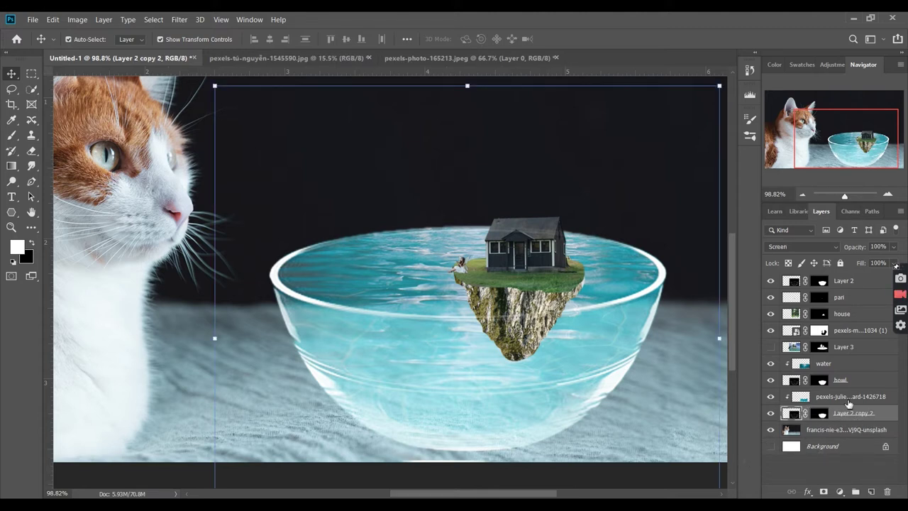
pyautogui.click(849, 404)
# - Set the water texture to 27% opacity and discard a trial Color Balance shift
pyautogui.press('2')
pyautogui.press('7')
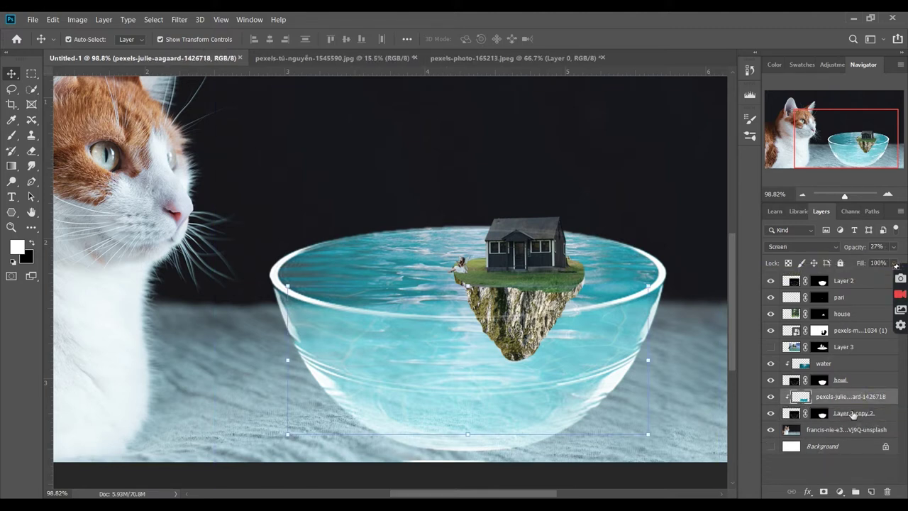
pyautogui.hotkey('ctrl', 'b')
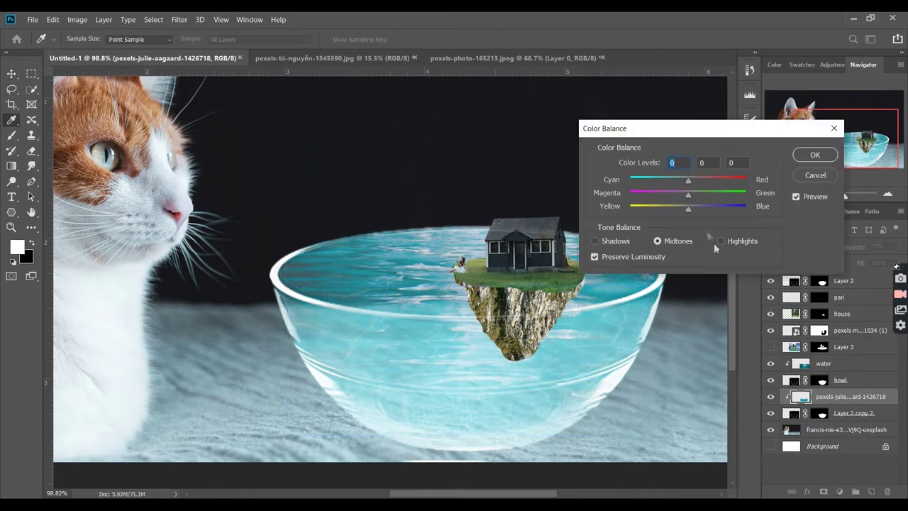
pyautogui.moveTo(687, 181)
pyautogui.mouseDown()
pyautogui.moveTo(652, 184)
pyautogui.moveTo(849, 192)
pyautogui.mouseUp()
pyautogui.click(821, 175)
# - Remove a stray empty layer and bring up the adjustment layer list
pyautogui.click(872, 492)
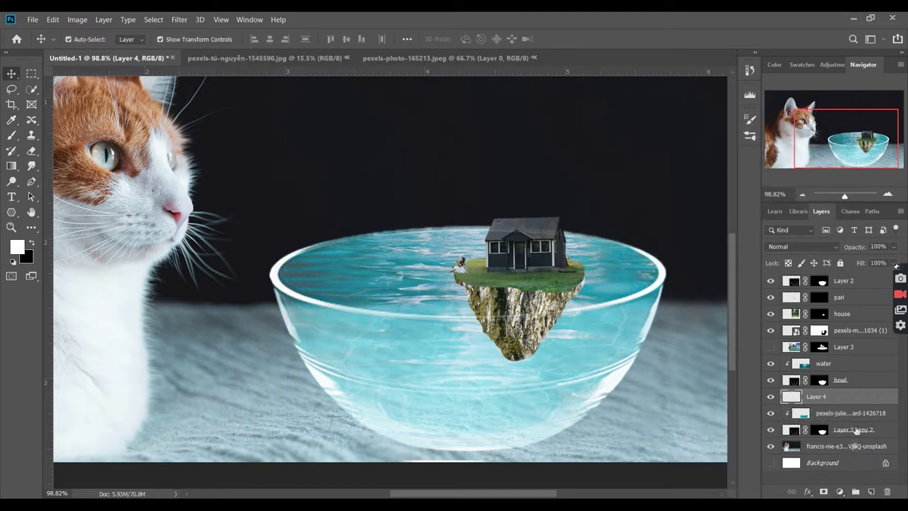
pyautogui.press('Delete')
pyautogui.click(839, 492)
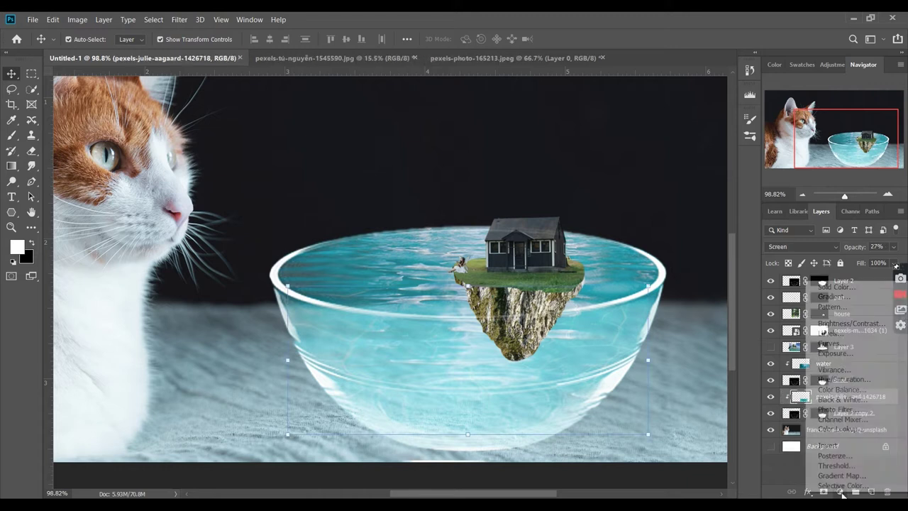
# - Clip an Exposure adjustment to the texture with exposure -8.67 and offset -0.5000
pyautogui.click(841, 353)
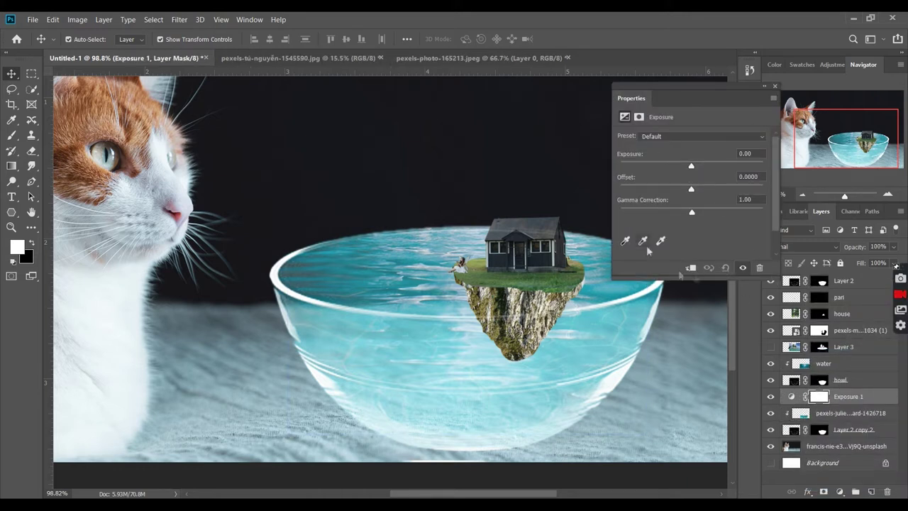
pyautogui.click(691, 267)
pyautogui.moveTo(692, 165)
pyautogui.mouseDown()
pyautogui.moveTo(620, 166)
pyautogui.moveTo(687, 165)
pyautogui.moveTo(641, 157)
pyautogui.mouseUp()
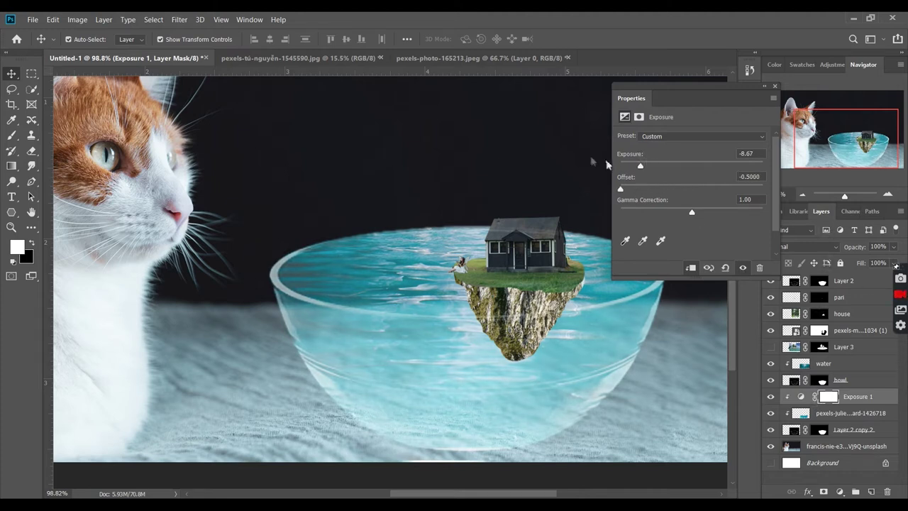
pyautogui.moveTo(692, 190); pyautogui.dragTo(638, 189)
pyautogui.moveTo(656, 85); pyautogui.dragTo(768, 87)
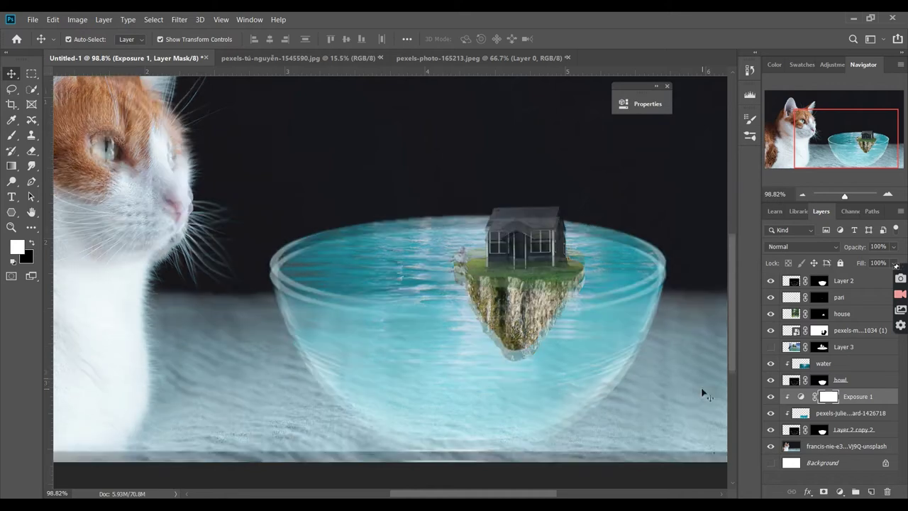
pyautogui.click(851, 413)
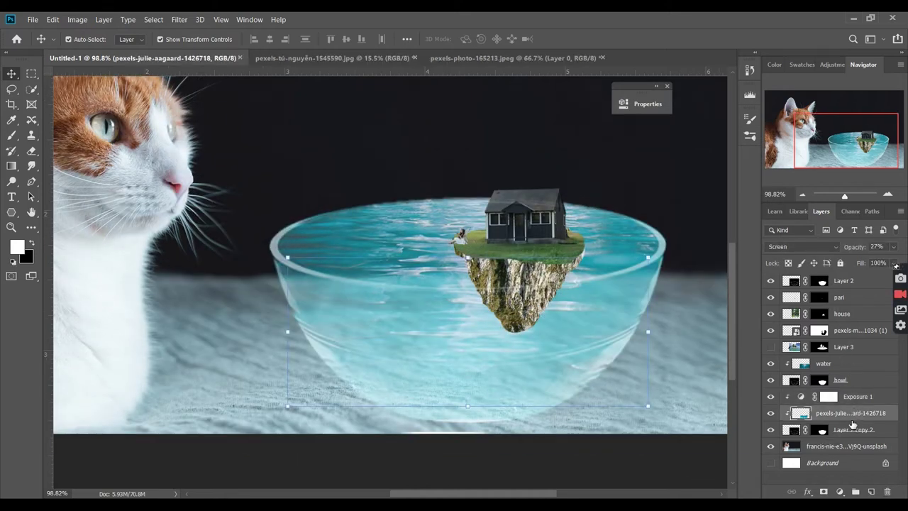
# - Try a Levels adjustment on the texture, cancel it, and fit the image in view
pyautogui.hotkey('ctrl', 'l')
pyautogui.moveTo(235, 225)
pyautogui.mouseDown()
pyautogui.moveTo(260, 227)
pyautogui.moveTo(220, 233)
pyautogui.mouseUp()
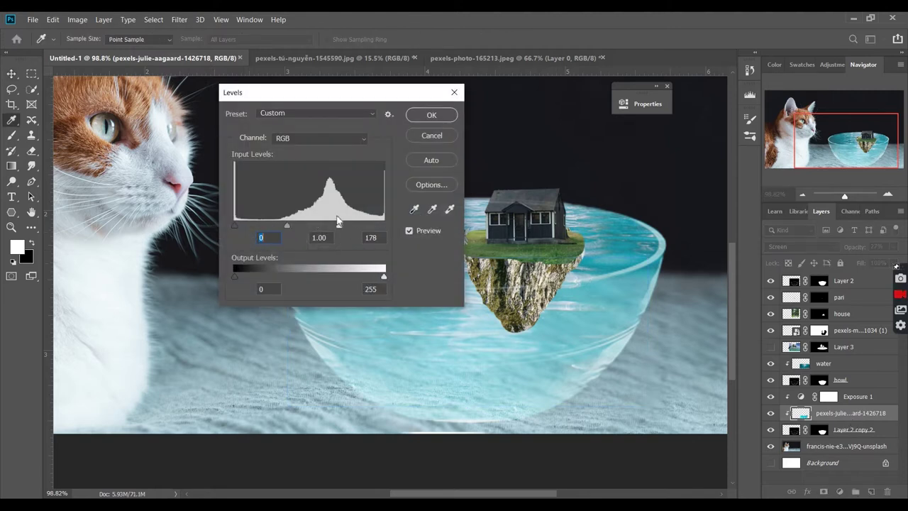
pyautogui.click(454, 92)
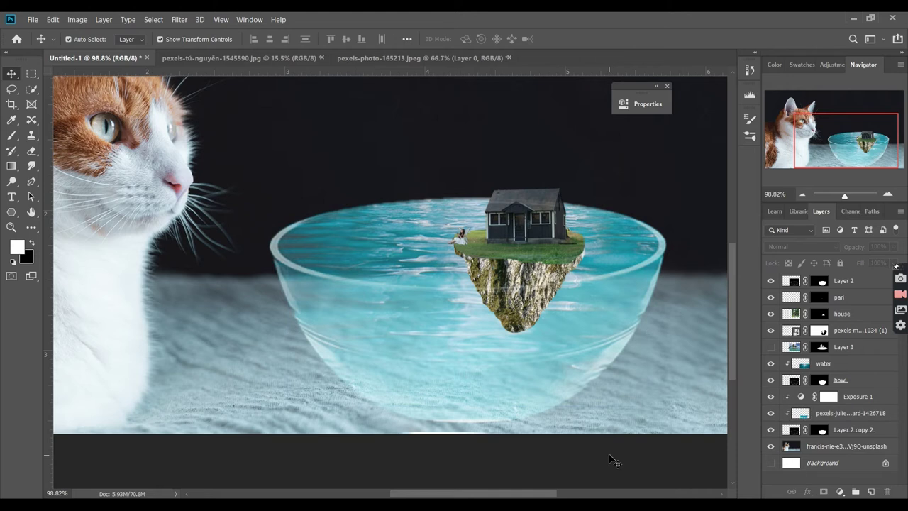
pyautogui.hotkey('ctrl', '-')
pyautogui.hotkey('ctrl', '-')
pyautogui.hotkey('ctrl', '0')
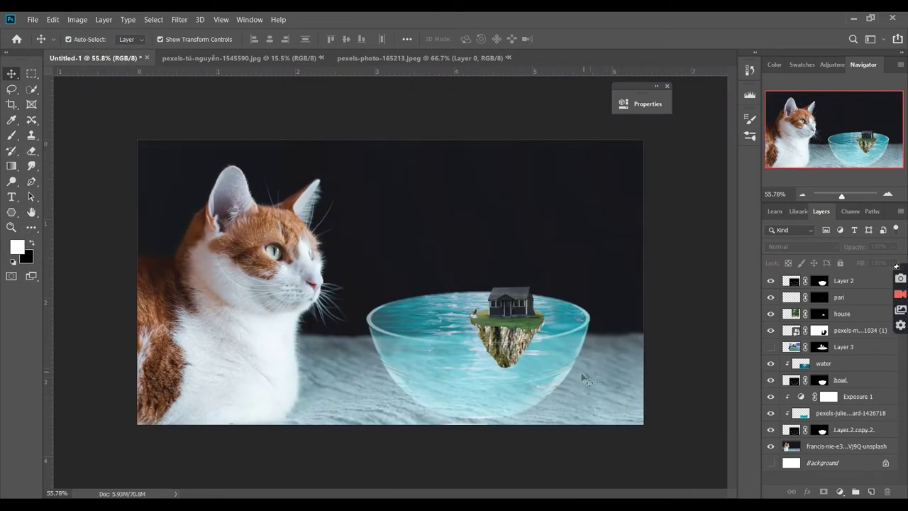
pyautogui.scroll(2, 656, 335)
# - Inspect the Layer 2 copy 2, texture and cat layers, then select the water layer
pyautogui.click(588, 338)
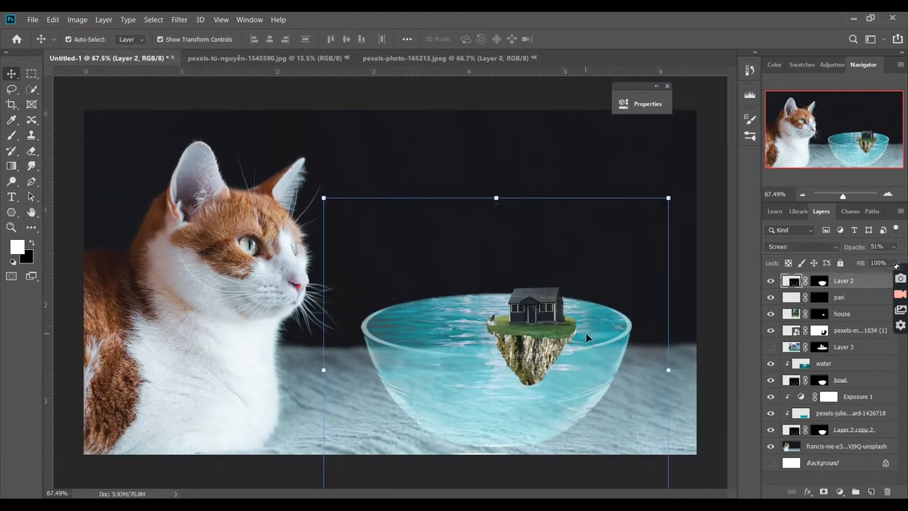
pyautogui.click(712, 458)
pyautogui.click(874, 432)
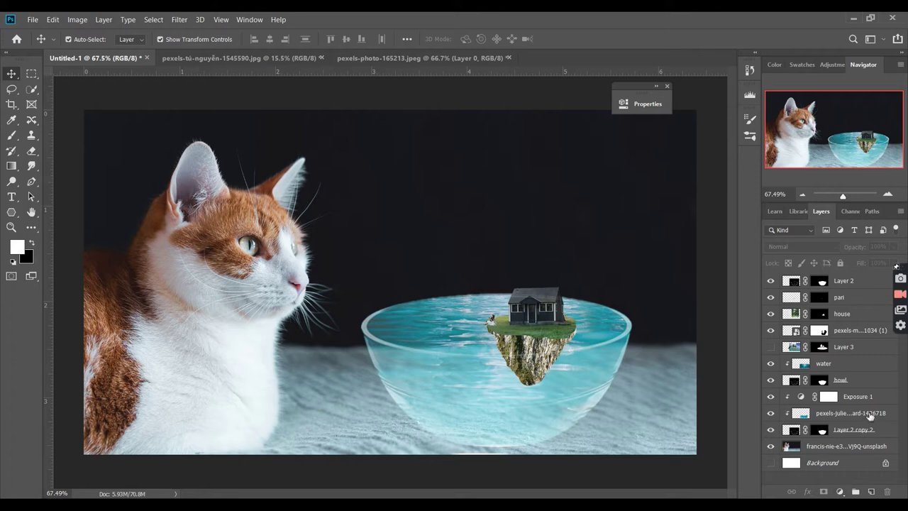
pyautogui.click(869, 417)
pyautogui.click(838, 452)
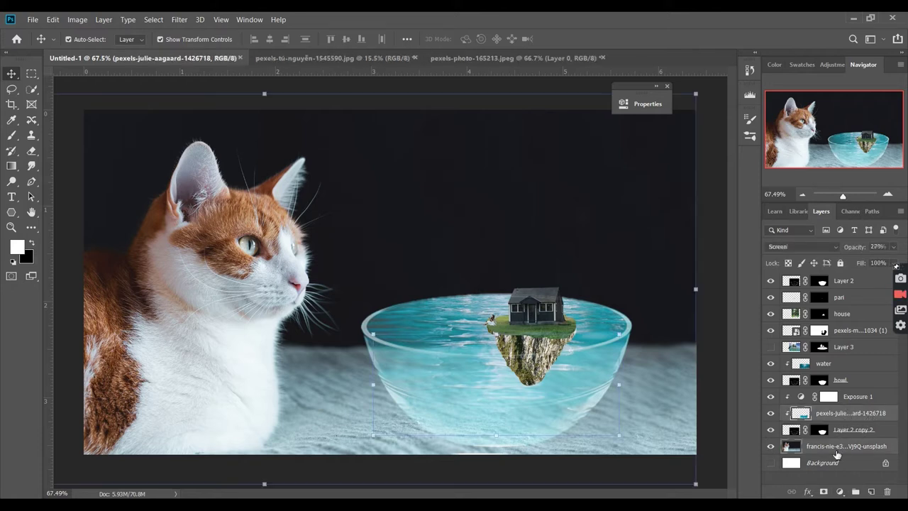
pyautogui.click(882, 434)
pyautogui.keyDown('shift'); pyautogui.click(871, 398); pyautogui.keyUp('shift')
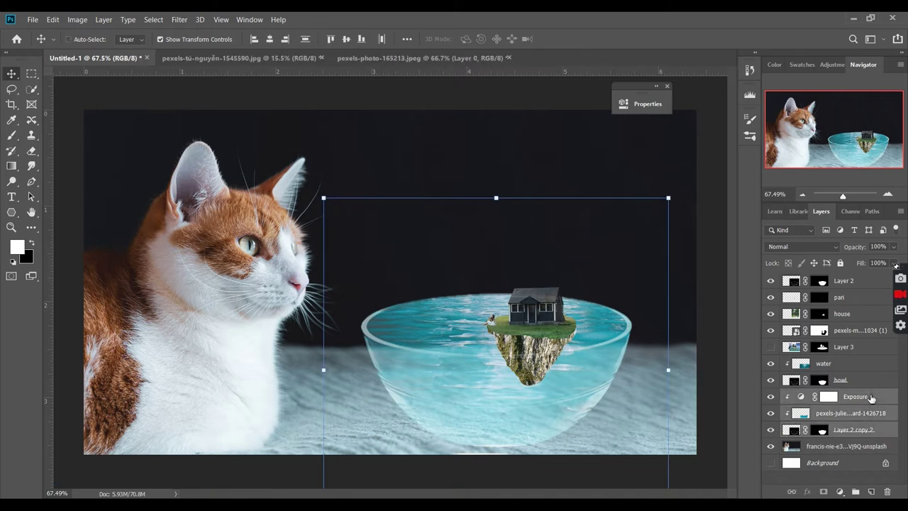
pyautogui.click(854, 370)
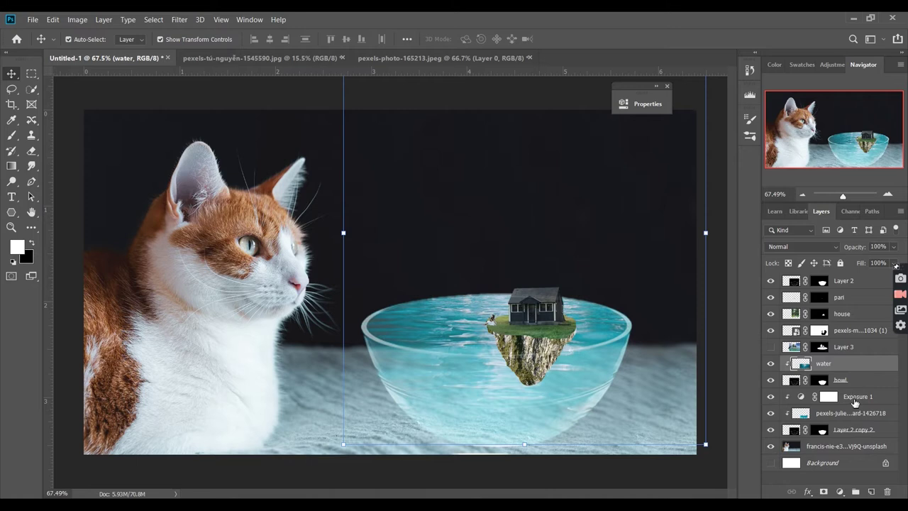
# - Clip an Exposure adjustment to the water with exposure -1.22 and gamma 1.13
pyautogui.click(841, 492)
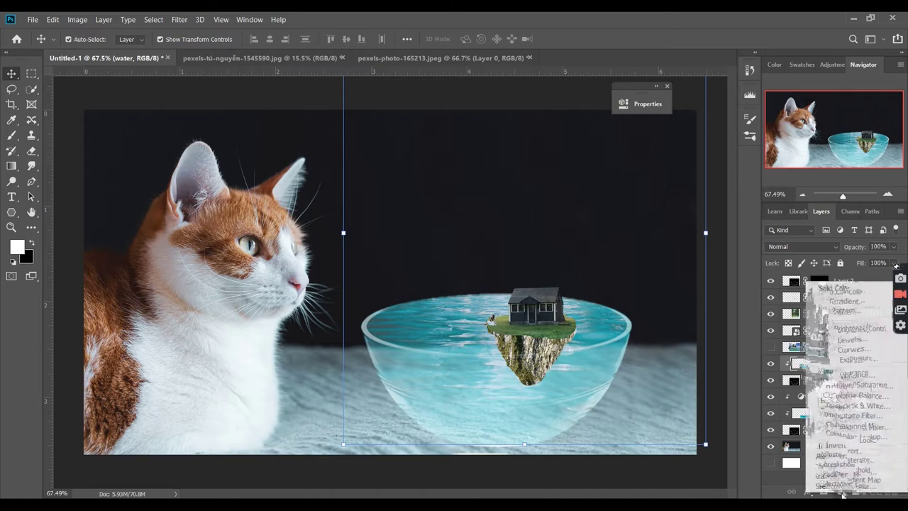
pyautogui.click(855, 358)
pyautogui.moveTo(523, 167)
pyautogui.mouseDown()
pyautogui.moveTo(487, 168)
pyautogui.moveTo(501, 165)
pyautogui.mouseUp()
pyautogui.click(521, 268)
pyautogui.moveTo(546, 97); pyautogui.dragTo(294, 110)
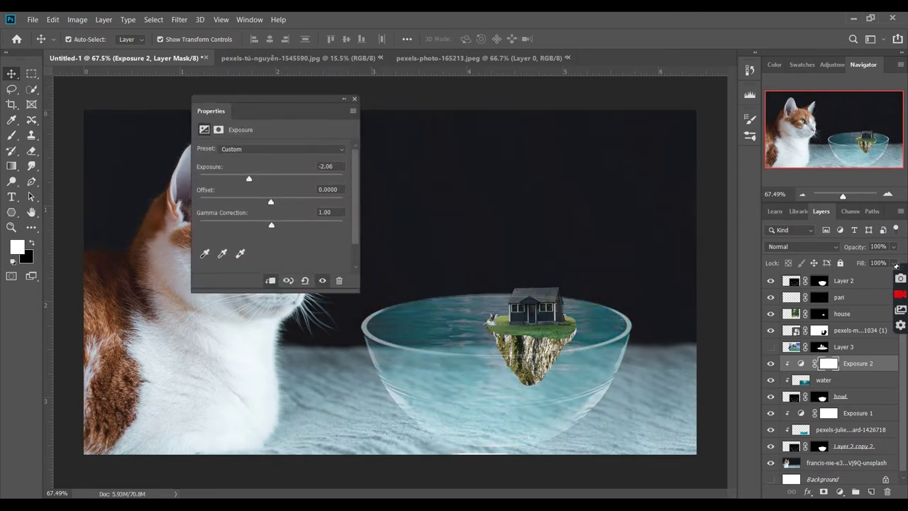
pyautogui.moveTo(270, 203); pyautogui.dragTo(269, 192)
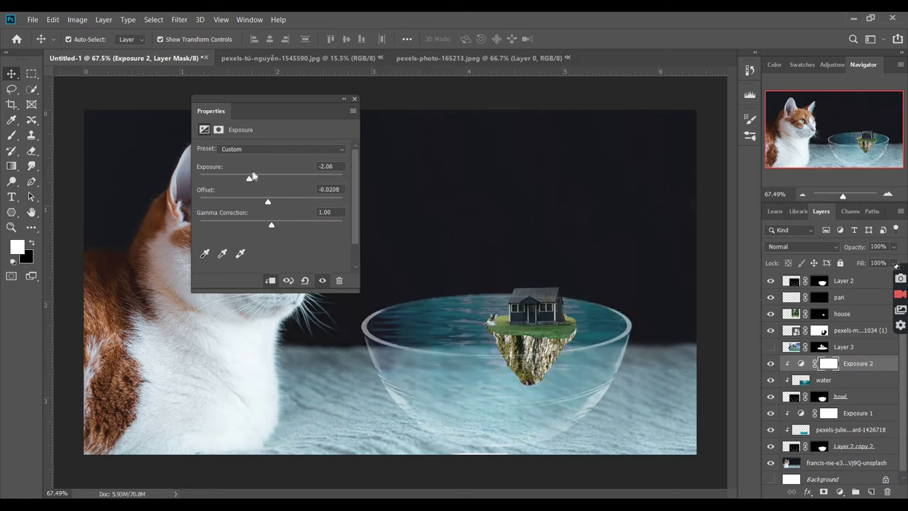
pyautogui.moveTo(253, 176); pyautogui.dragTo(258, 182)
pyautogui.moveTo(271, 225); pyautogui.dragTo(265, 225)
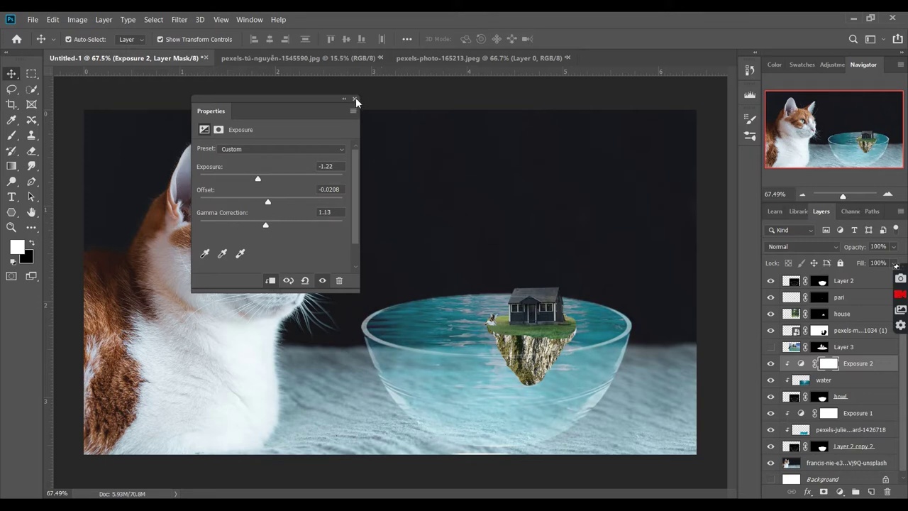
pyautogui.click(354, 98)
# - Reselect the Exposure 2 layer and bring up the adjustment list for Levels
pyautogui.click(669, 462)
pyautogui.click(859, 363)
pyautogui.click(692, 475)
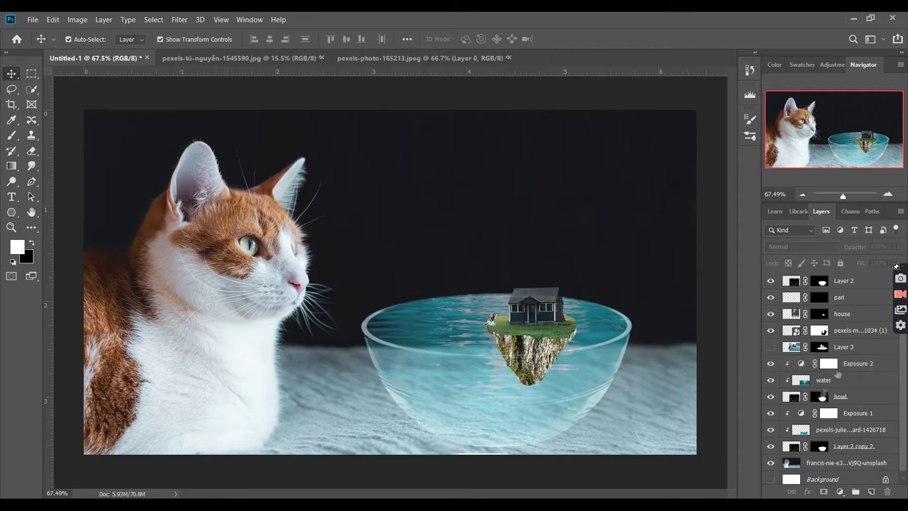
pyautogui.click(854, 373)
pyautogui.click(839, 491)
# - Add a Levels layer clipped to the water with black input near 55
pyautogui.click(856, 347)
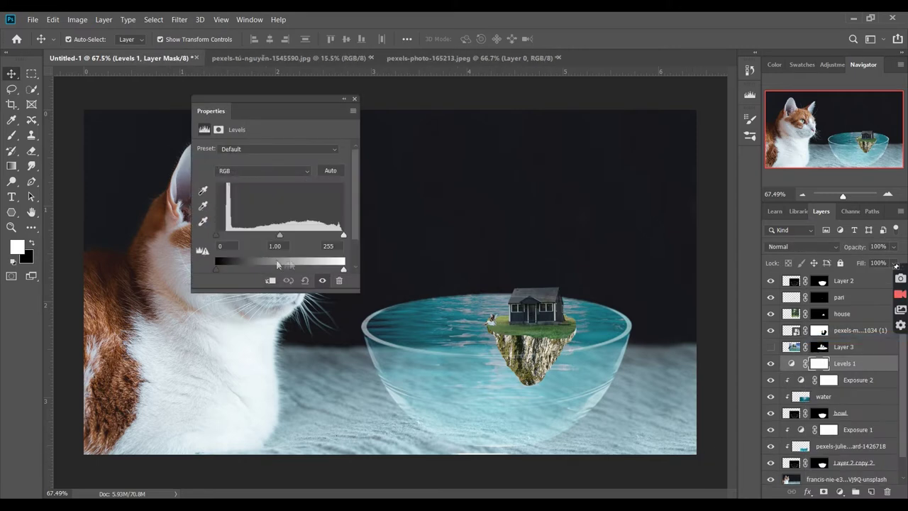
pyautogui.moveTo(228, 235)
pyautogui.mouseDown()
pyautogui.moveTo(257, 235)
pyautogui.moveTo(236, 227)
pyautogui.mouseUp()
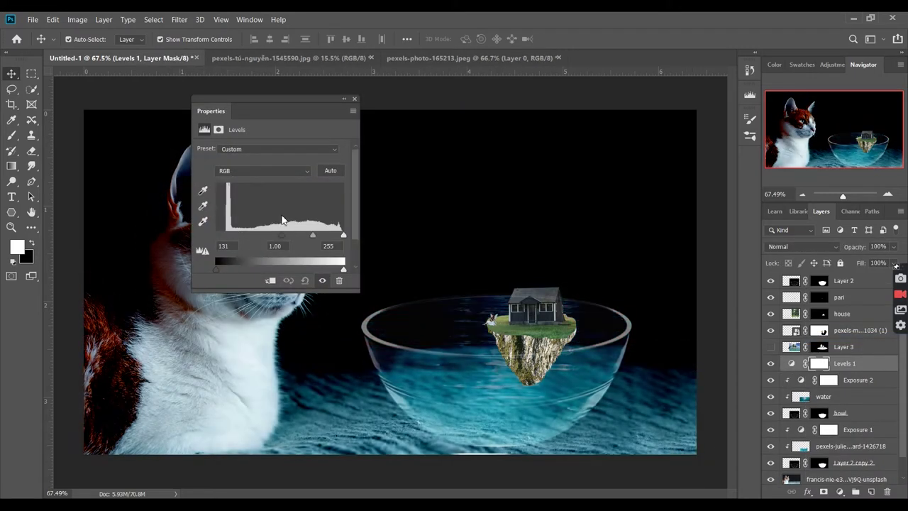
pyautogui.moveTo(291, 98)
pyautogui.mouseDown()
pyautogui.moveTo(748, 74)
pyautogui.moveTo(638, 72)
pyautogui.mouseUp()
pyautogui.moveTo(623, 206)
pyautogui.mouseDown()
pyautogui.moveTo(598, 200)
pyautogui.moveTo(632, 204)
pyautogui.mouseUp()
pyautogui.click(619, 251)
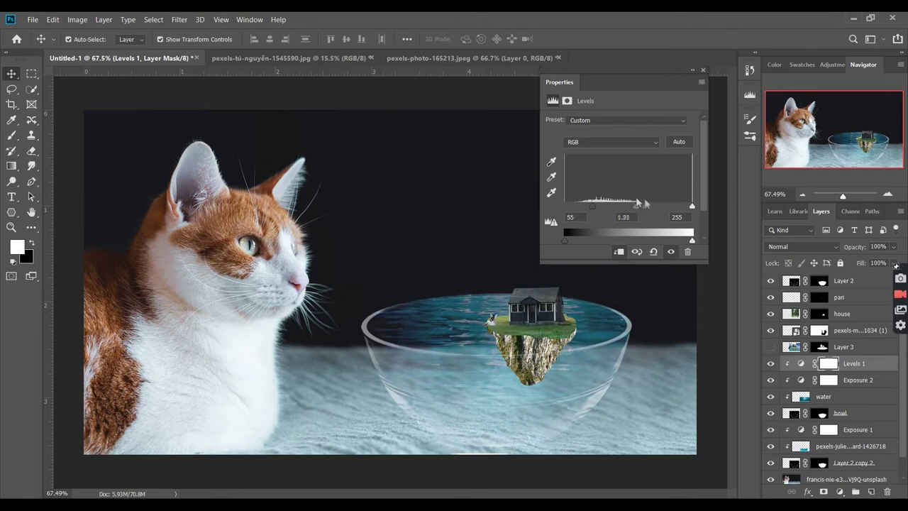
pyautogui.click(703, 72)
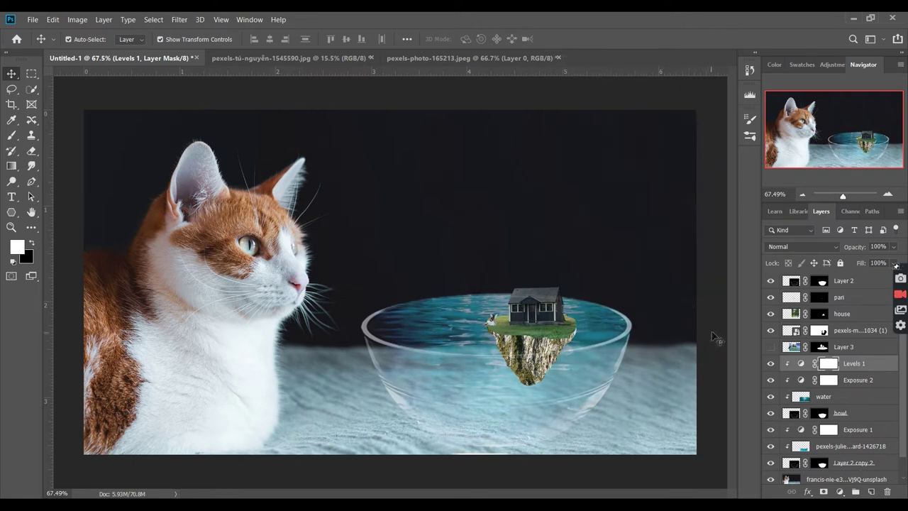
pyautogui.click(717, 339)
pyautogui.click(547, 348)
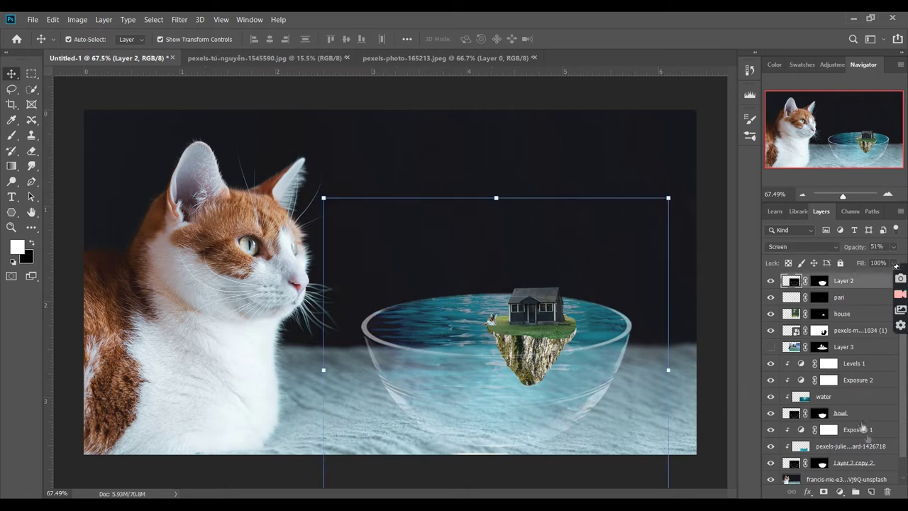
# - Select all layers from Levels 1 down to Layer 2 copy 2
pyautogui.click(870, 353)
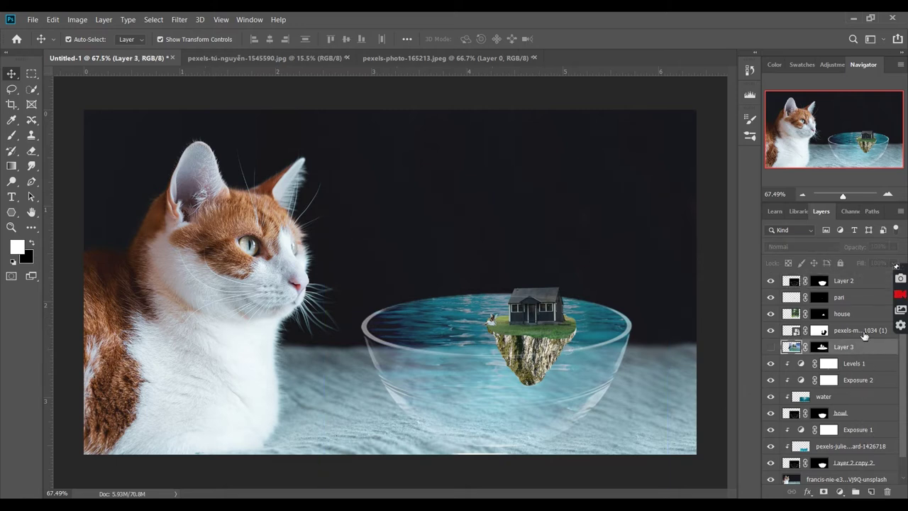
pyautogui.click(861, 383)
pyautogui.click(861, 365)
pyautogui.press('capslock')
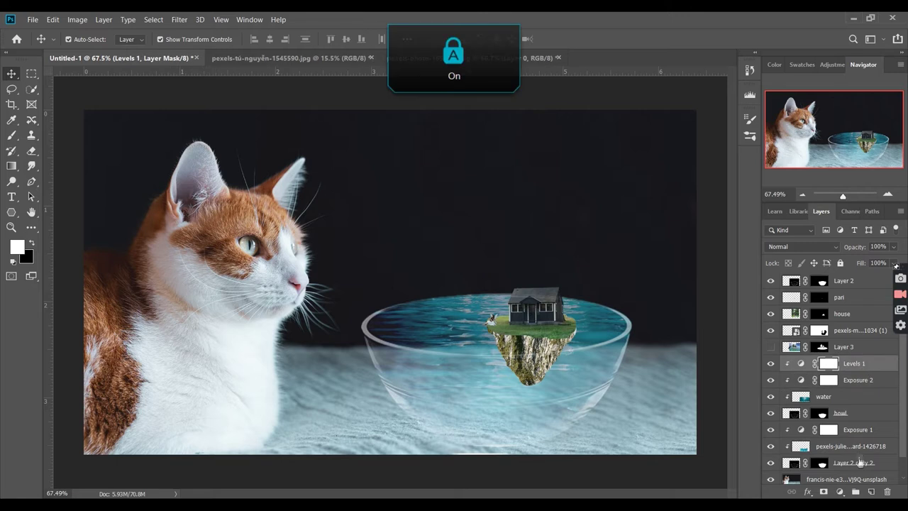
pyautogui.press('capslock')
pyautogui.click(857, 429)
pyautogui.click(868, 367)
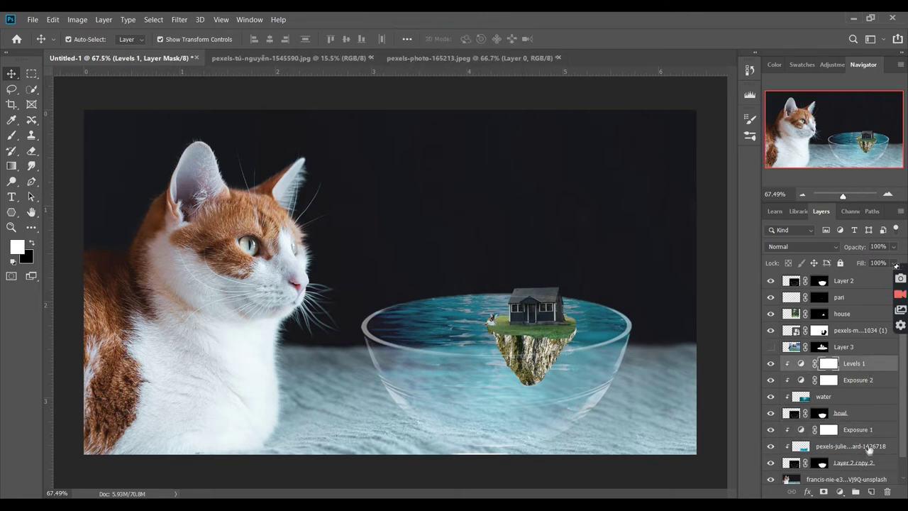
pyautogui.scroll(-1, 869, 460)
pyautogui.keyDown('shift'); pyautogui.click(876, 445); pyautogui.keyUp('shift')
# - Group the selected layers and name the group 'bowl'
pyautogui.hotkey('ctrl', 'g')
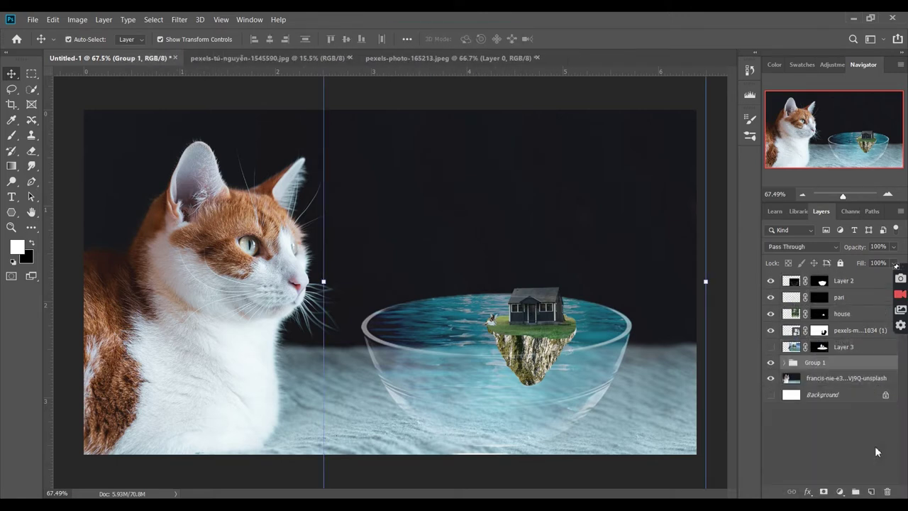
pyautogui.doubleClick(815, 362)
pyautogui.write('bowl')
pyautogui.press('Return')
pyautogui.click(605, 490)
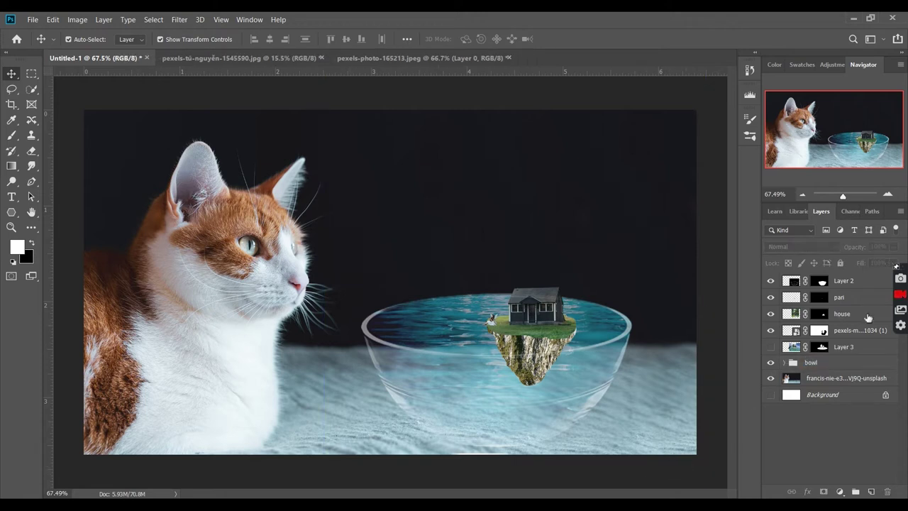
pyautogui.click(854, 331)
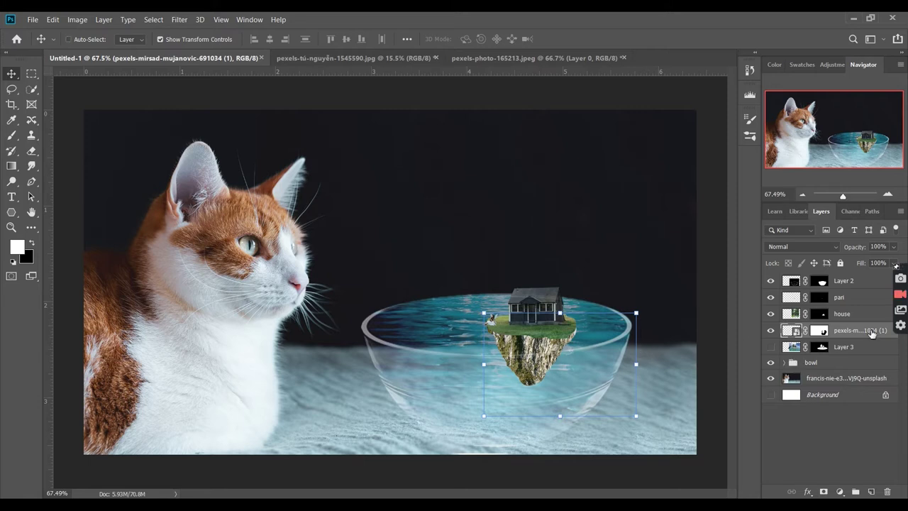
# - Add an Exposure layer clipped to the island: exposure -2.78, offset +0.0083, gamma 1.14
pyautogui.click(840, 491)
pyautogui.click(830, 358)
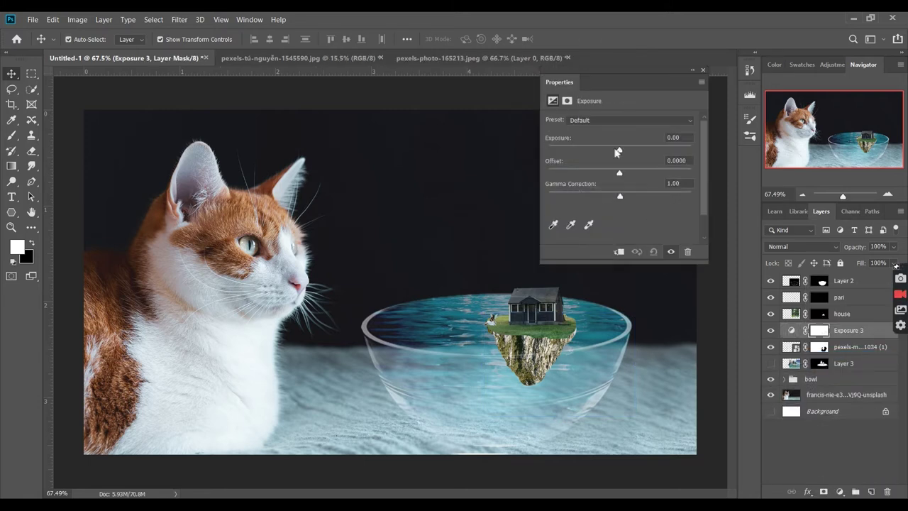
pyautogui.moveTo(619, 151)
pyautogui.mouseDown()
pyautogui.moveTo(588, 146)
pyautogui.moveTo(596, 142)
pyautogui.mouseUp()
pyautogui.click(618, 252)
pyautogui.moveTo(620, 172)
pyautogui.mouseDown()
pyautogui.moveTo(612, 171)
pyautogui.moveTo(627, 170)
pyautogui.moveTo(589, 150)
pyautogui.mouseUp()
pyautogui.moveTo(622, 198); pyautogui.dragTo(614, 195)
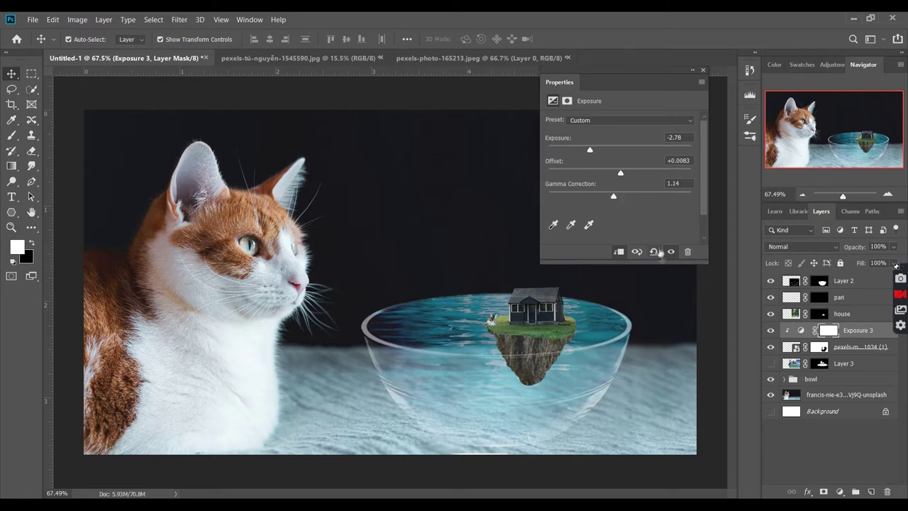
pyautogui.click(704, 70)
# - Apply Color Balance to the island with Cyan-Red about -87 and Yellow-Blue +15
pyautogui.click(855, 347)
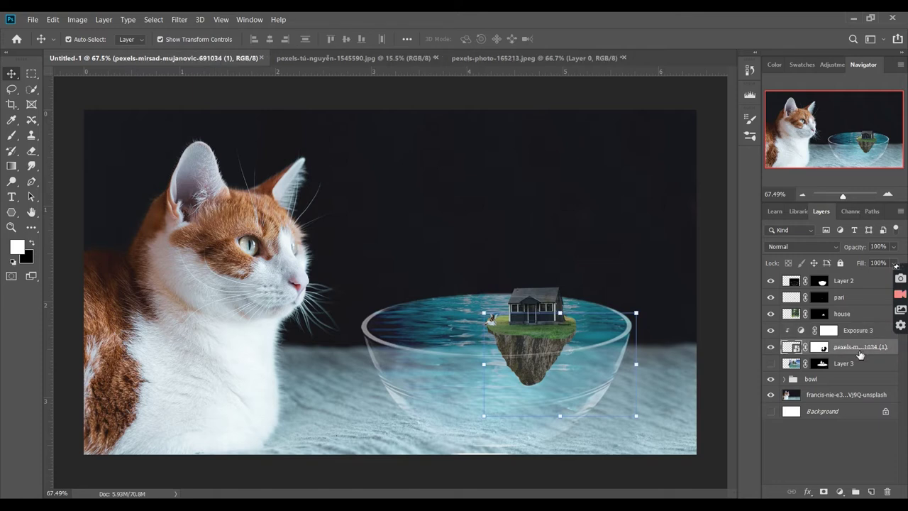
pyautogui.hotkey('ctrl', 'b')
pyautogui.moveTo(427, 164)
pyautogui.mouseDown()
pyautogui.moveTo(506, 163)
pyautogui.moveTo(319, 171)
pyautogui.mouseUp()
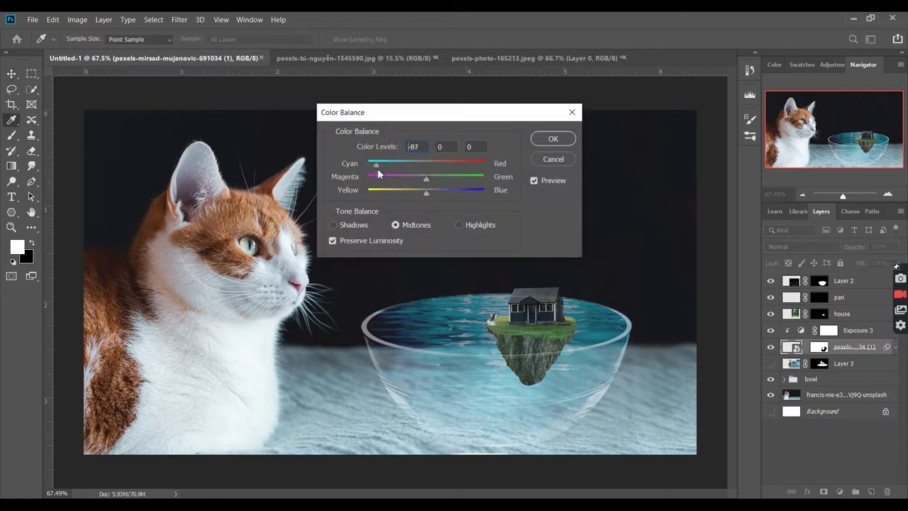
pyautogui.moveTo(378, 170); pyautogui.dragTo(379, 168)
pyautogui.moveTo(426, 192); pyautogui.dragTo(436, 201)
pyautogui.click(554, 138)
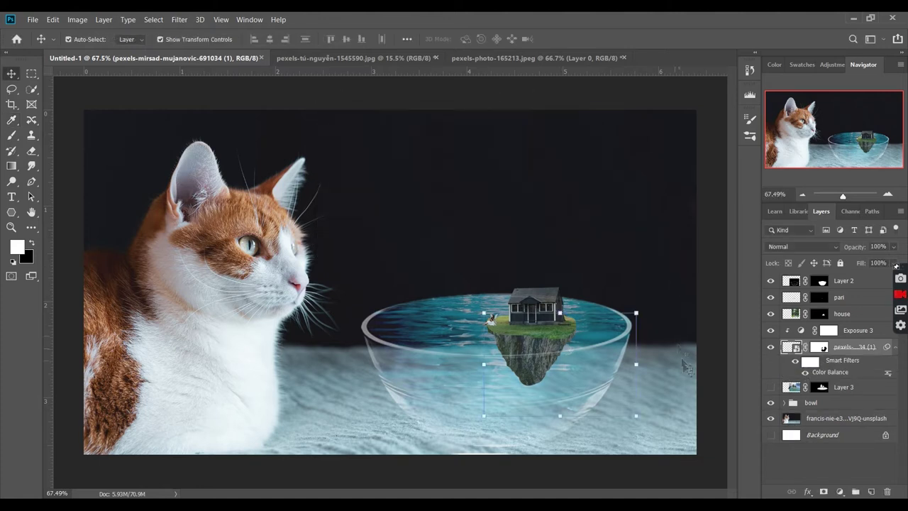
# - Select the cat layer for Free Transform, then reselect the island and its exposure mask
pyautogui.click(845, 418)
pyautogui.hotkey('ctrl', 't')
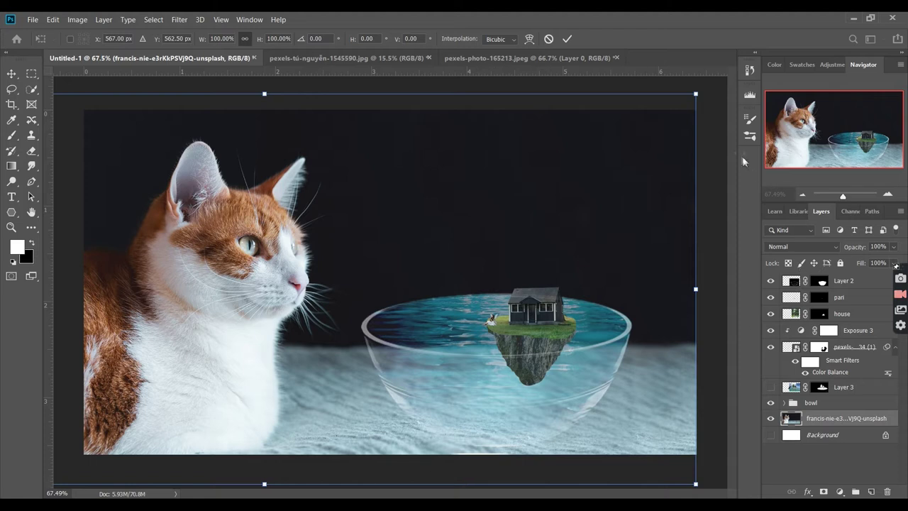
pyautogui.click(856, 342)
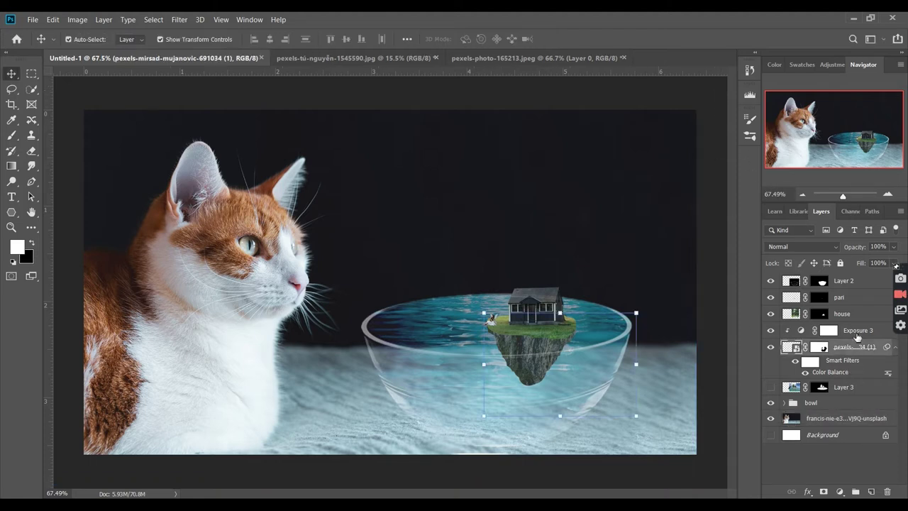
pyautogui.click(856, 332)
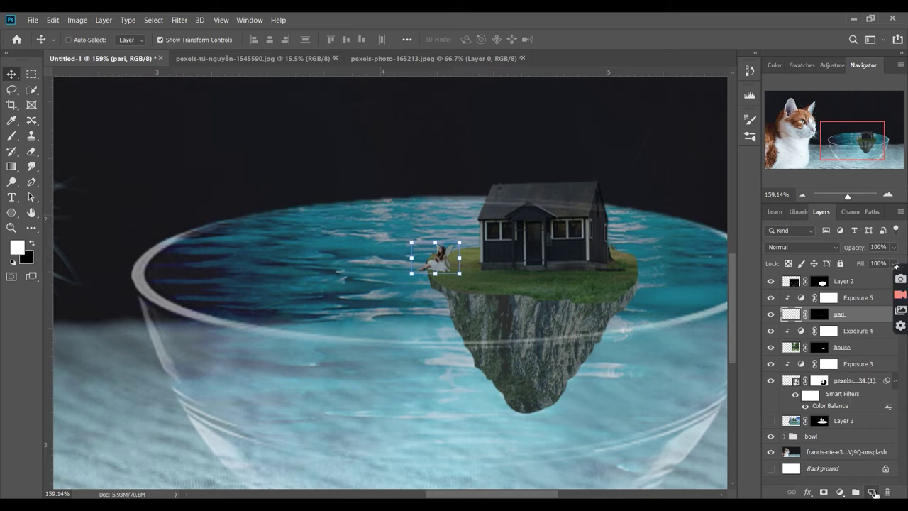
# - Add an empty Layer 4 beneath the fairy and switch to the Brush tool
pyautogui.keyDown('ctrl'); pyautogui.click(875, 494); pyautogui.keyUp('ctrl')
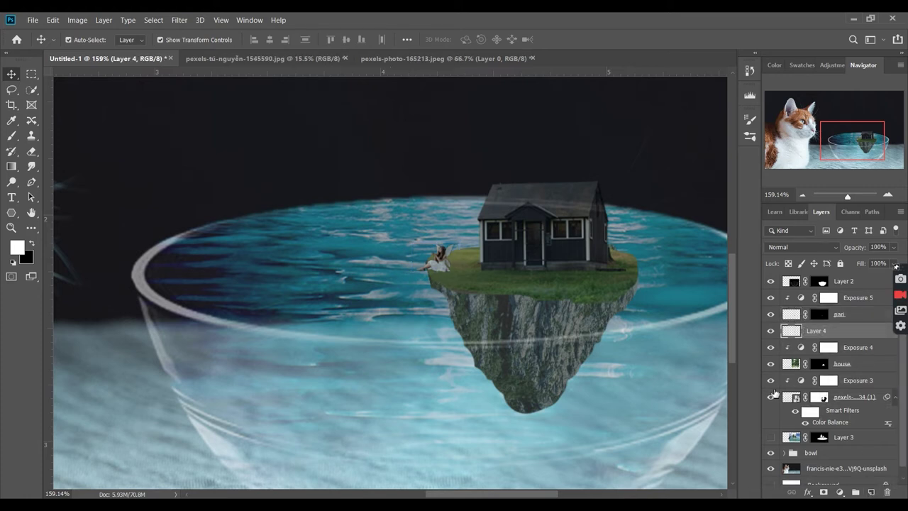
pyautogui.click(12, 137)
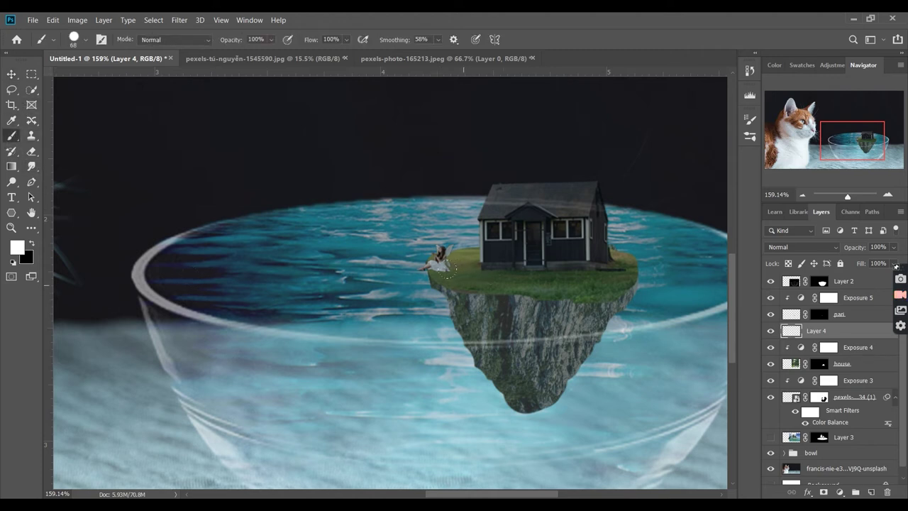
# - Flatten and angle the brush tip into a thin ellipse at 24 px
pyautogui.rightClick(469, 286)
pyautogui.moveTo(498, 332); pyautogui.dragTo(509, 327)
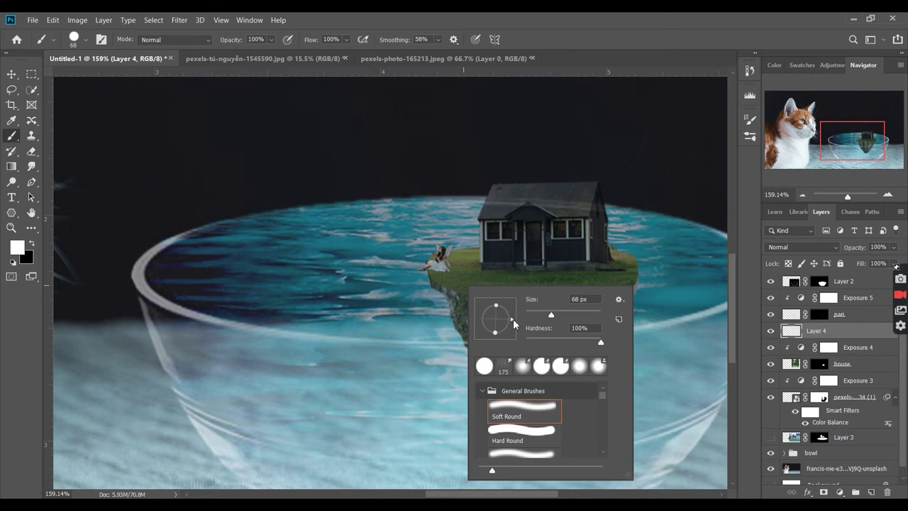
pyautogui.moveTo(498, 336); pyautogui.dragTo(514, 321)
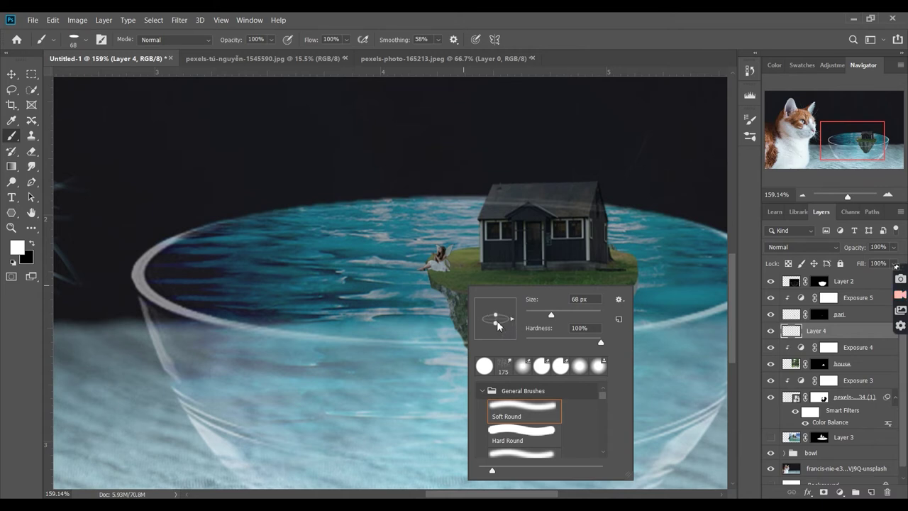
pyautogui.moveTo(499, 325); pyautogui.dragTo(497, 321)
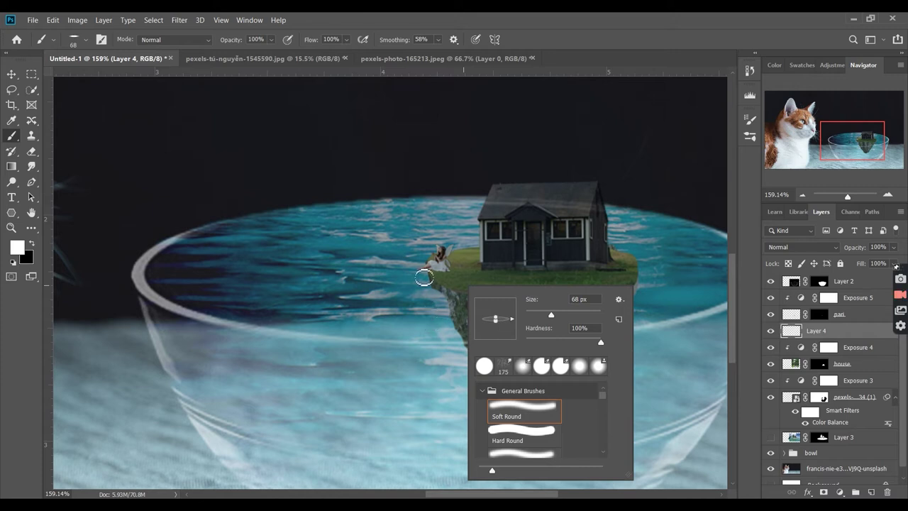
pyautogui.scroll(3, 444, 270)
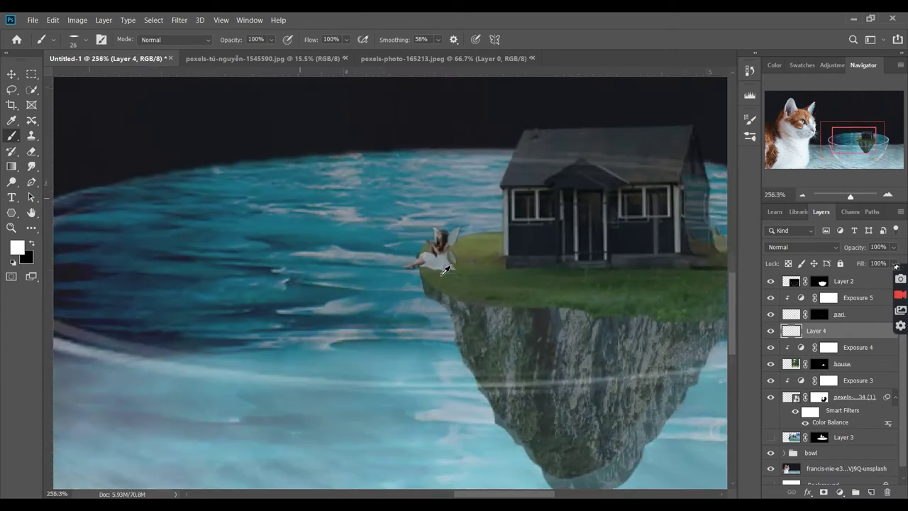
pyautogui.scroll(2, 444, 270)
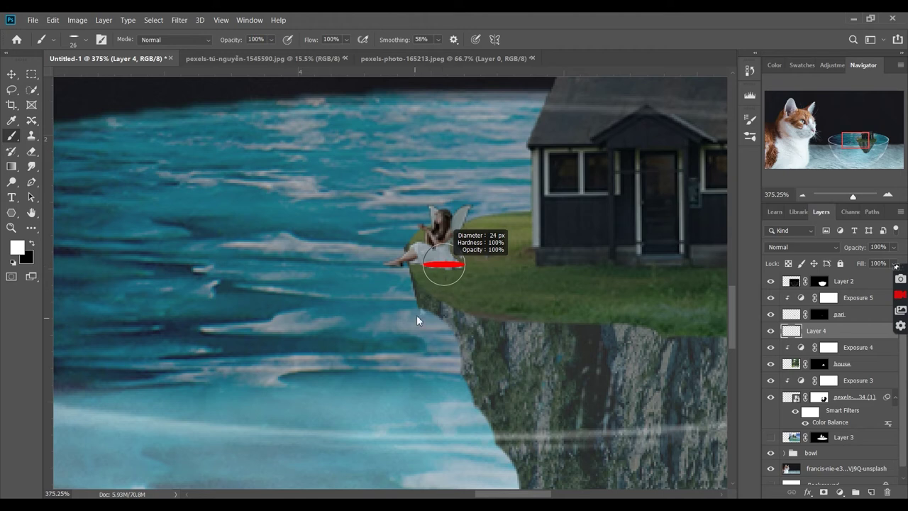
pyautogui.moveTo(417, 315); pyautogui.dragTo(435, 72)
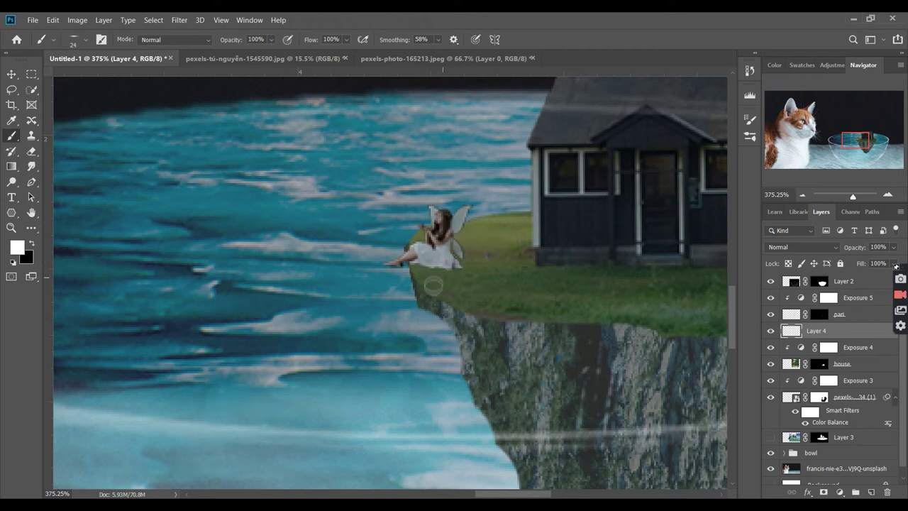
# - Undo a white test stroke and sample the grass's dark green as foreground colour
pyautogui.moveTo(401, 271); pyautogui.dragTo(461, 270)
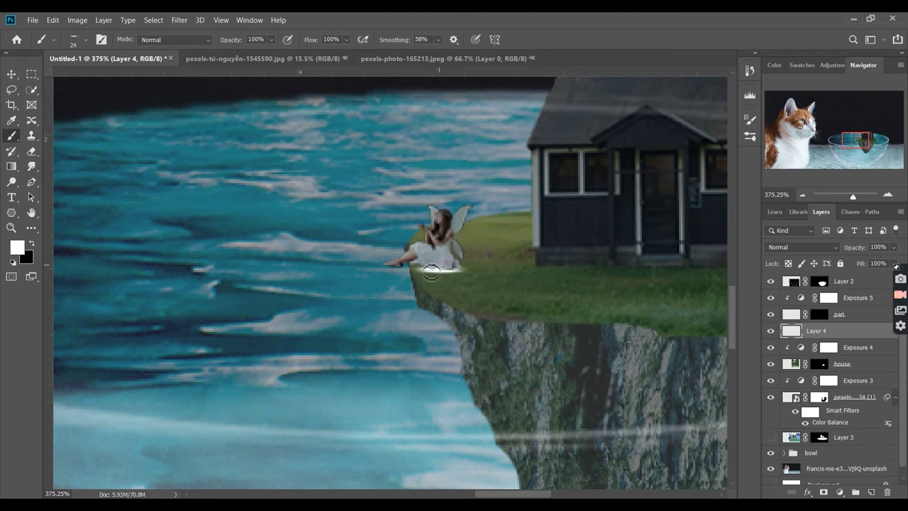
pyautogui.hotkey('ctrl', 'z')
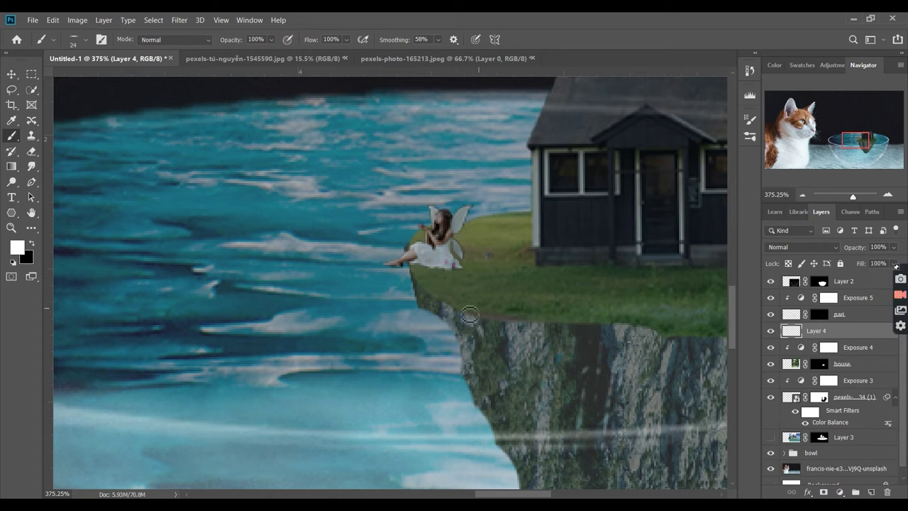
pyautogui.click(33, 246)
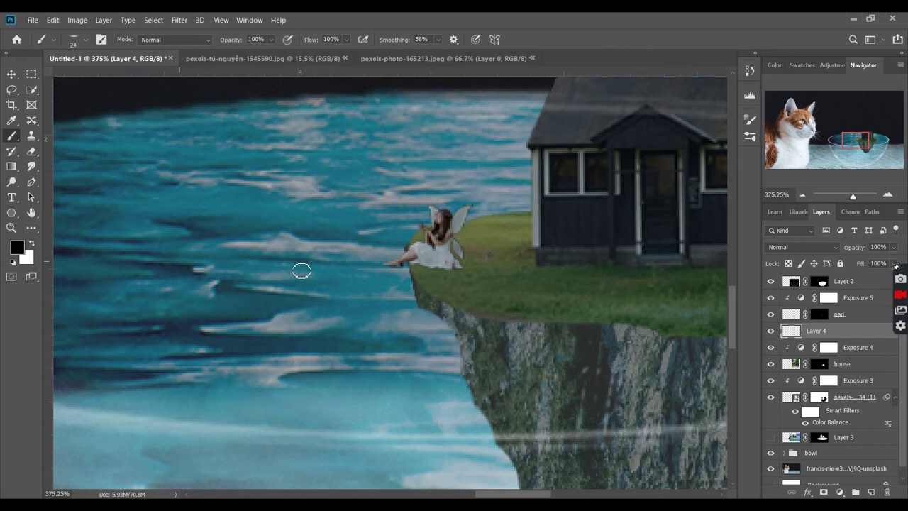
pyautogui.keyDown('alt'); pyautogui.click(533, 272); pyautogui.keyUp('alt')
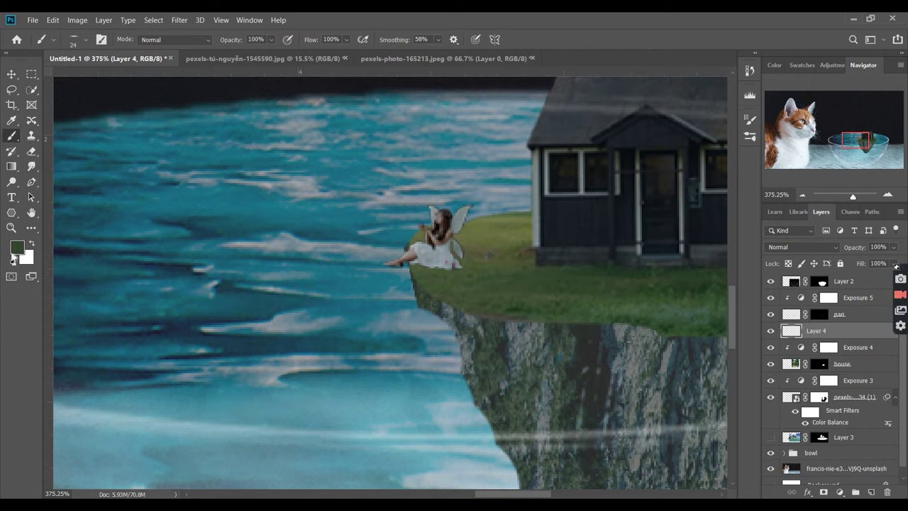
# - Darken the foreground green to #262c24
pyautogui.click(15, 249)
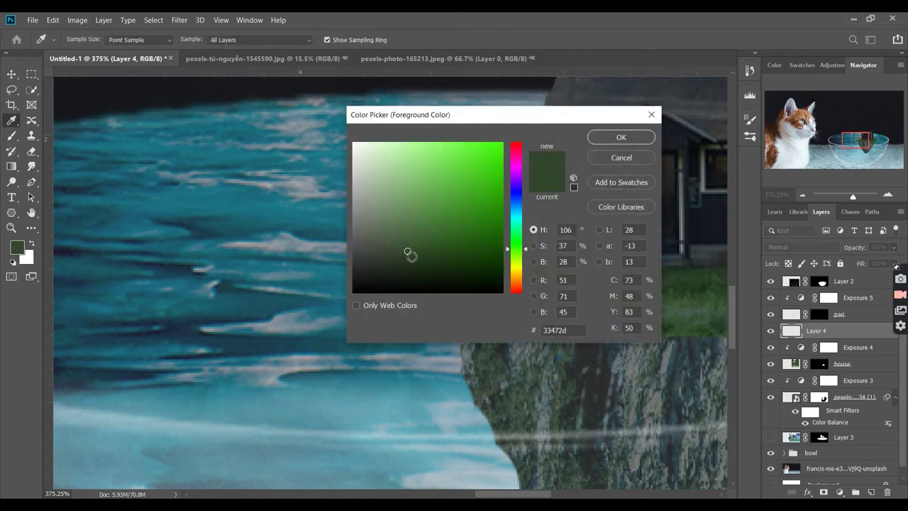
pyautogui.moveTo(410, 255); pyautogui.dragTo(378, 272)
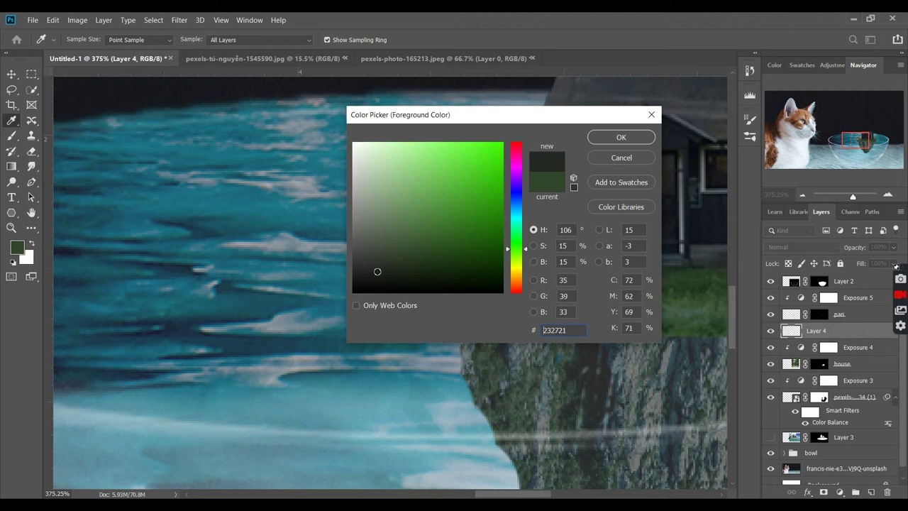
pyautogui.click(645, 140)
# - Paint a dark shadow on the grass beneath the fairy on Layer 4
pyautogui.press('b')
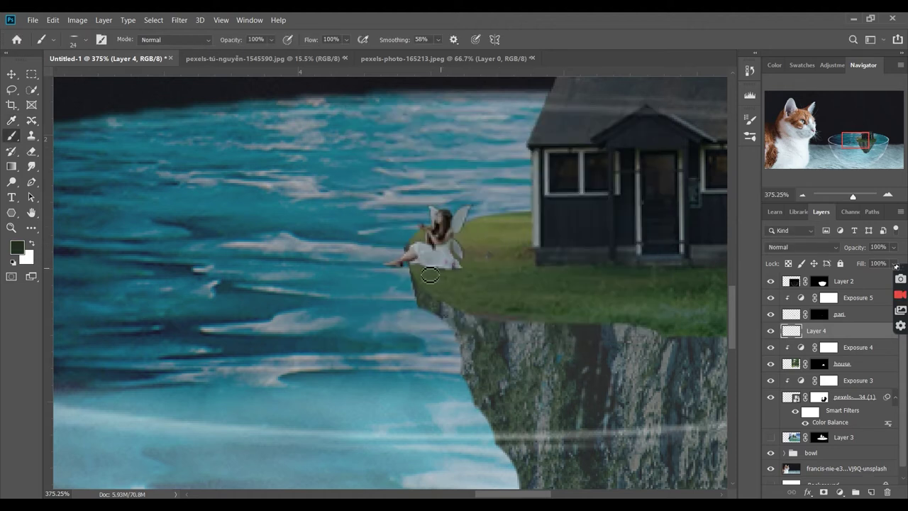
pyautogui.moveTo(391, 264); pyautogui.dragTo(438, 277)
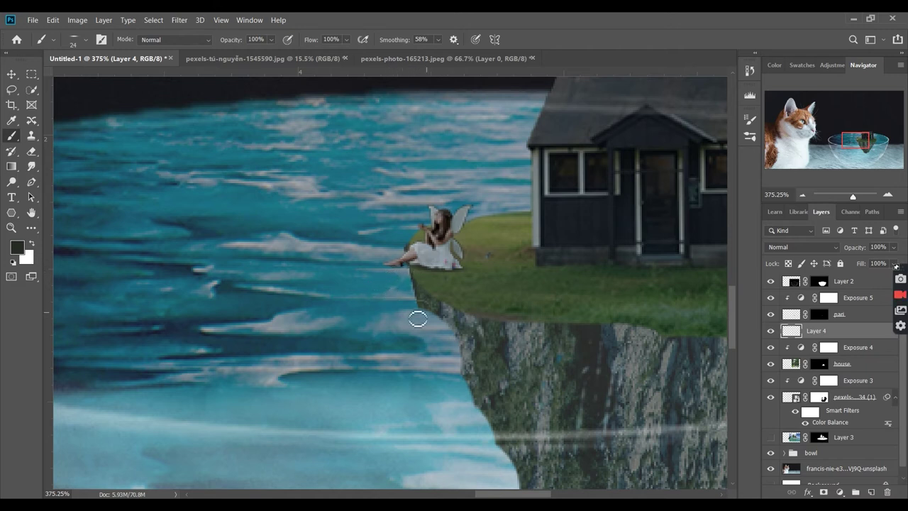
pyautogui.moveTo(426, 274); pyautogui.dragTo(408, 270)
pyautogui.scroll(-3, 462, 370)
pyautogui.scroll(-2, 461, 371)
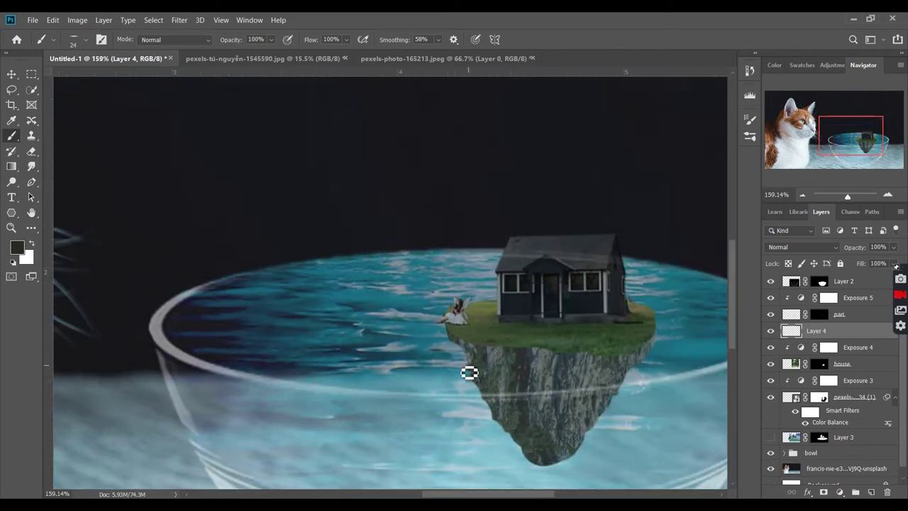
pyautogui.scroll(4, 509, 392)
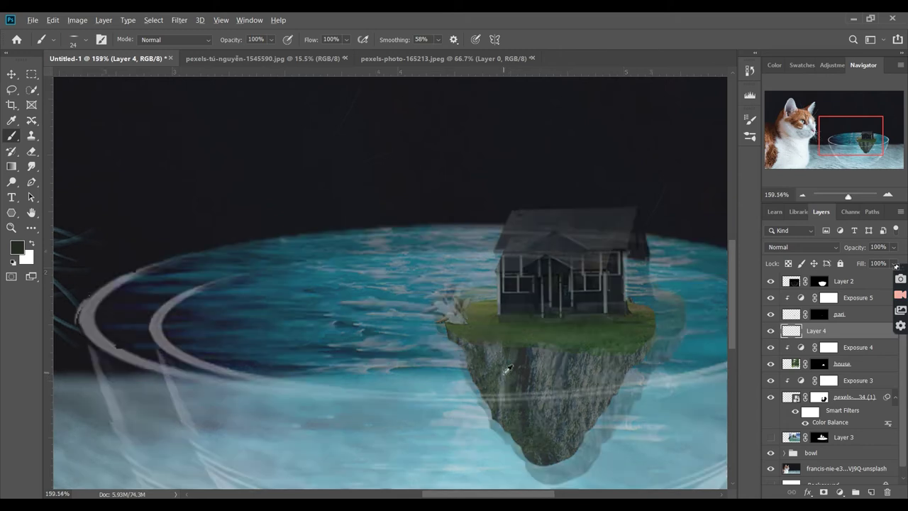
pyautogui.scroll(1, 443, 307)
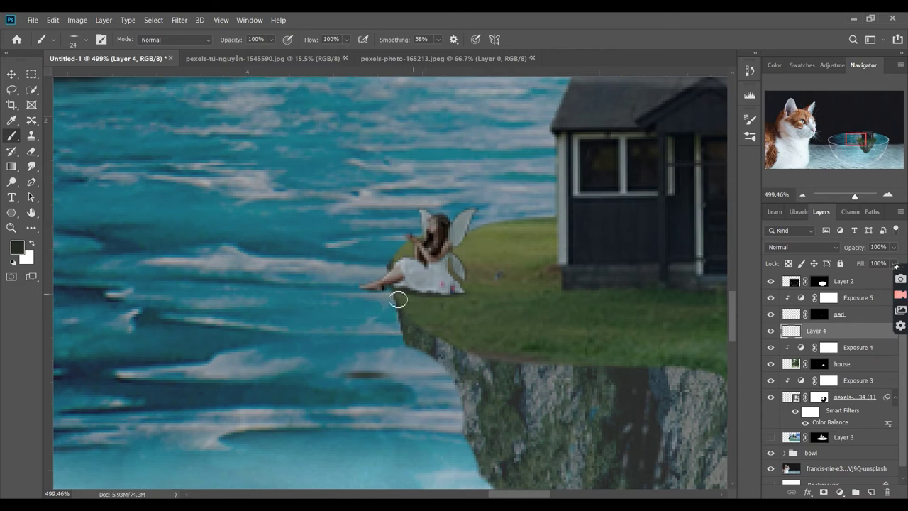
pyautogui.moveTo(447, 300); pyautogui.dragTo(392, 297)
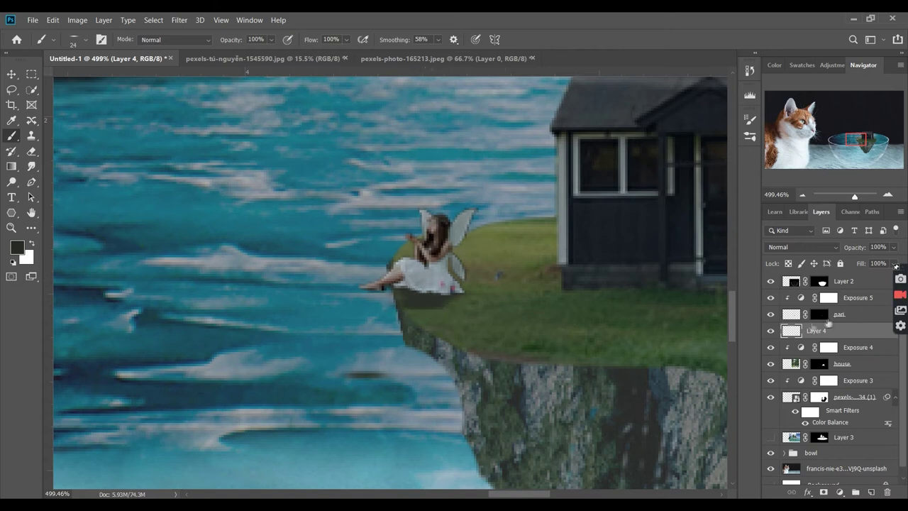
pyautogui.click(831, 246)
# - Set the Layer 4 shadow to Multiply blending at 58% opacity
pyautogui.click(824, 251)
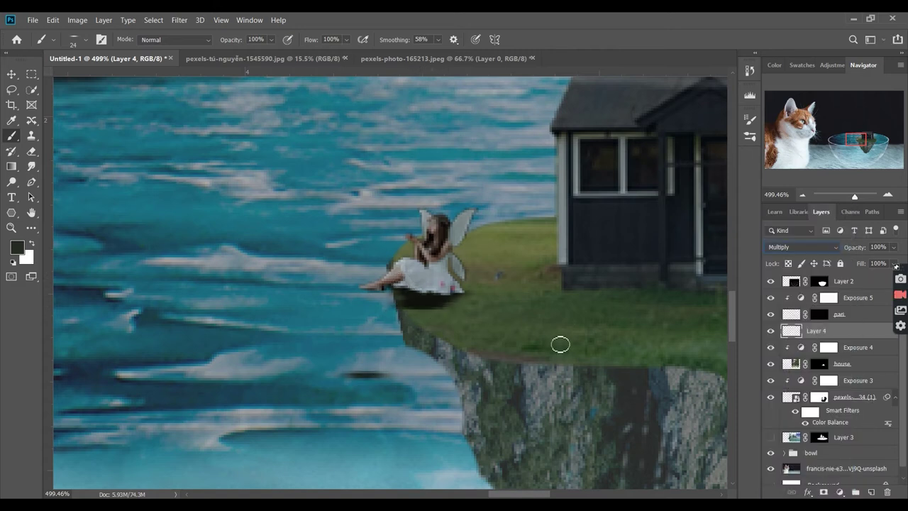
pyautogui.moveTo(861, 251); pyautogui.dragTo(838, 252)
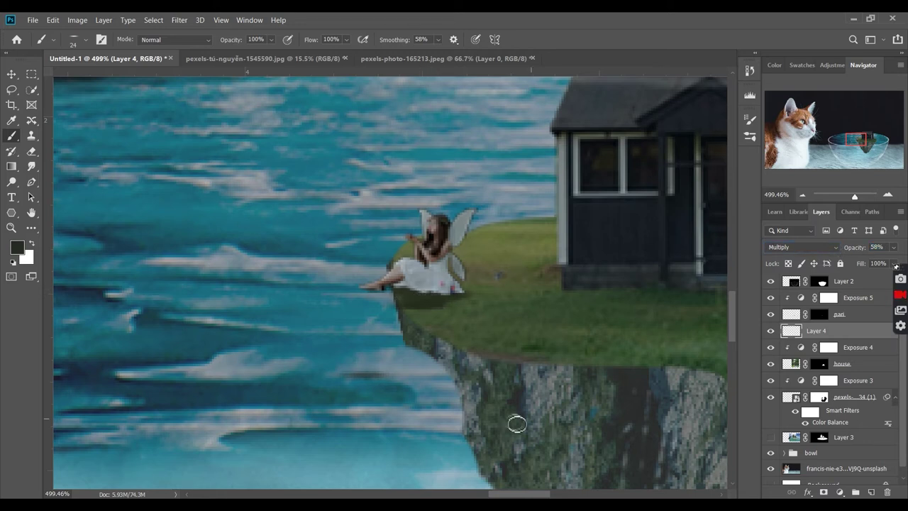
pyautogui.scroll(-3, 540, 380)
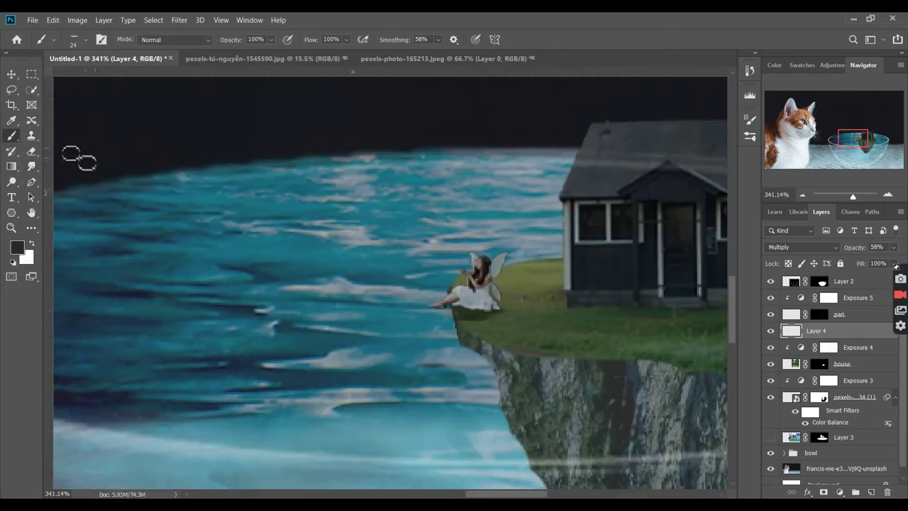
pyautogui.click(31, 151)
pyautogui.scroll(3, 468, 359)
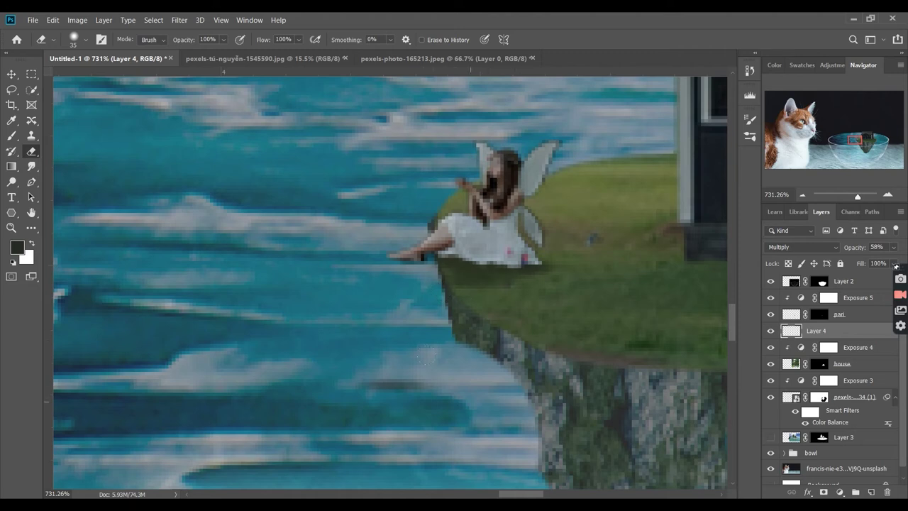
pyautogui.scroll(-10, 492, 294)
pyautogui.press('v')
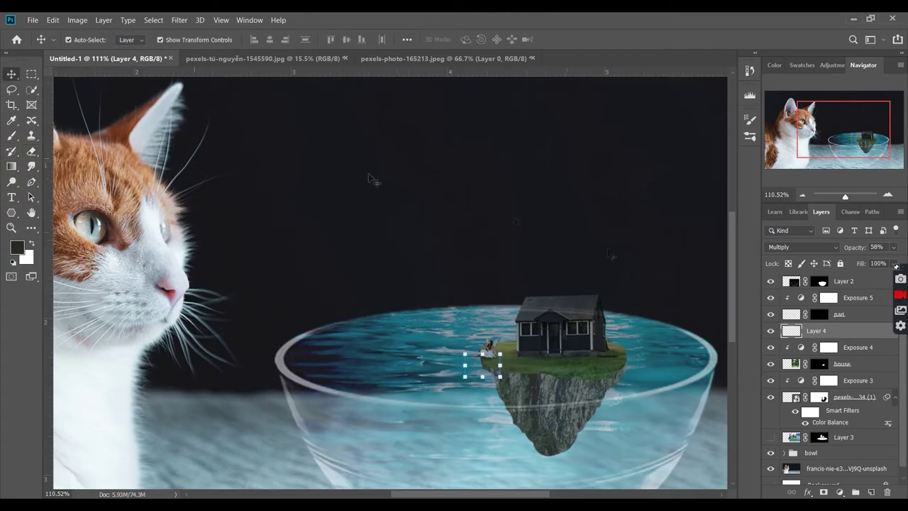
# - Select Layer 4 and add a new empty Layer 5 above it
pyautogui.click(855, 316)
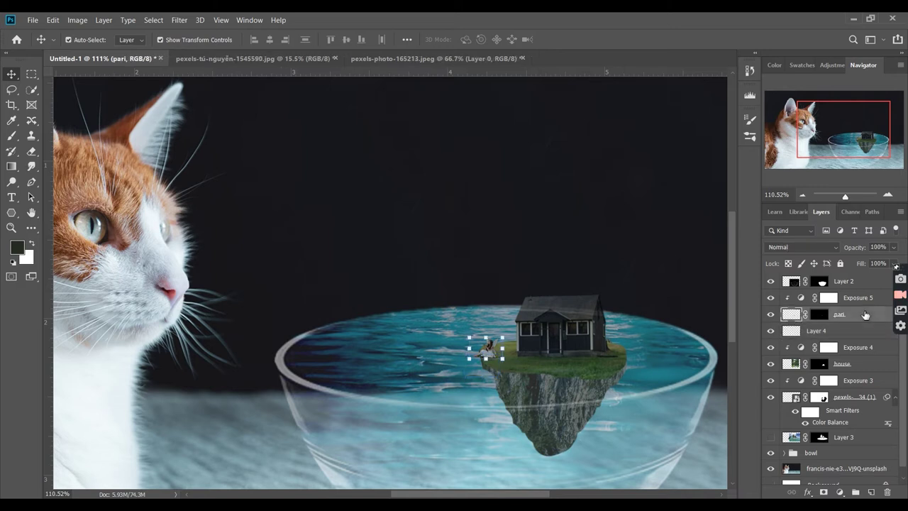
pyautogui.scroll(3, 546, 384)
pyautogui.click(547, 390)
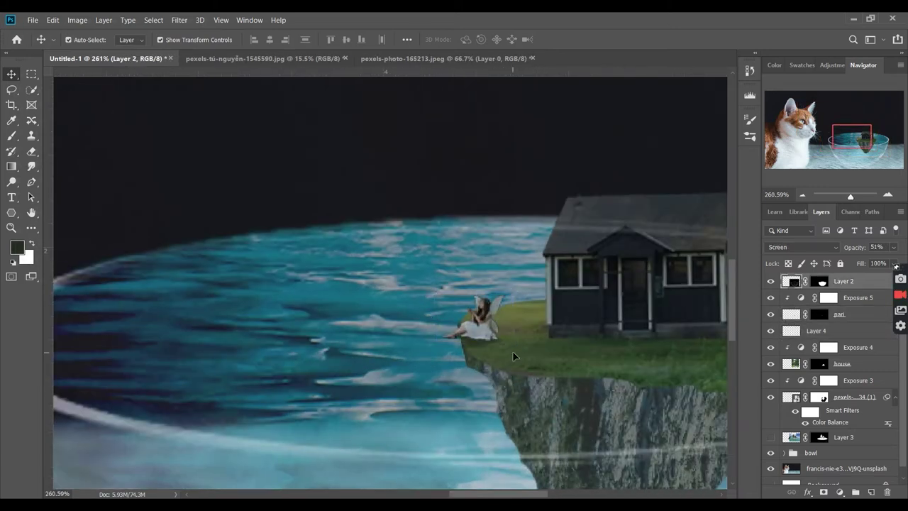
pyautogui.scroll(2, 512, 351)
pyautogui.click(855, 333)
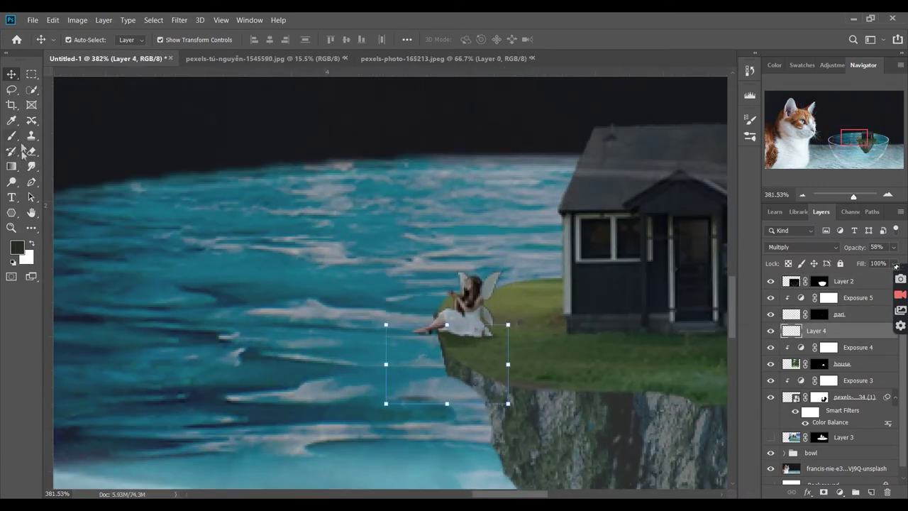
pyautogui.click(872, 492)
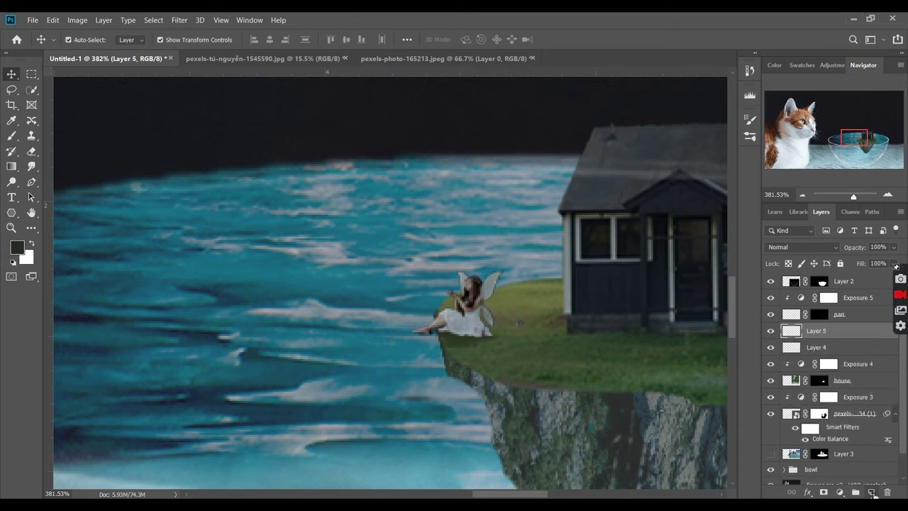
# - Set Layer 5's fairy shadow to Multiply blending at 54% opacity
pyautogui.click(11, 135)
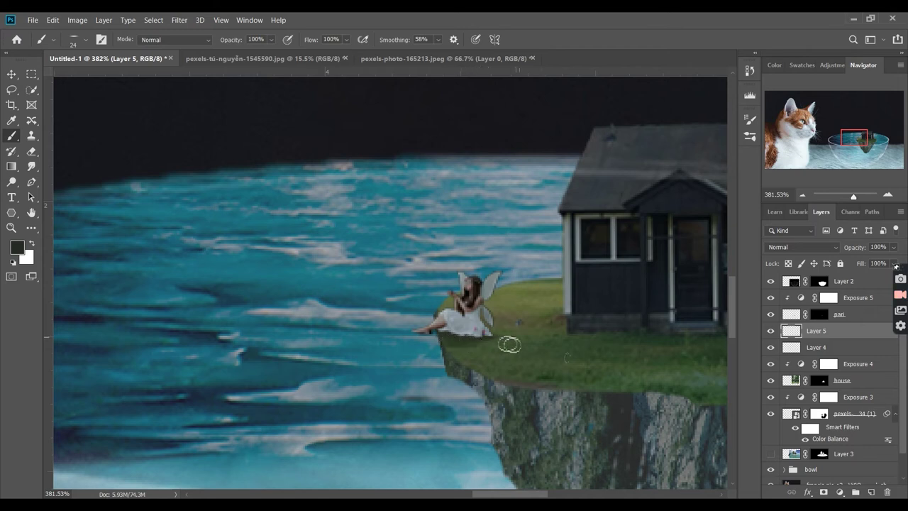
pyautogui.scroll(-1, 618, 344)
pyautogui.scroll(2, 594, 344)
pyautogui.moveTo(594, 345); pyautogui.dragTo(509, 320)
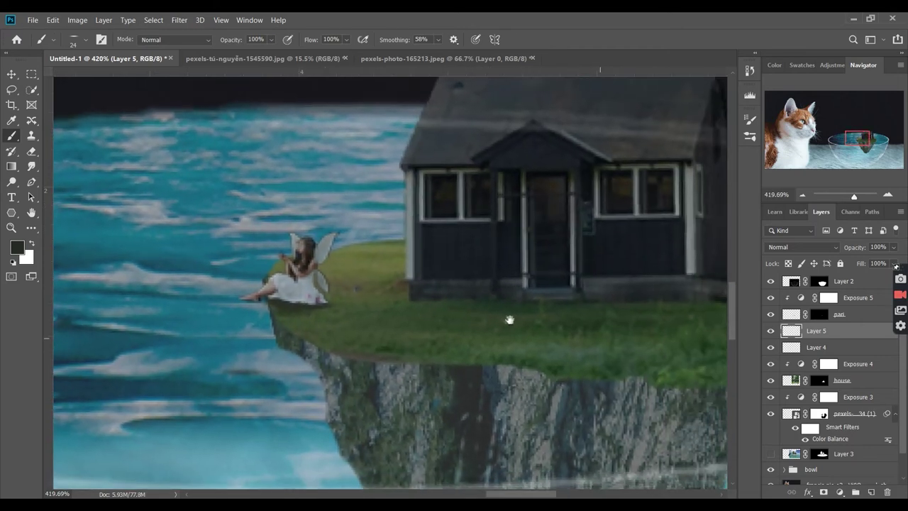
pyautogui.click(826, 247)
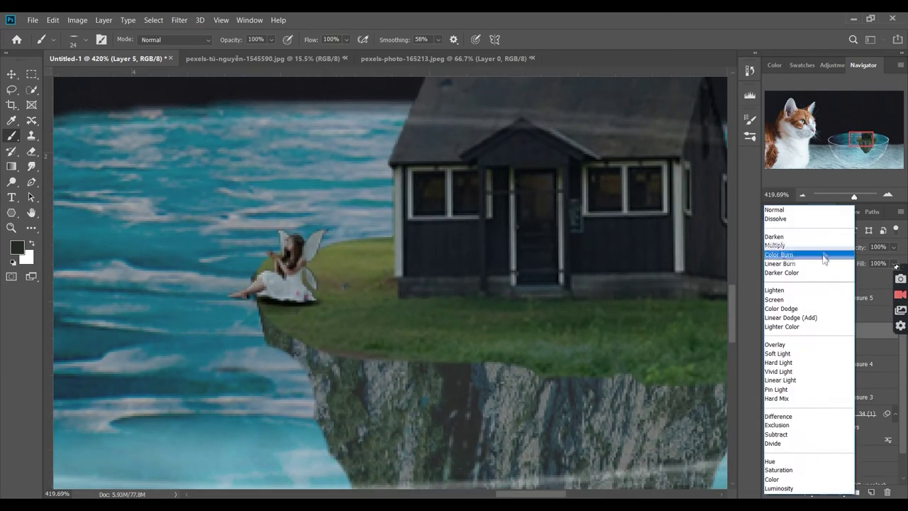
pyautogui.click(825, 258)
pyautogui.moveTo(855, 247); pyautogui.dragTo(846, 254)
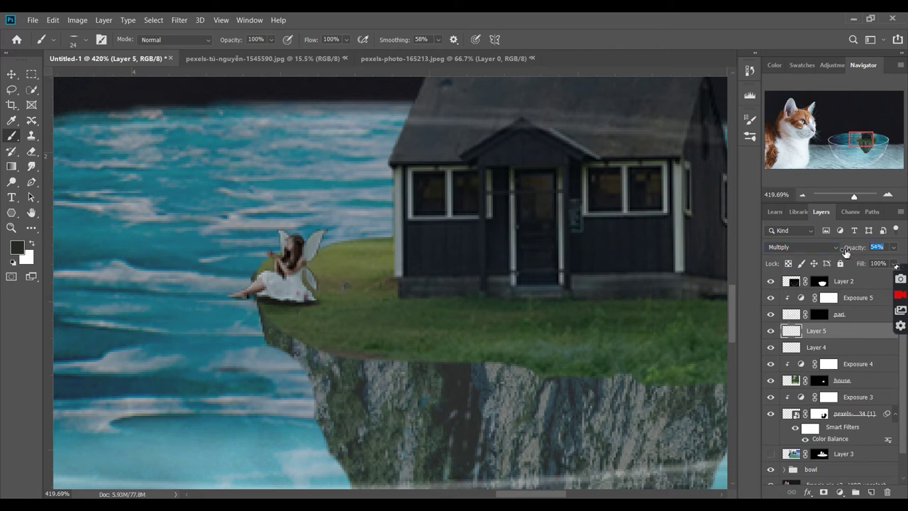
# - Select the fairy layer pari with the Move tool
pyautogui.press('v')
pyautogui.click(705, 370)
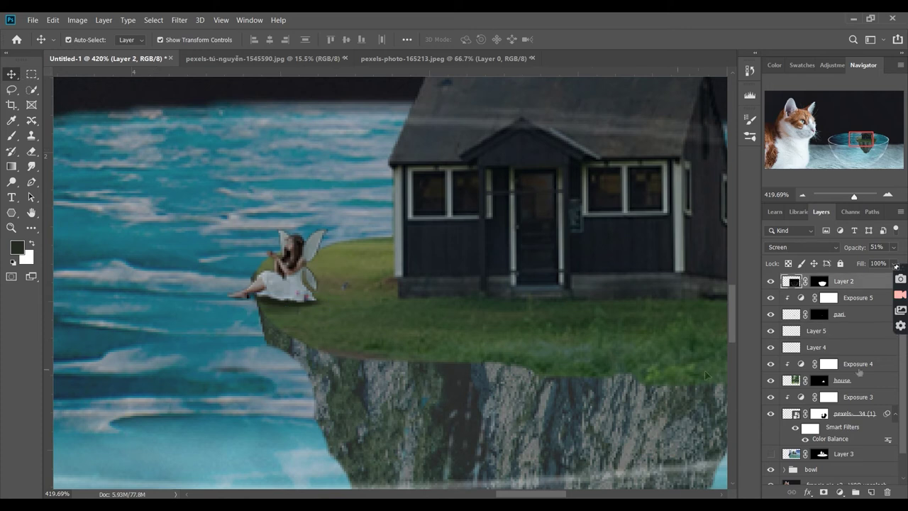
pyautogui.click(858, 318)
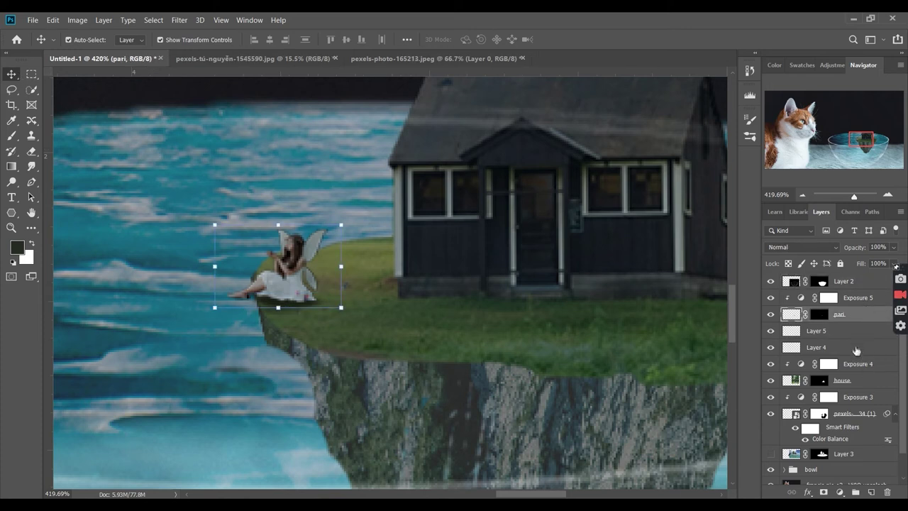
# - Group the fairy and its shadow layers and name the group 'pai'
pyautogui.keyDown('shift'); pyautogui.click(857, 350); pyautogui.keyUp('shift')
pyautogui.hotkey('ctrl', 'g')
pyautogui.doubleClick(814, 296)
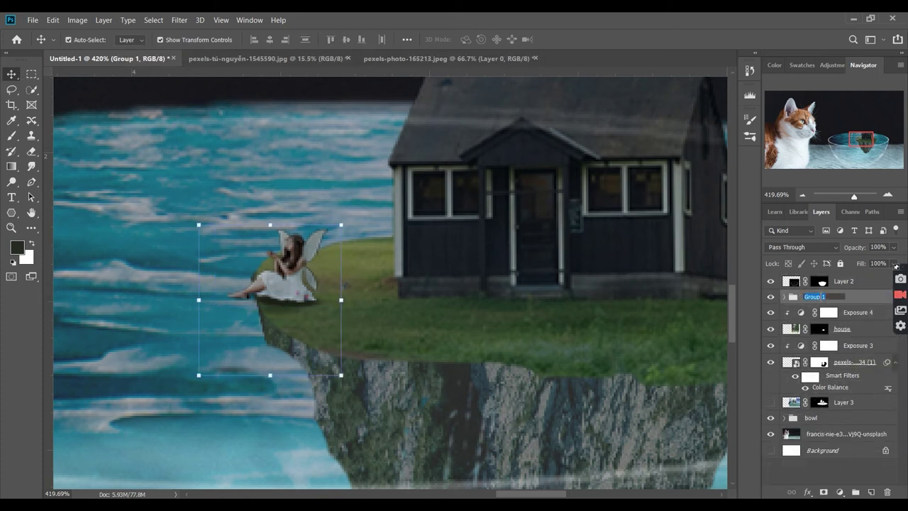
pyautogui.write('pai')
pyautogui.press('Return')
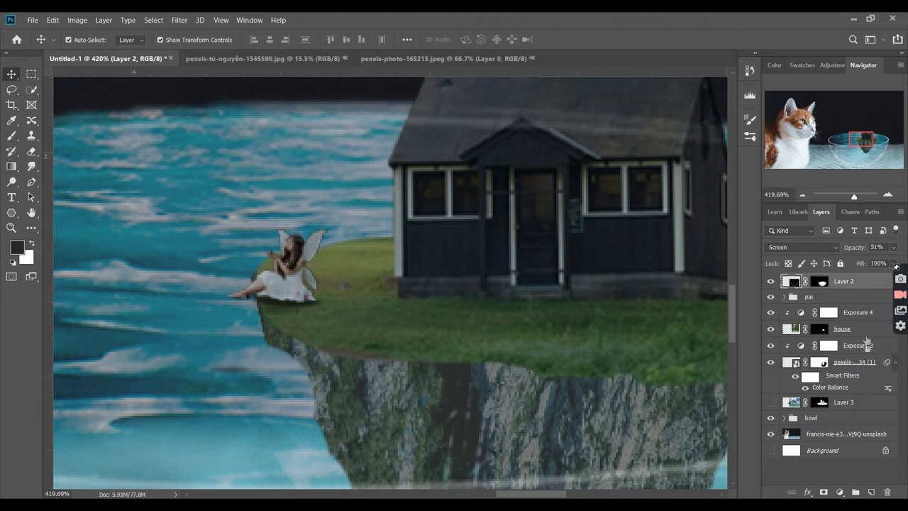
# - Group the house layer and its Exposure 4 as 'house'
pyautogui.click(866, 331)
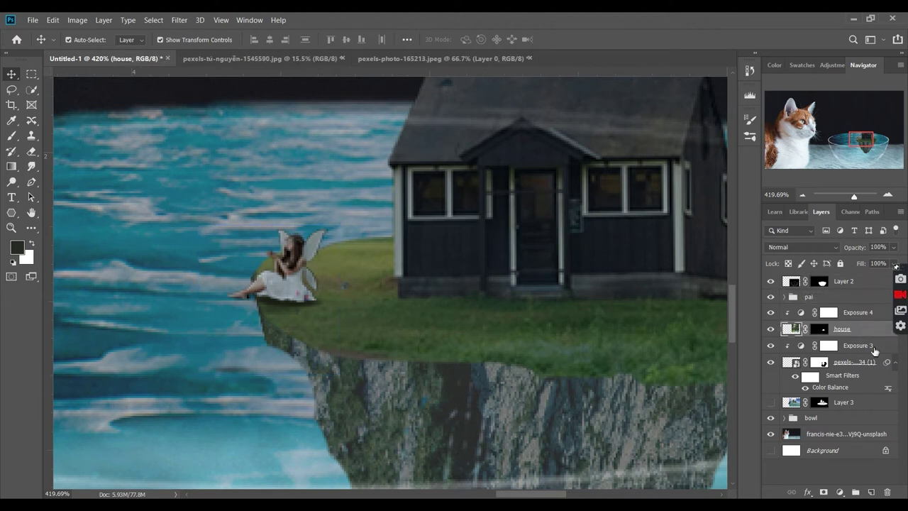
pyautogui.keyDown('shift'); pyautogui.click(871, 315); pyautogui.keyUp('shift')
pyautogui.hotkey('ctrl', 'g')
pyautogui.write('house')
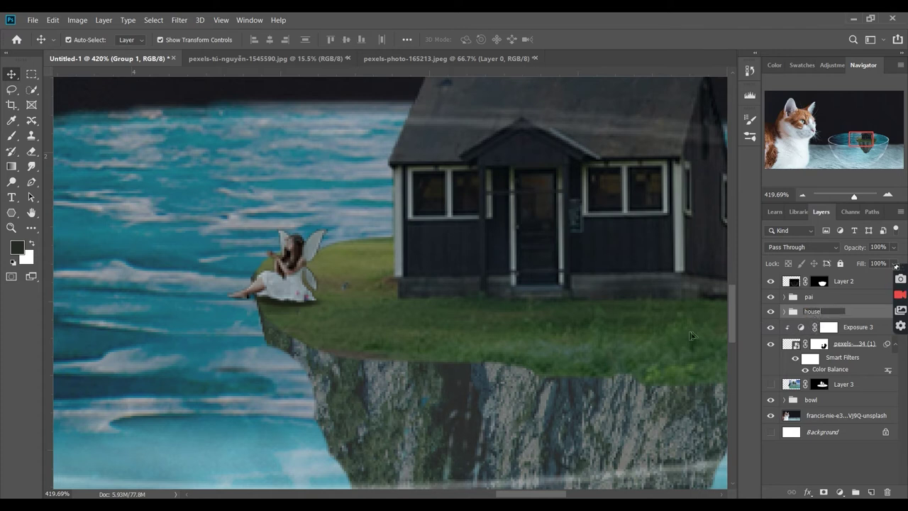
pyautogui.press('Return')
# - Add a new Layer 6 below the house layer inside the house group
pyautogui.click(784, 311)
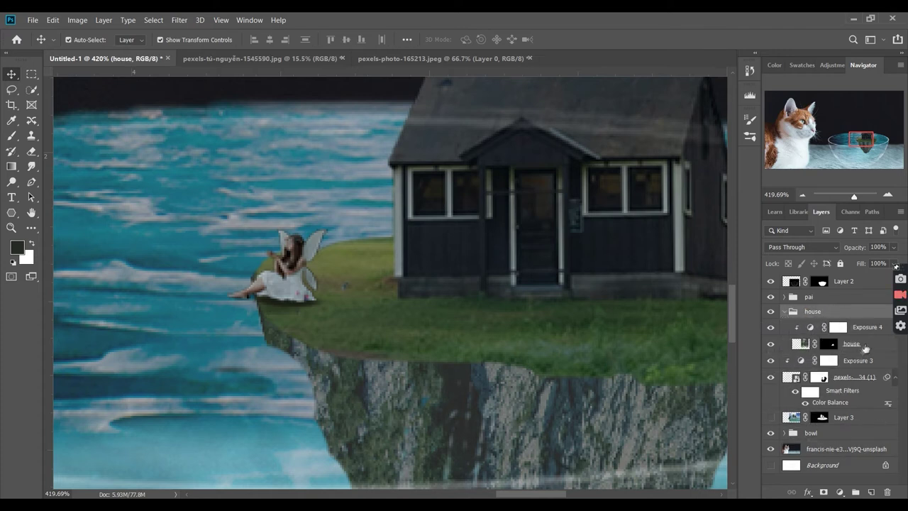
pyautogui.click(852, 343)
pyautogui.click(872, 493)
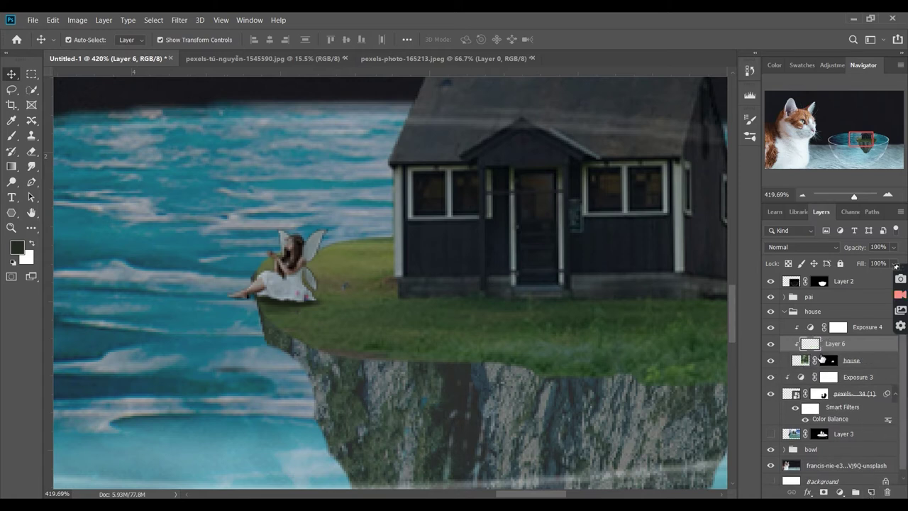
pyautogui.keyDown('alt'); pyautogui.click(845, 352); pyautogui.keyUp('alt')
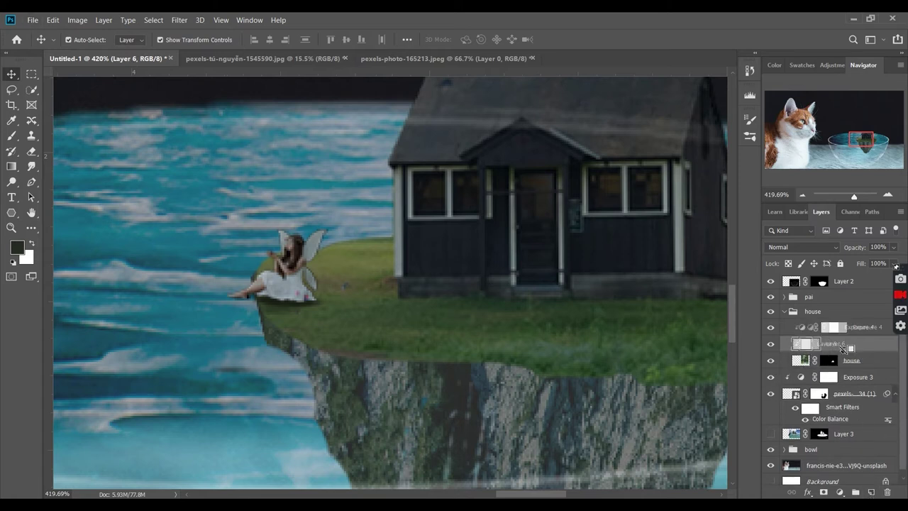
pyautogui.moveTo(858, 378); pyautogui.dragTo(867, 371)
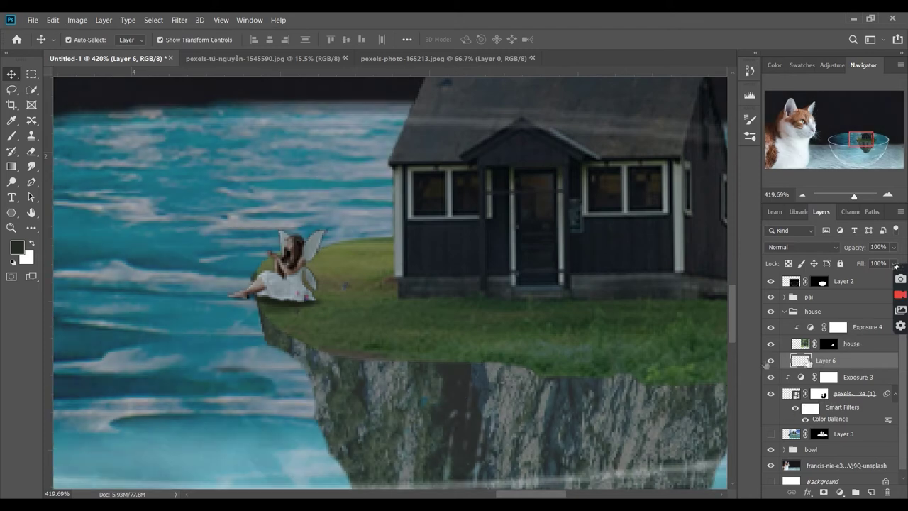
# - Reposition Layer 6 in the house group, just below the house layer
pyautogui.scroll(-5, 502, 328)
pyautogui.scroll(-1, 501, 327)
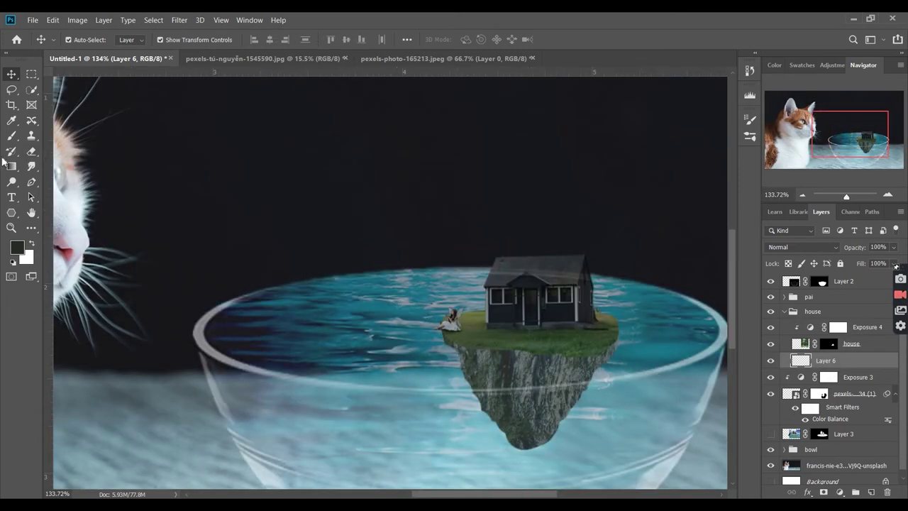
pyautogui.press('b')
pyautogui.scroll(5, 510, 345)
pyautogui.scroll(1, 510, 345)
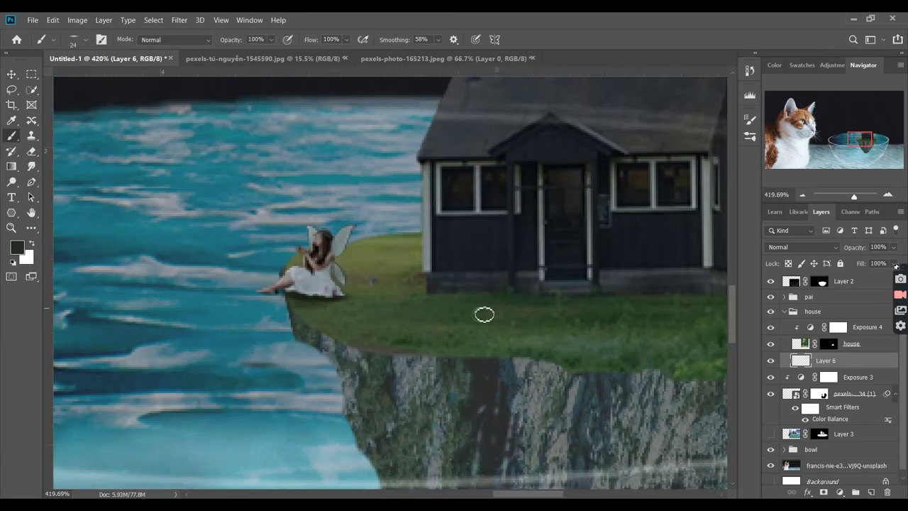
pyautogui.scroll(2, 421, 304)
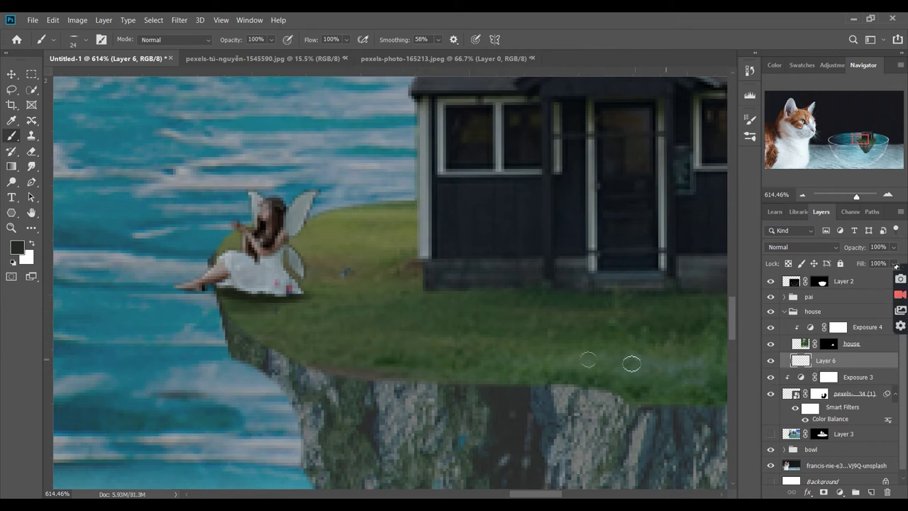
pyautogui.scroll(-3, 421, 334)
pyautogui.scroll(-3, 444, 328)
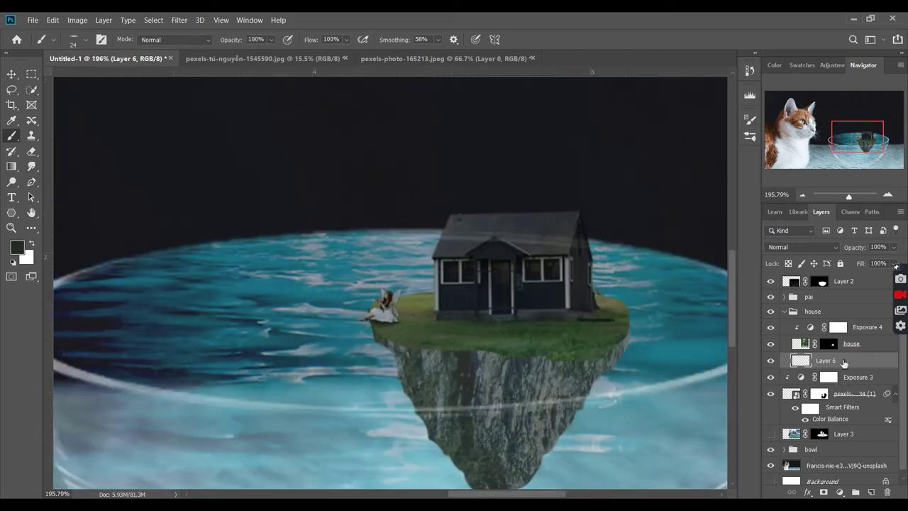
pyautogui.click(871, 346)
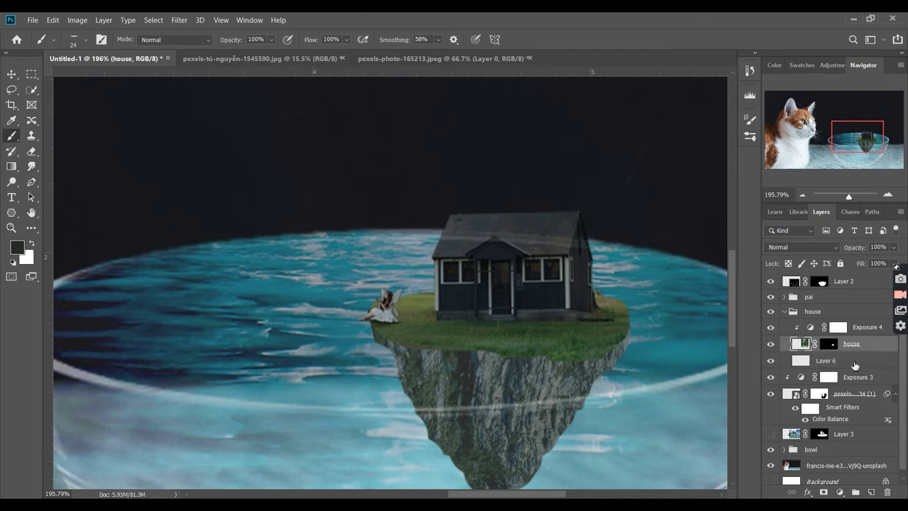
pyautogui.moveTo(855, 365); pyautogui.dragTo(858, 324)
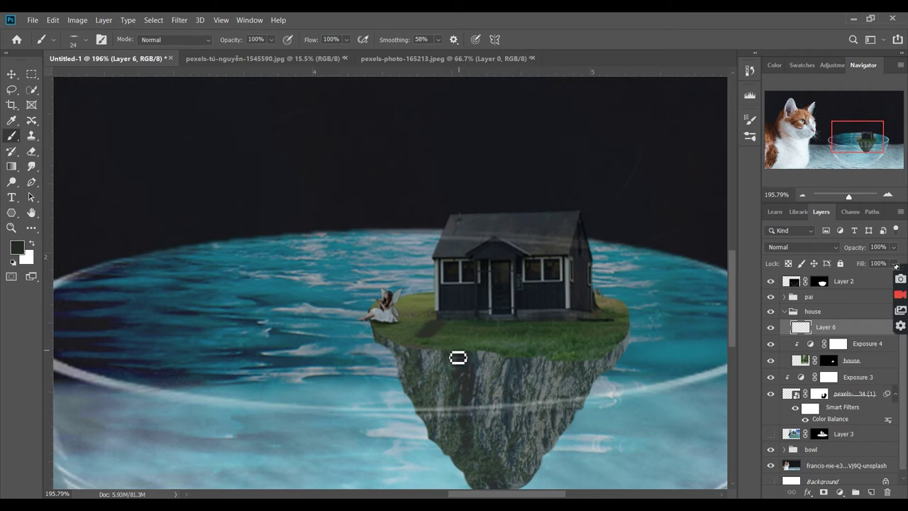
pyautogui.scroll(1, 461, 345)
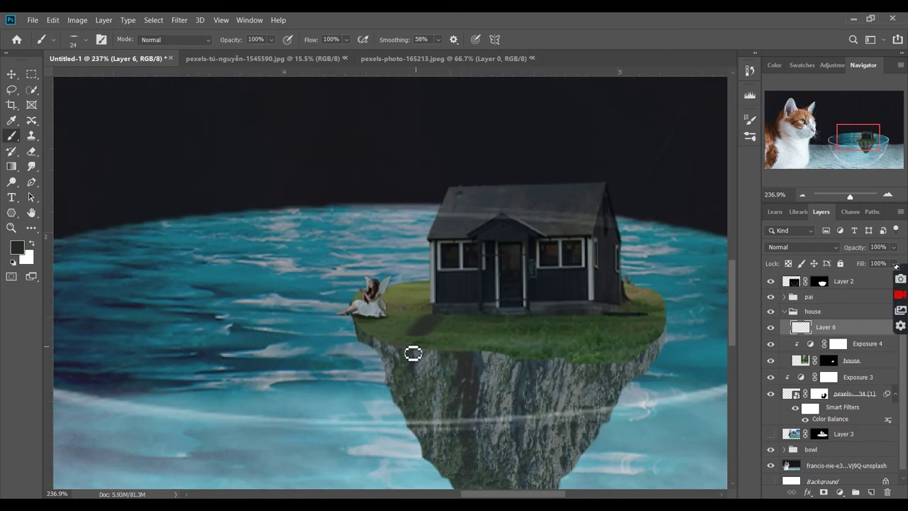
pyautogui.hotkey('ctrl', '[')
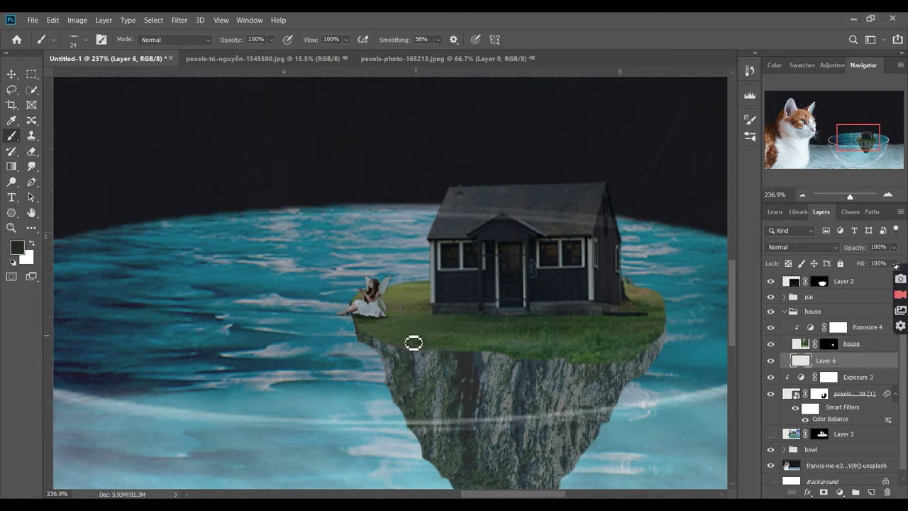
# - With a size 48 brush, paint a black shadow on the grass under the house
pyautogui.moveTo(427, 332); pyautogui.dragTo(443, 332)
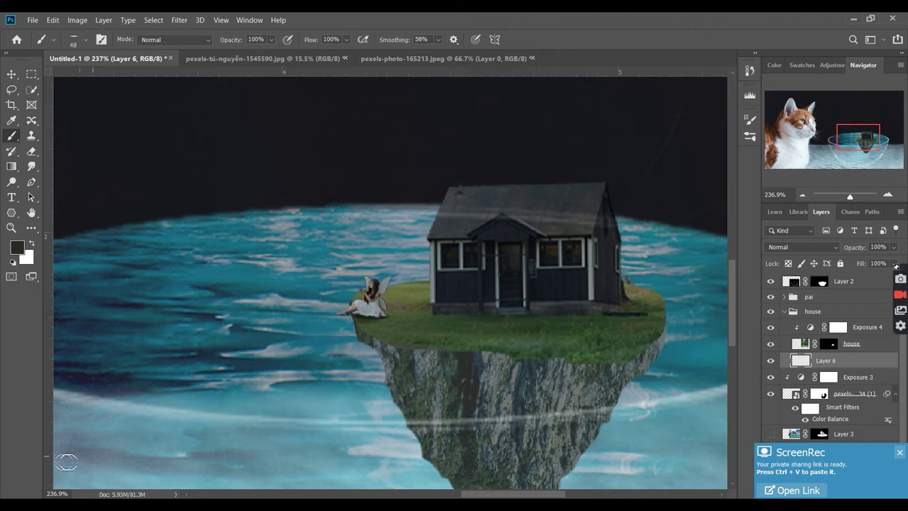
pyautogui.moveTo(867, 366); pyautogui.dragTo(867, 323)
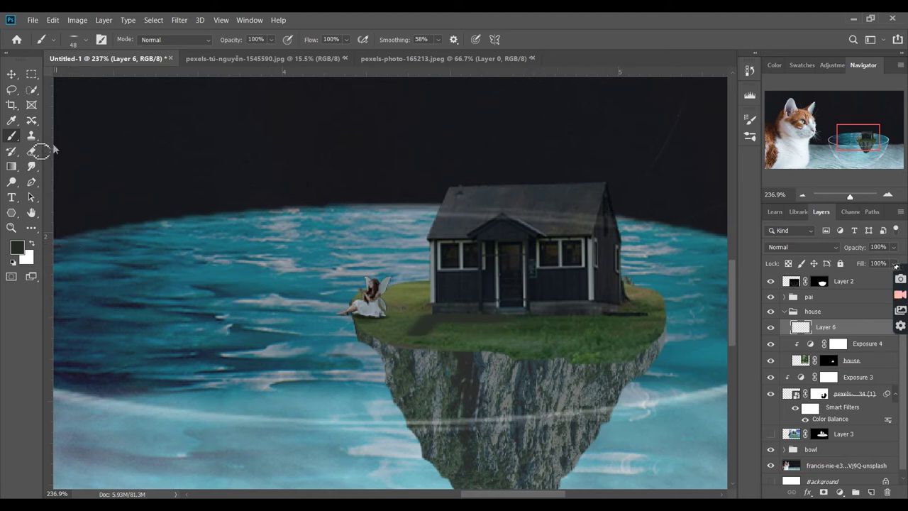
pyautogui.click(31, 152)
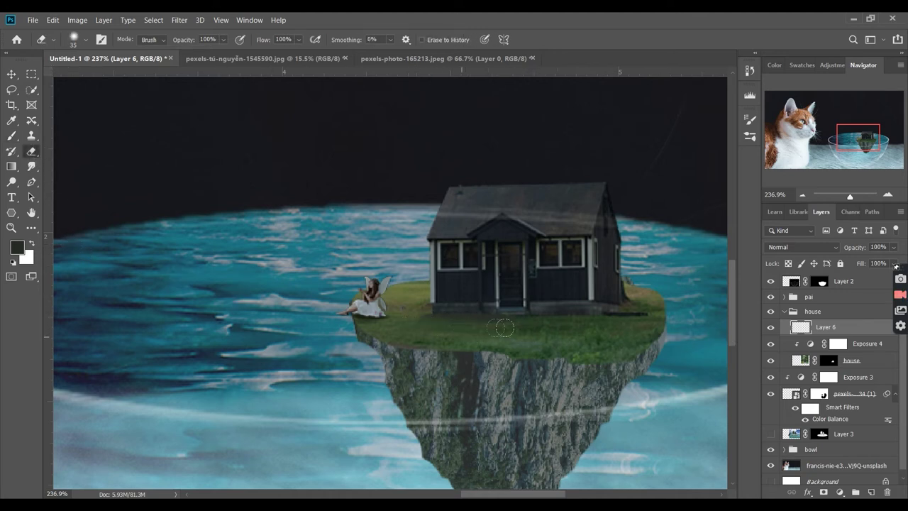
pyautogui.press('b')
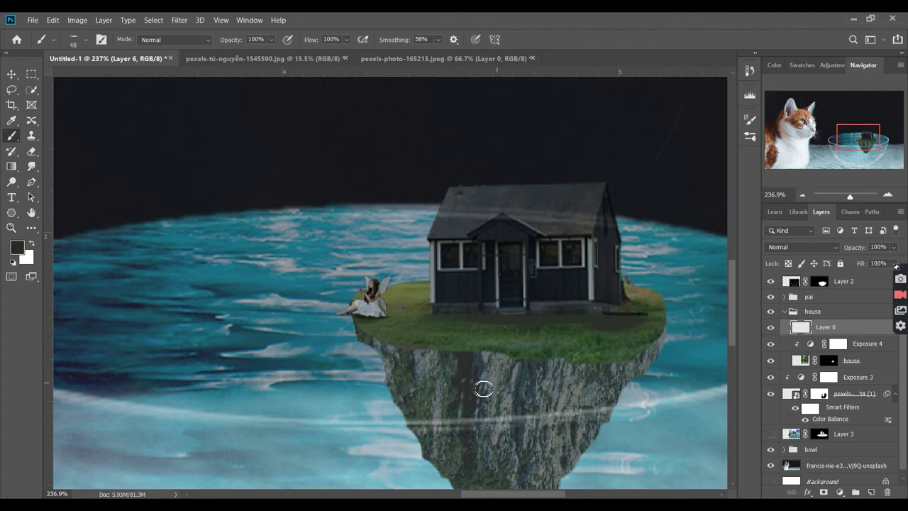
pyautogui.moveTo(596, 328); pyautogui.dragTo(402, 332)
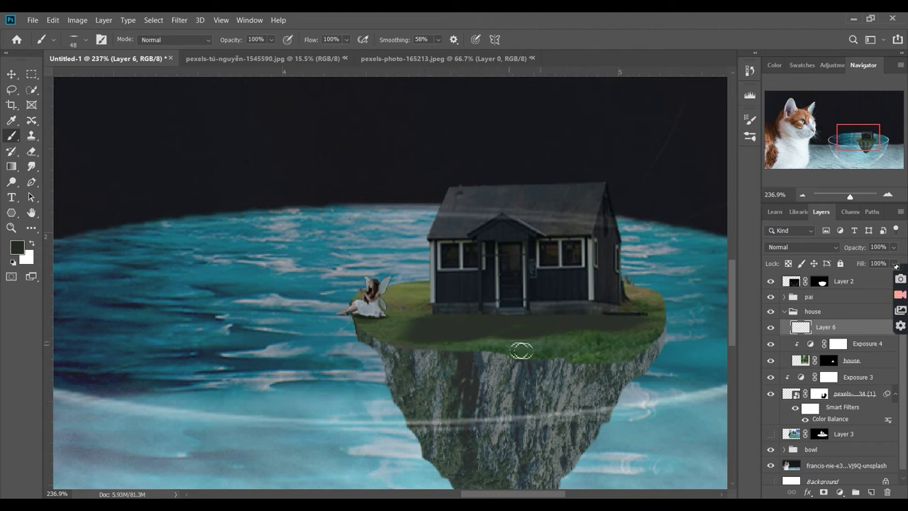
pyautogui.moveTo(507, 340)
pyautogui.mouseDown()
pyautogui.moveTo(446, 347)
pyautogui.moveTo(573, 328)
pyautogui.moveTo(517, 345)
pyautogui.moveTo(588, 338)
pyautogui.moveTo(456, 361)
pyautogui.moveTo(476, 348)
pyautogui.moveTo(414, 352)
pyautogui.mouseUp()
# - Set the shadow Layer 6 to Multiply blend mode at 20% opacity
pyautogui.click(11, 74)
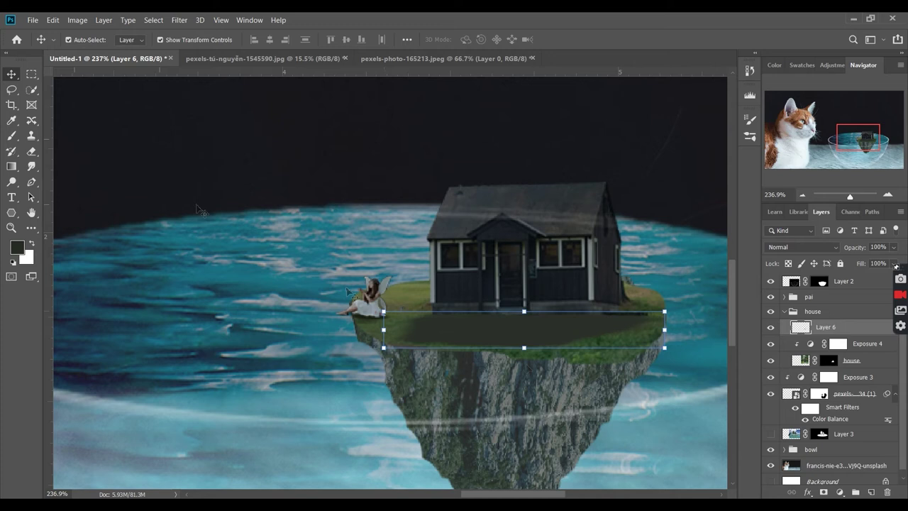
pyautogui.click(817, 255)
pyautogui.click(816, 250)
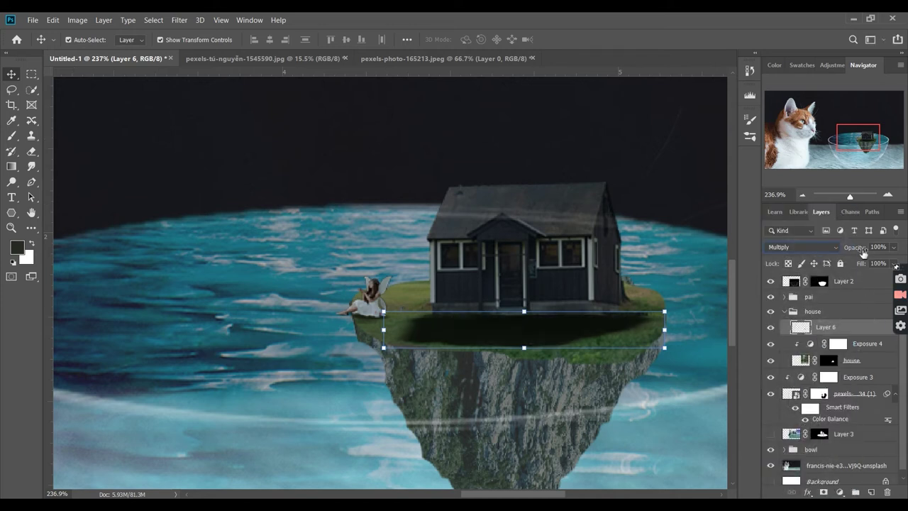
pyautogui.moveTo(863, 254)
pyautogui.mouseDown()
pyautogui.moveTo(819, 259)
pyautogui.moveTo(856, 252)
pyautogui.mouseUp()
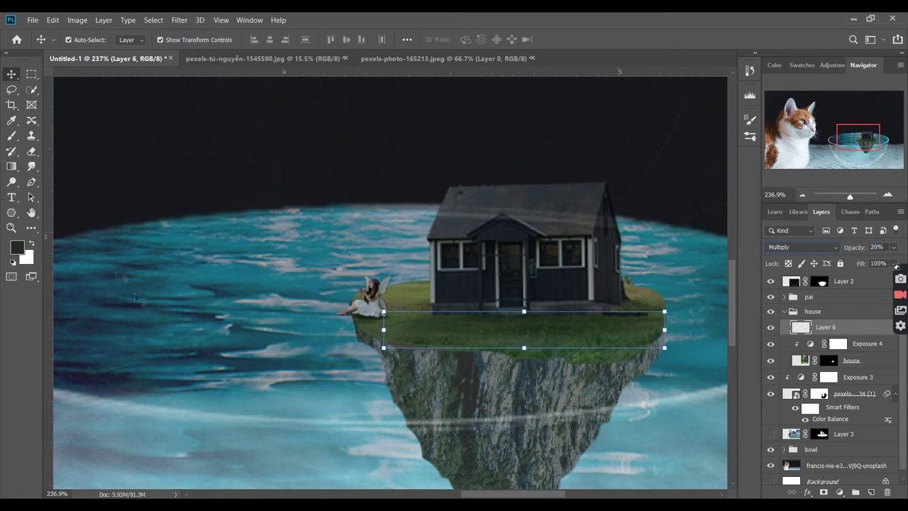
pyautogui.click(179, 316)
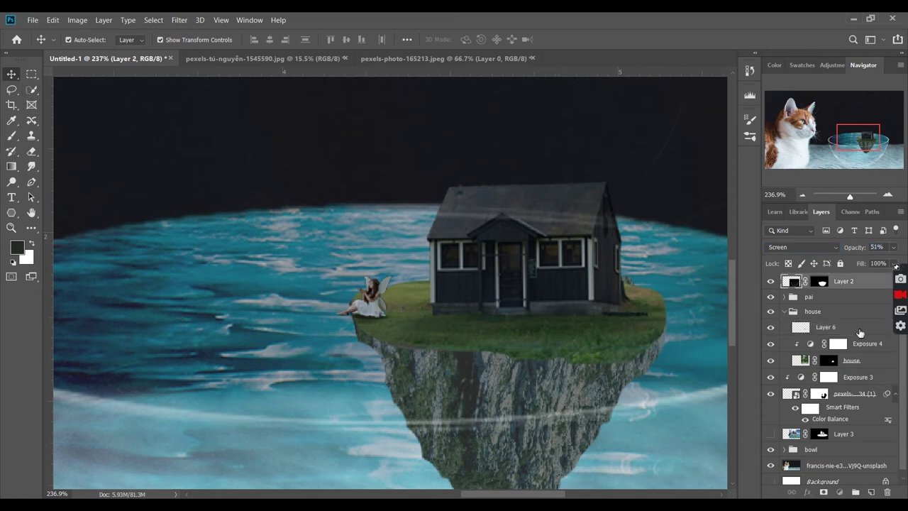
pyautogui.click(860, 329)
# - Clean up the shadow's edges with a small eraser around the house
pyautogui.press('e')
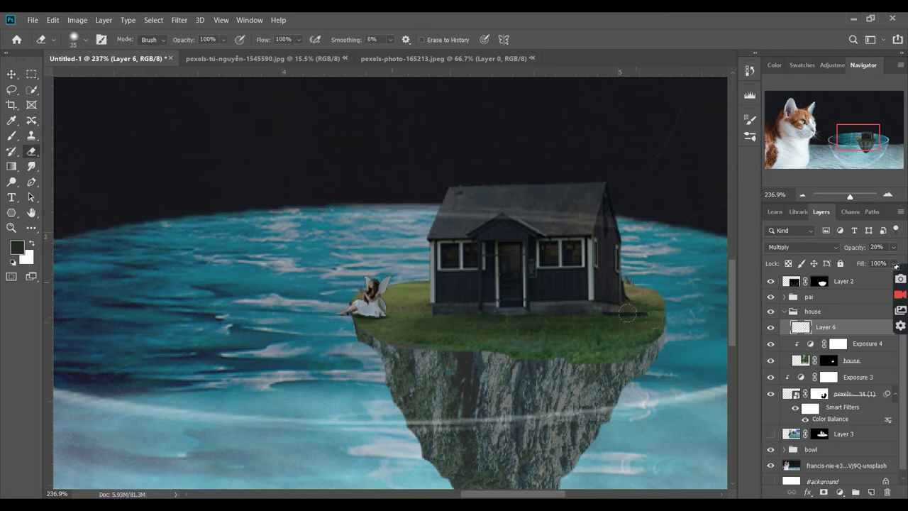
pyautogui.scroll(4, 489, 314)
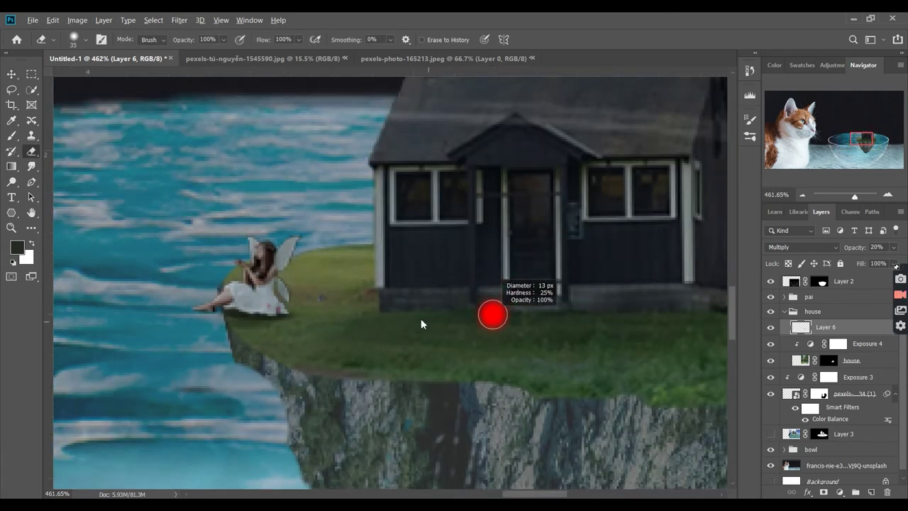
pyautogui.moveTo(492, 314); pyautogui.dragTo(498, 314)
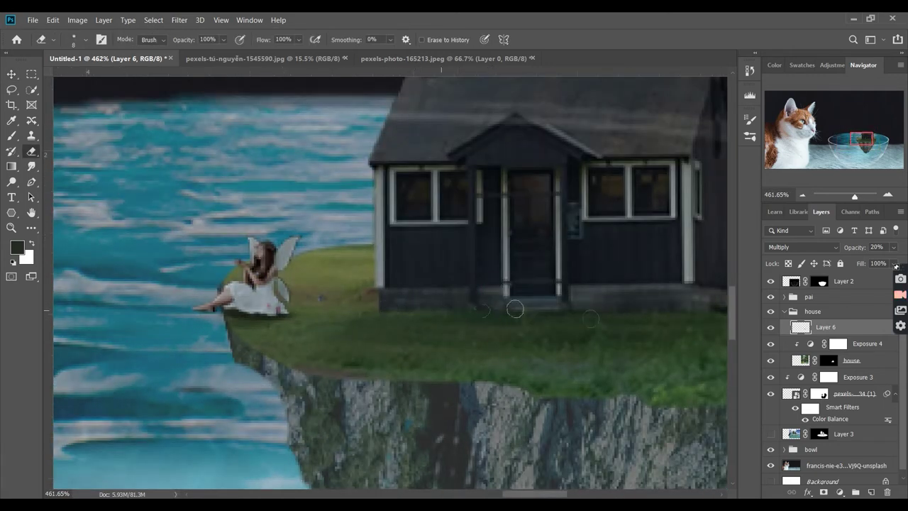
pyautogui.scroll(-4, 660, 329)
pyautogui.moveTo(659, 328); pyautogui.dragTo(527, 315)
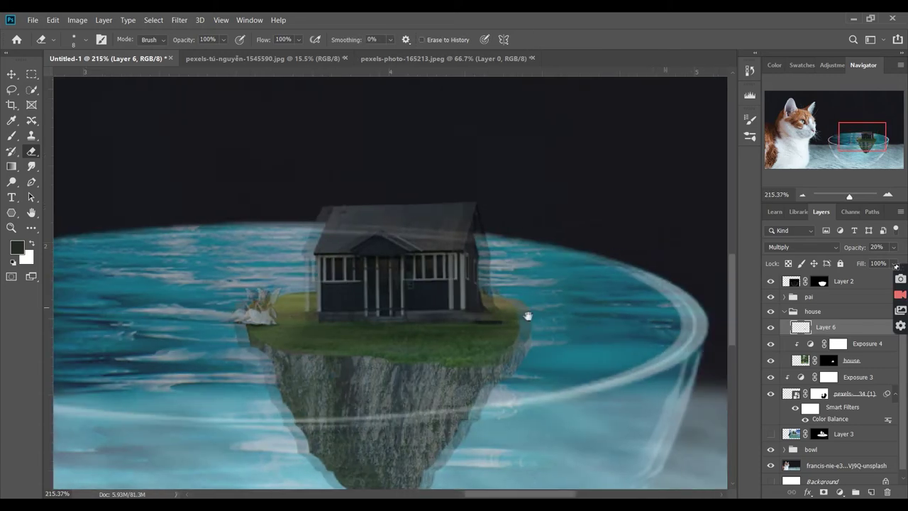
pyautogui.scroll(2, 379, 325)
pyautogui.moveTo(356, 328); pyautogui.dragTo(433, 332)
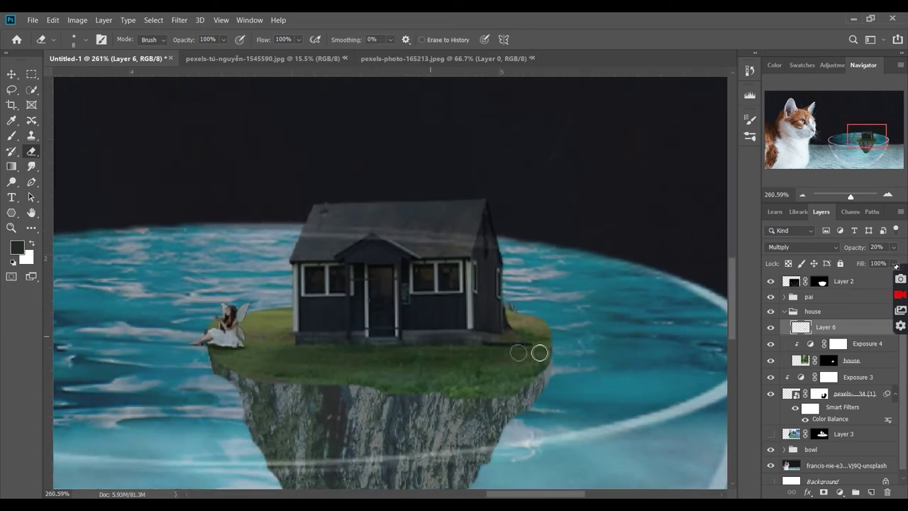
pyautogui.scroll(-3, 509, 345)
pyautogui.scroll(-3, 584, 391)
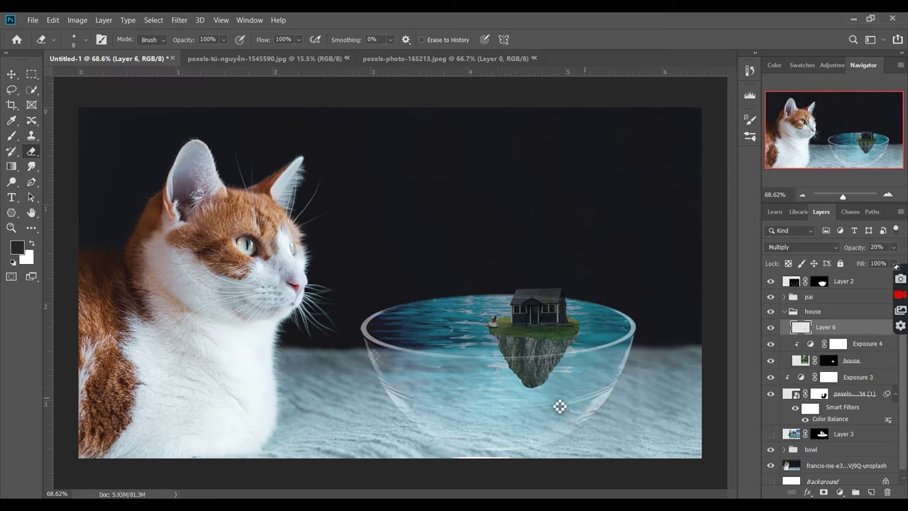
# - Return to the Move tool, centre the island, and select the house layer
pyautogui.click(12, 74)
pyautogui.click(713, 334)
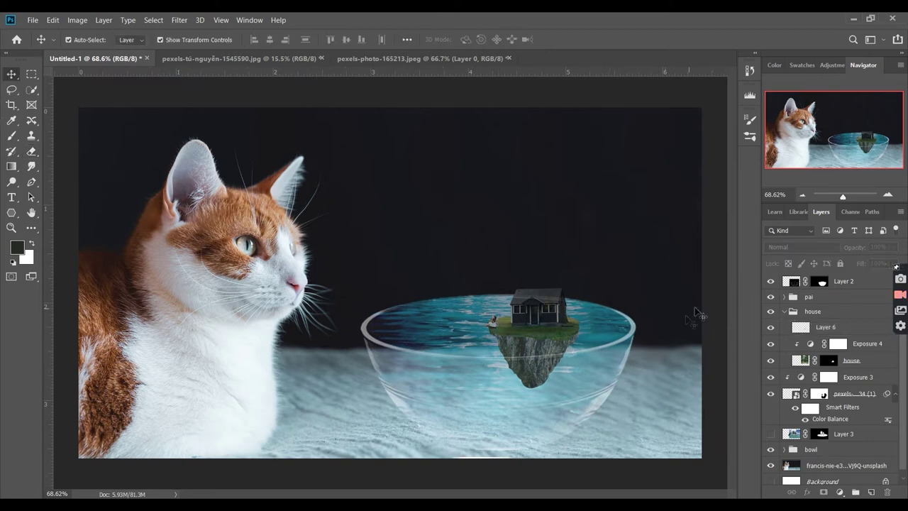
pyautogui.scroll(1, 510, 350)
pyautogui.scroll(3, 517, 347)
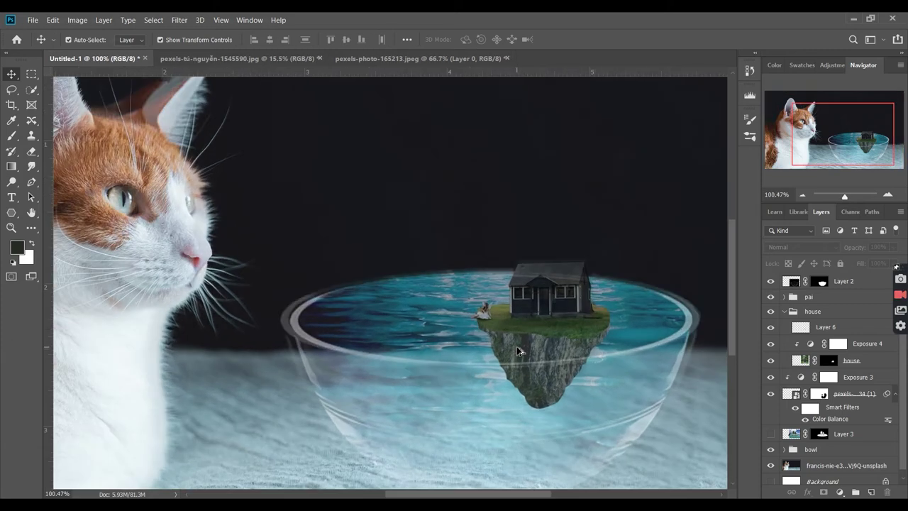
pyautogui.scroll(3, 516, 350)
pyautogui.scroll(4, 578, 356)
pyautogui.moveTo(605, 380); pyautogui.dragTo(556, 369)
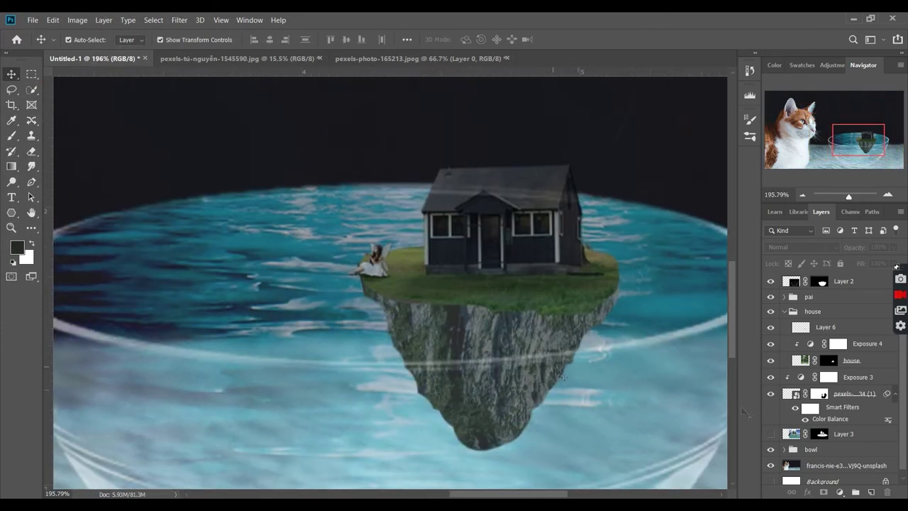
pyautogui.click(875, 362)
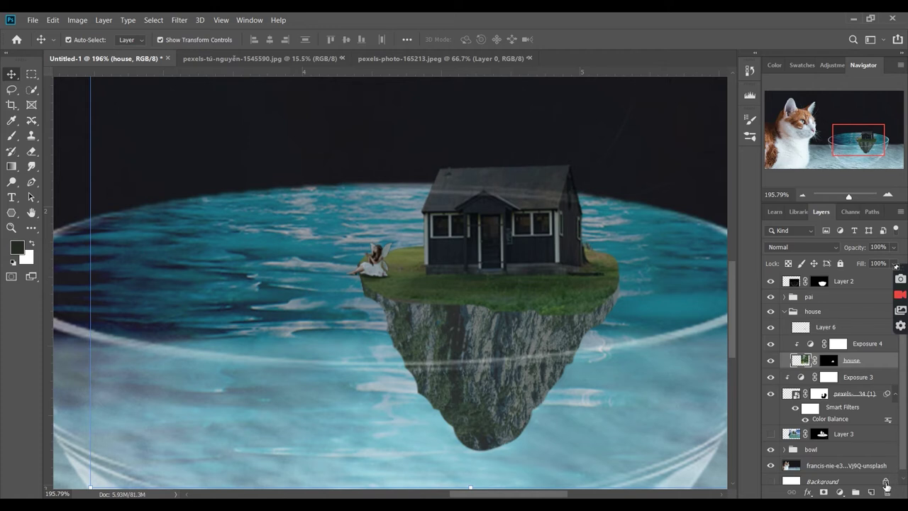
# - Collapse the house group and add an empty Layer 7 above Exposure 3
pyautogui.click(785, 311)
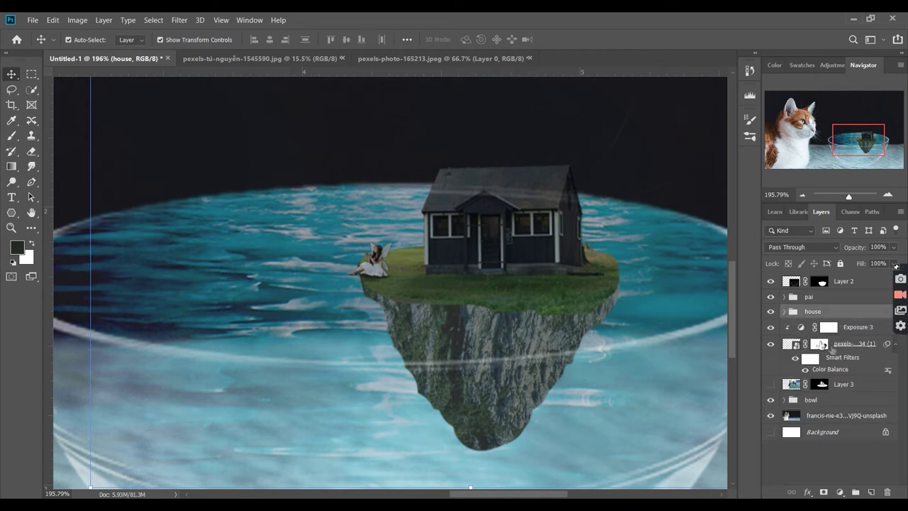
pyautogui.click(861, 328)
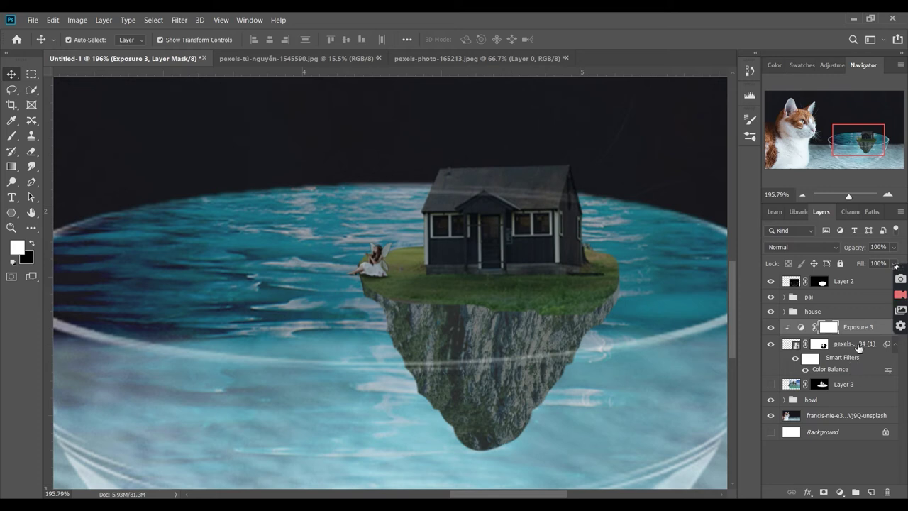
pyautogui.click(860, 347)
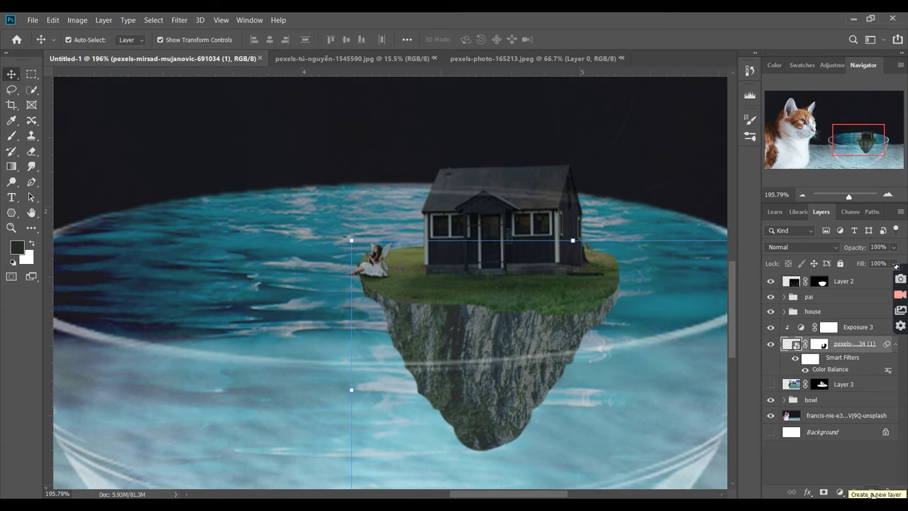
pyautogui.click(855, 332)
pyautogui.click(872, 492)
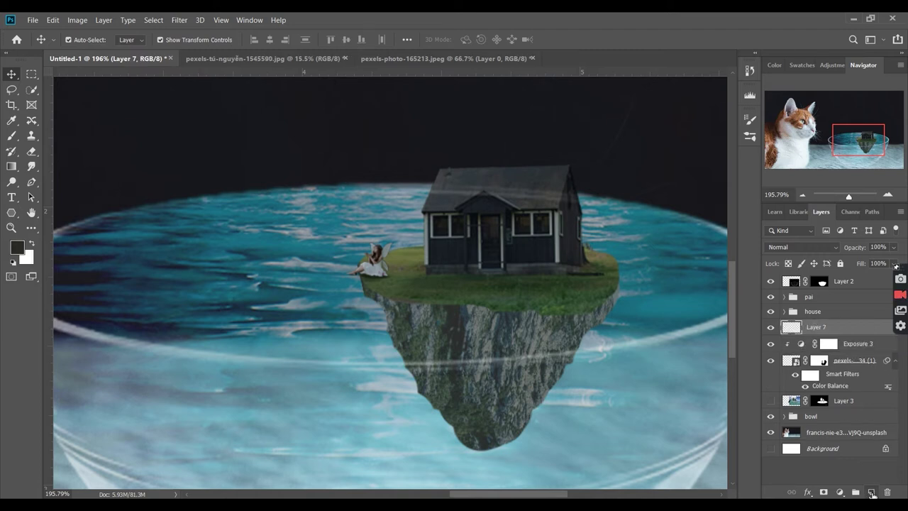
pyautogui.click(829, 343)
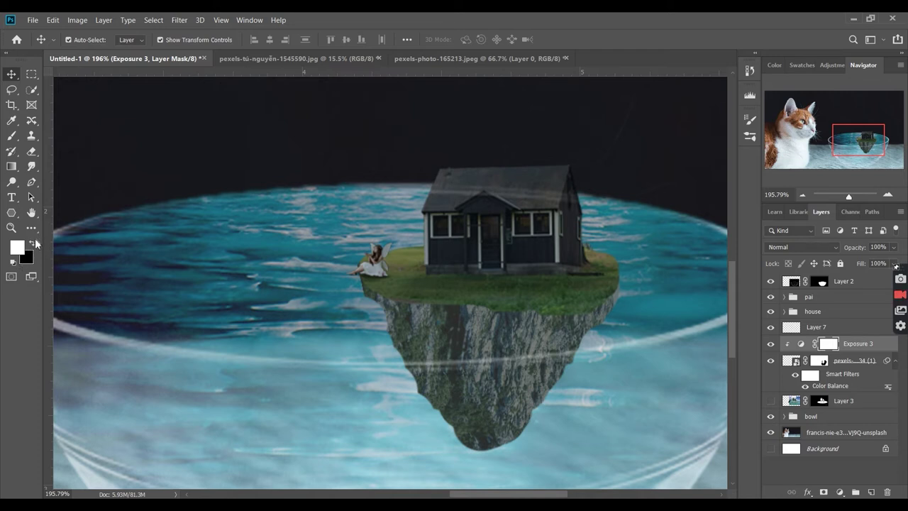
# - Set up a fully round Soft Round brush for painting the Exposure 3 mask
pyautogui.press('b')
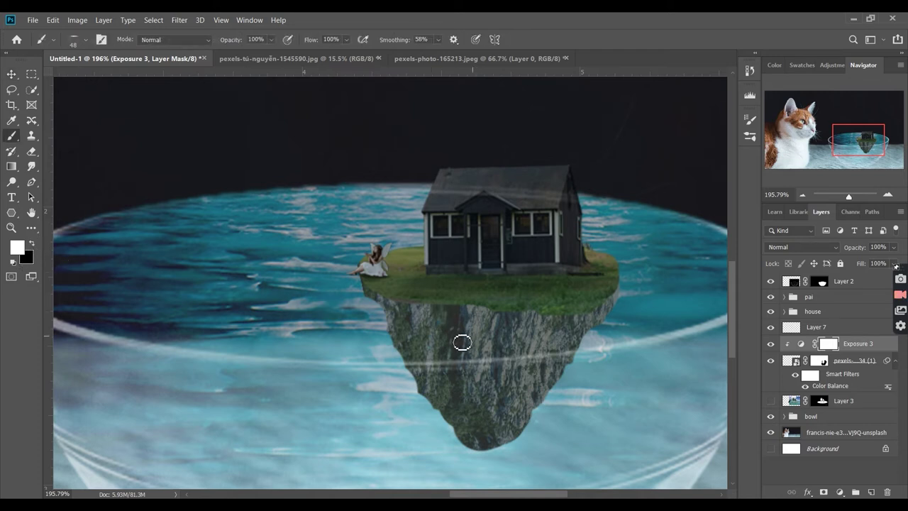
pyautogui.rightClick(463, 342)
pyautogui.moveTo(502, 343); pyautogui.dragTo(503, 363)
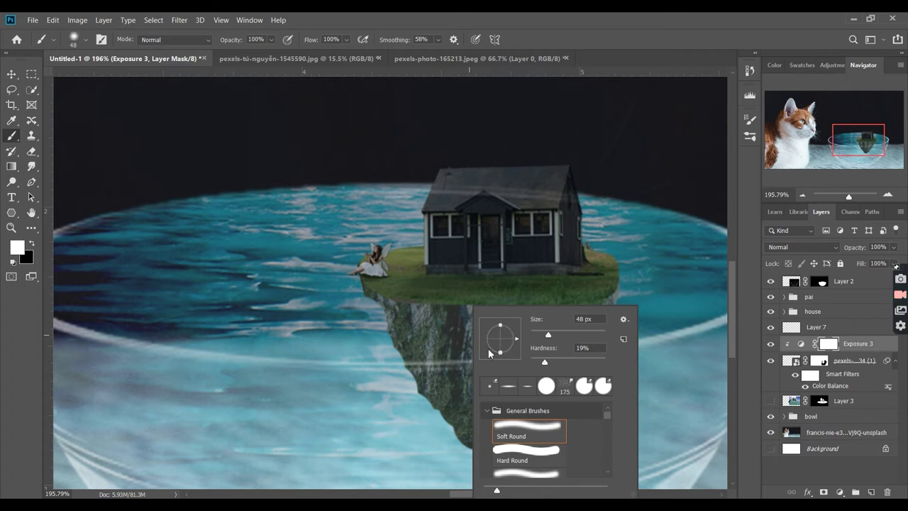
pyautogui.click(460, 314)
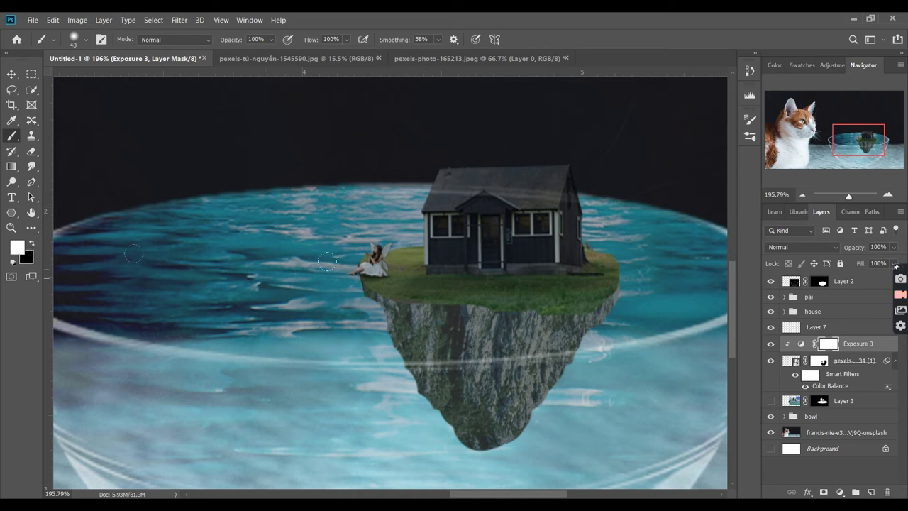
# - Paint black on the Exposure 3 mask with a ~154 px brush along the rock's right edge
pyautogui.click(30, 245)
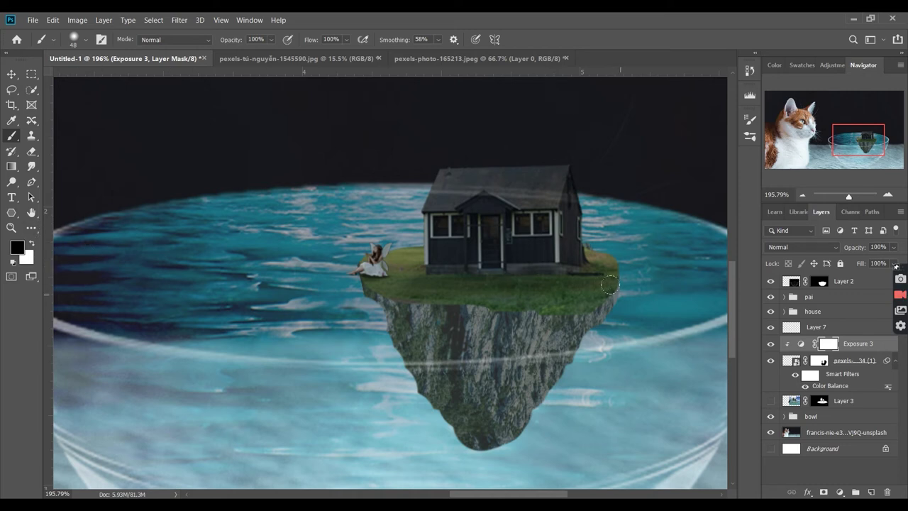
pyautogui.moveTo(610, 285); pyautogui.dragTo(490, 378)
pyautogui.hotkey('ctrl', 'z')
pyautogui.moveTo(591, 291); pyautogui.dragTo(579, 302)
pyautogui.hotkey('ctrl', 'z')
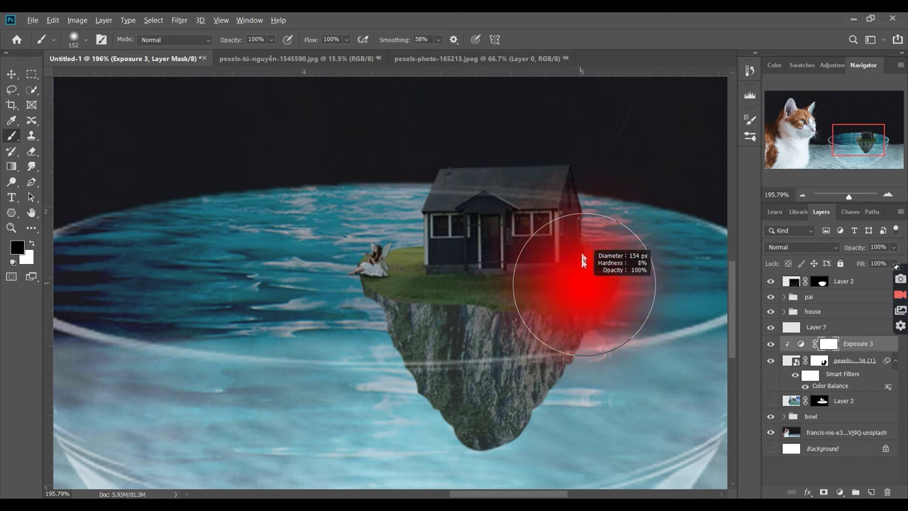
pyautogui.moveTo(579, 302); pyautogui.dragTo(586, 236)
pyautogui.moveTo(585, 284)
pyautogui.mouseDown()
pyautogui.moveTo(612, 334)
pyautogui.moveTo(595, 388)
pyautogui.mouseUp()
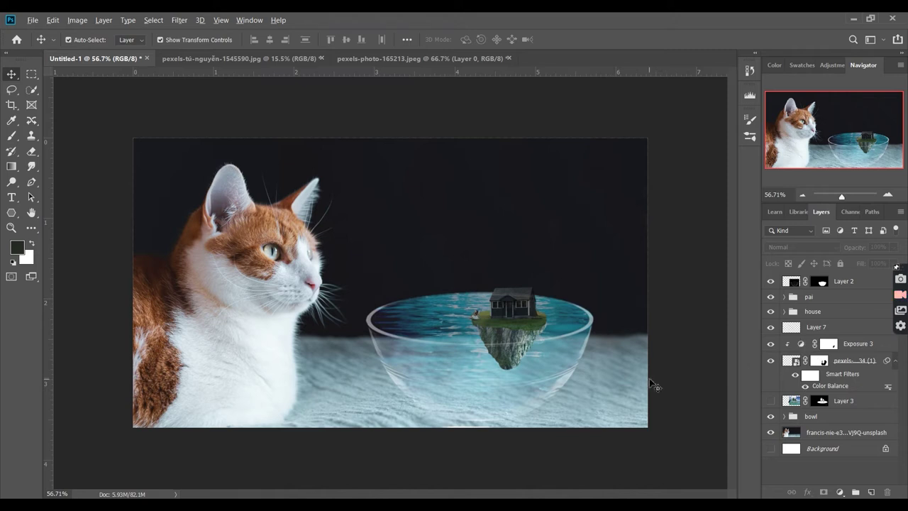
# - Zoom in and paint a black shadow on Layer 7 along the underside of the grass
pyautogui.scroll(3, 651, 383)
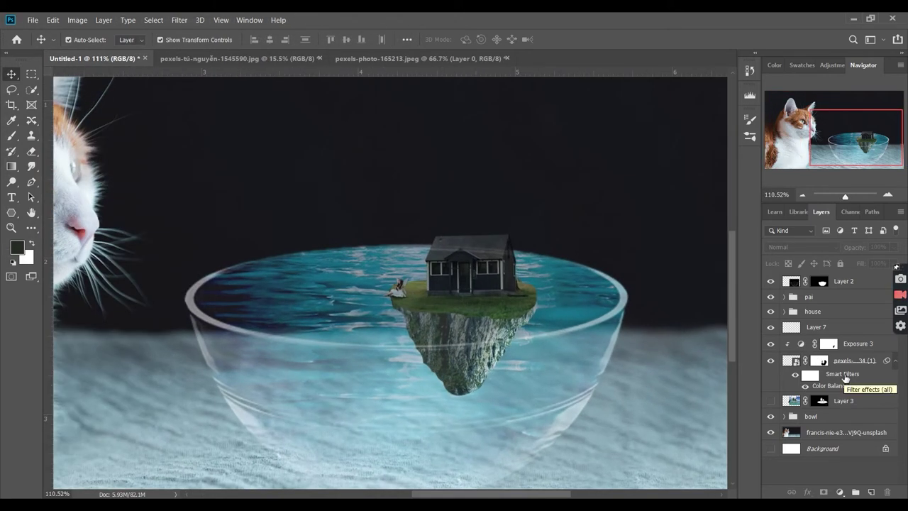
pyautogui.scroll(2, 622, 386)
pyautogui.scroll(1, 588, 361)
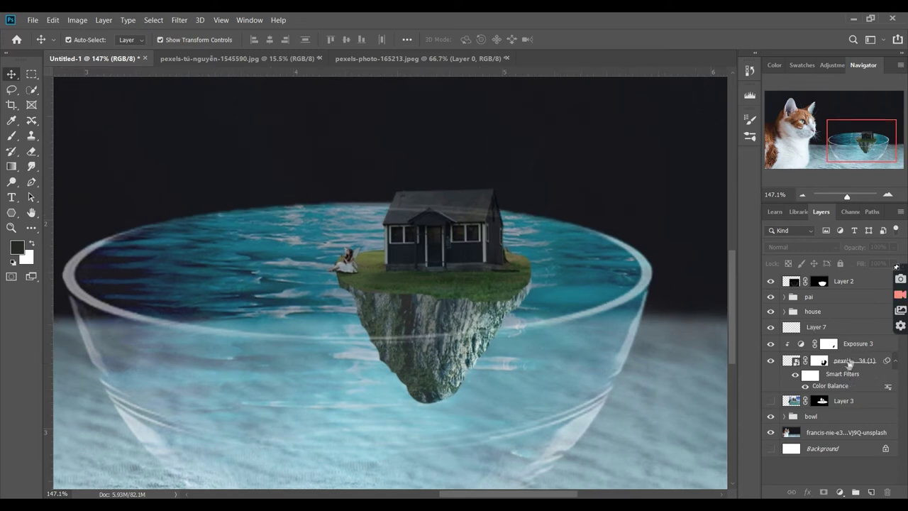
pyautogui.click(839, 332)
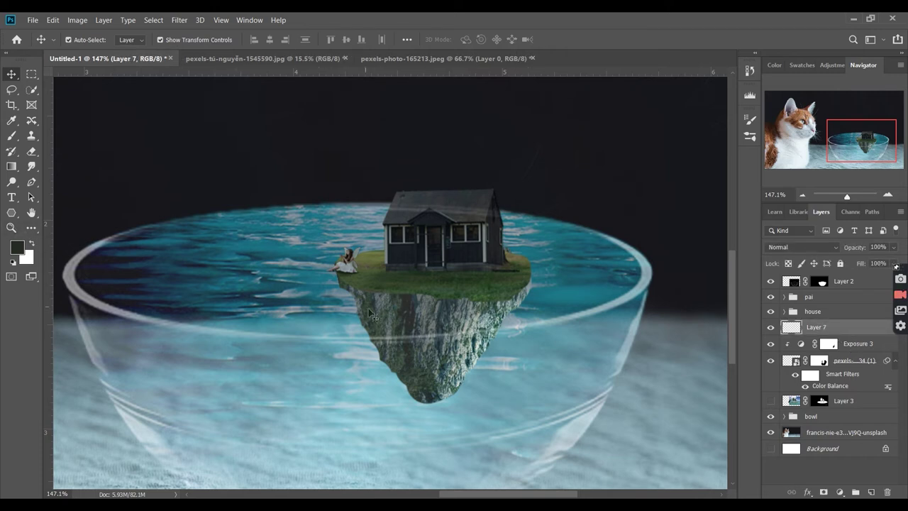
pyautogui.press('b')
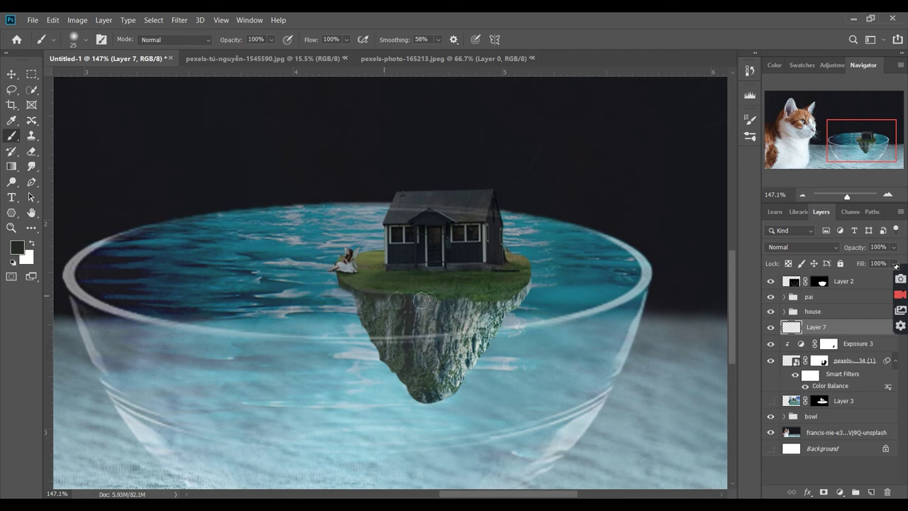
pyautogui.moveTo(421, 301); pyautogui.dragTo(551, 269)
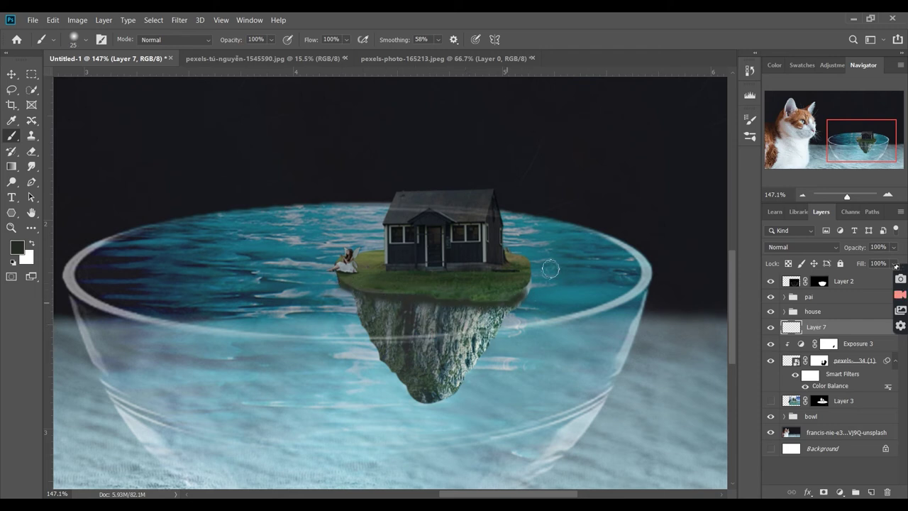
pyautogui.moveTo(534, 272); pyautogui.dragTo(574, 278)
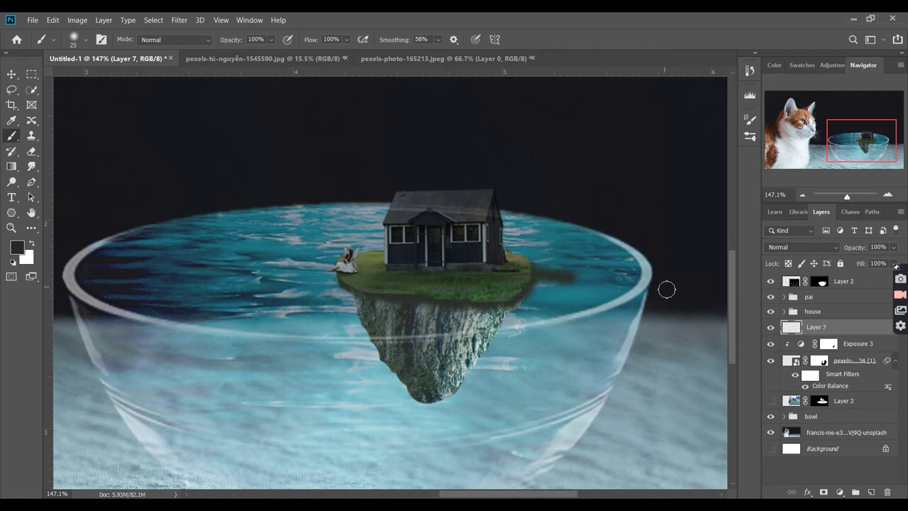
pyautogui.hotkey('ctrl', 'z')
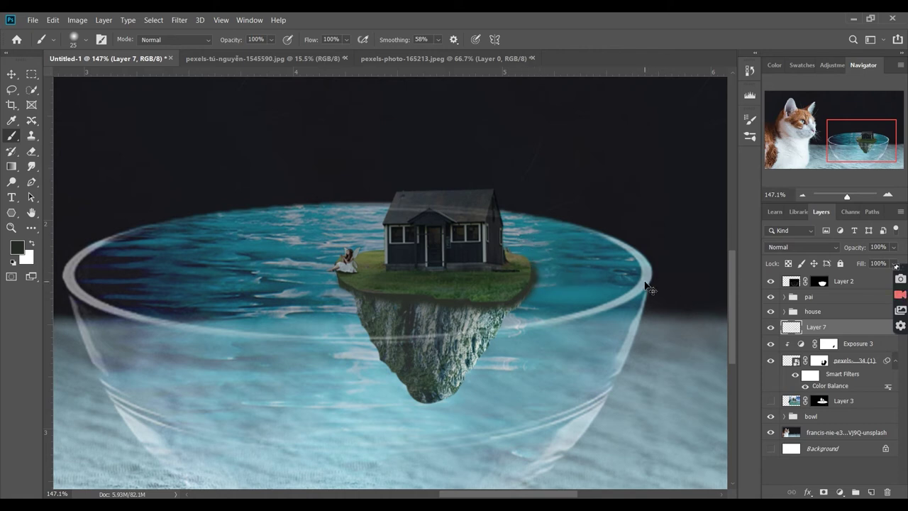
pyautogui.moveTo(539, 302); pyautogui.dragTo(524, 284)
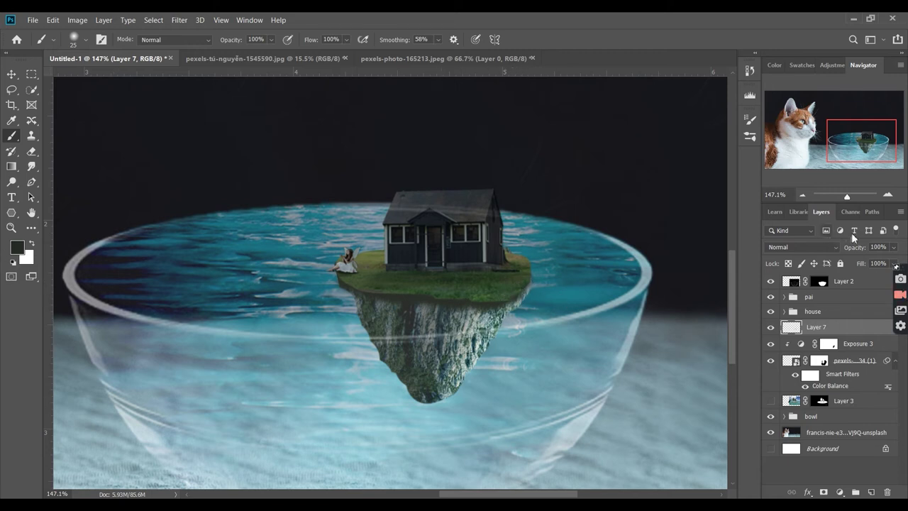
# - Set Layer 7's blend mode to Soft Light and fit the whole image on screen
pyautogui.click(812, 246)
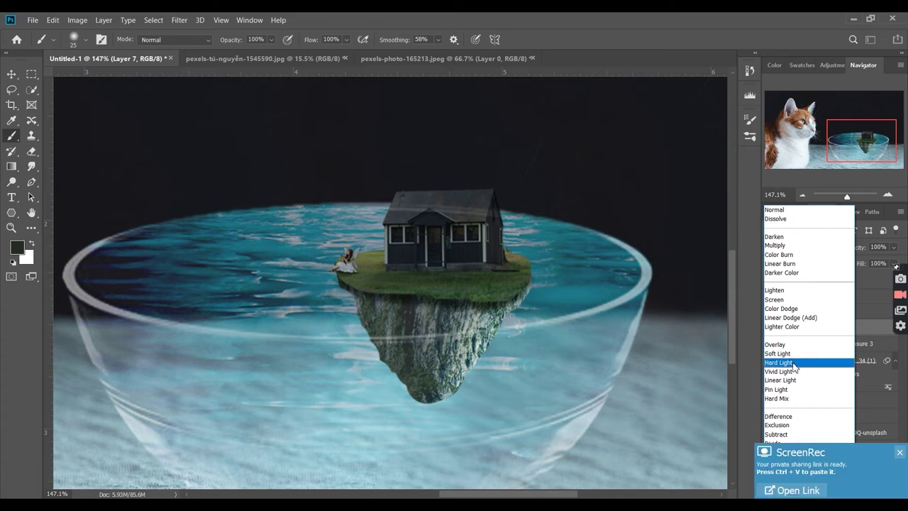
pyautogui.click(793, 356)
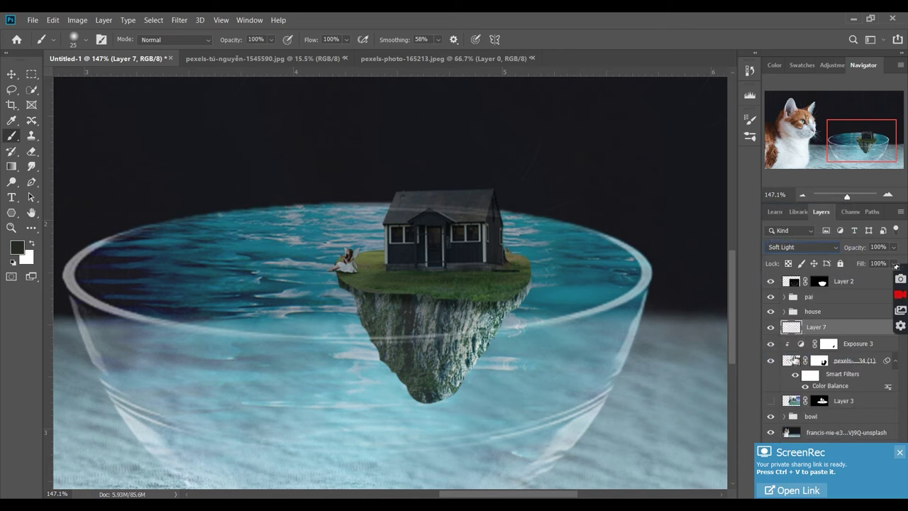
pyautogui.click(10, 74)
pyautogui.click(684, 309)
pyautogui.hotkey('ctrl', '0')
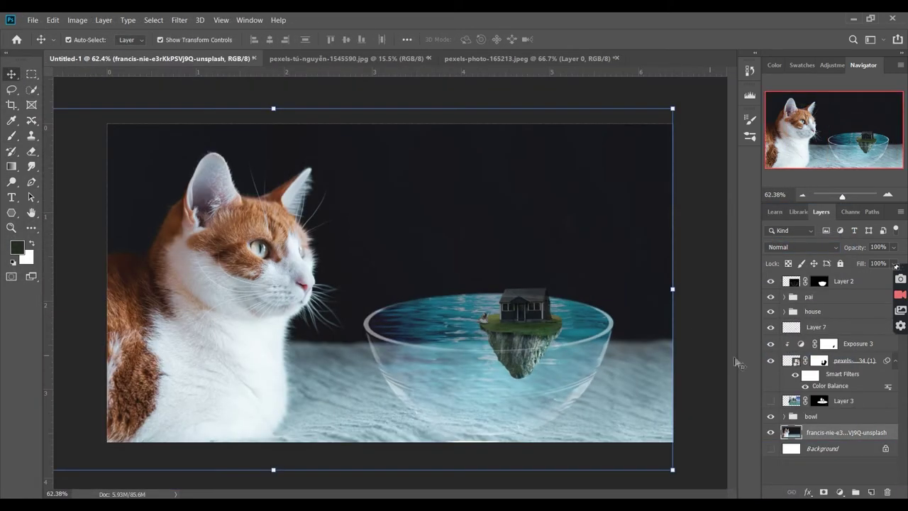
# - Toggle the bowl group's visibility to compare, then expand it to show its layers
pyautogui.click(710, 339)
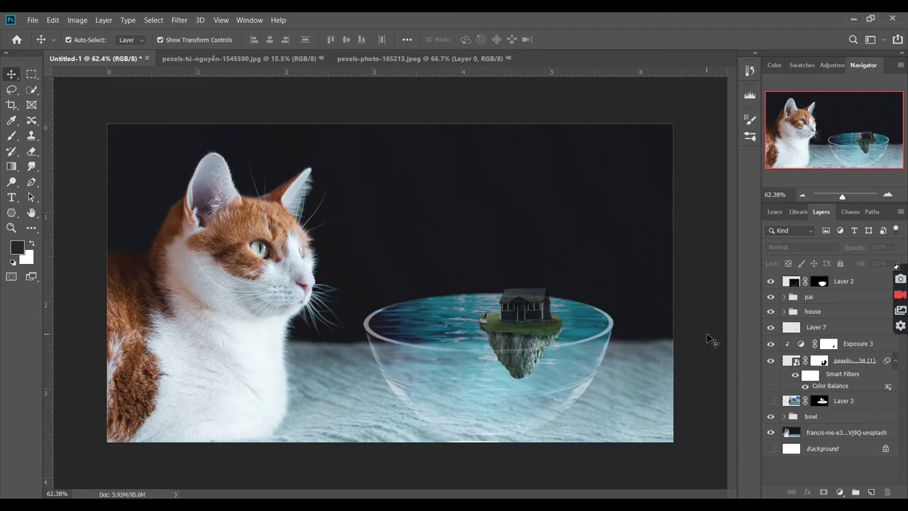
pyautogui.click(852, 405)
pyautogui.click(846, 417)
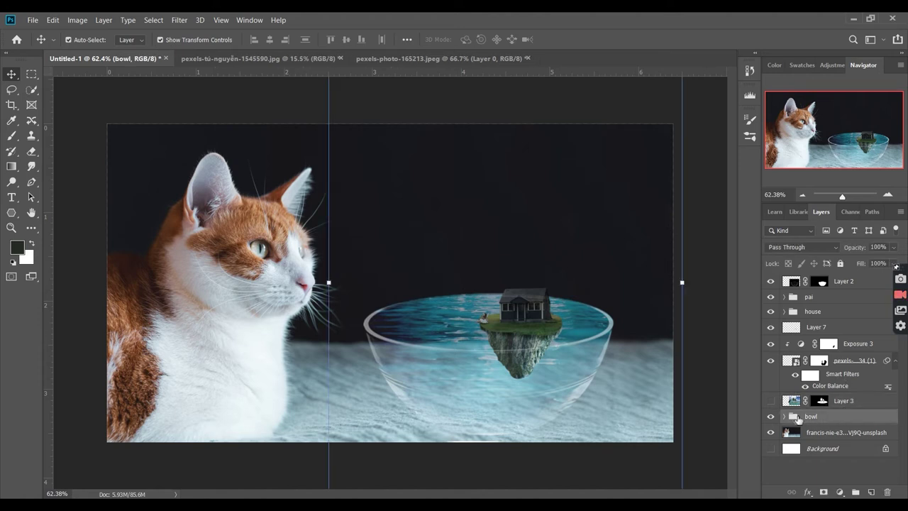
pyautogui.click(779, 414)
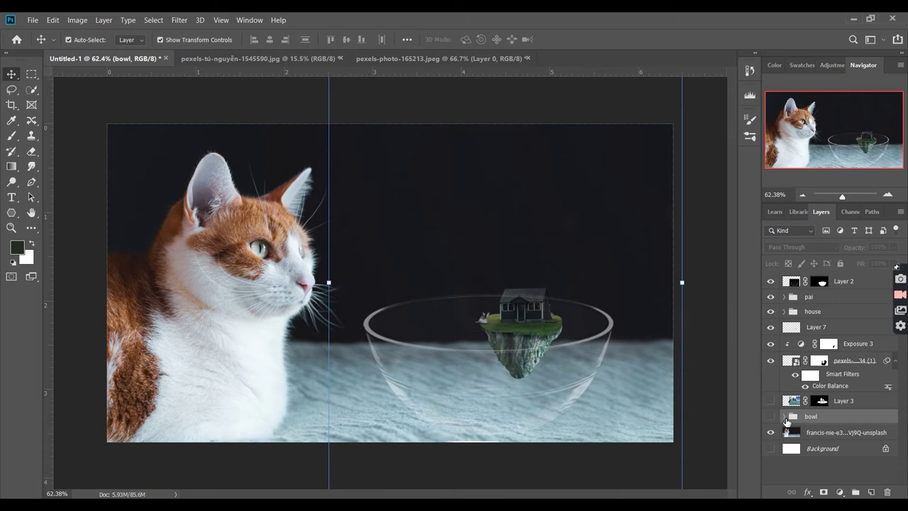
pyautogui.click(772, 416)
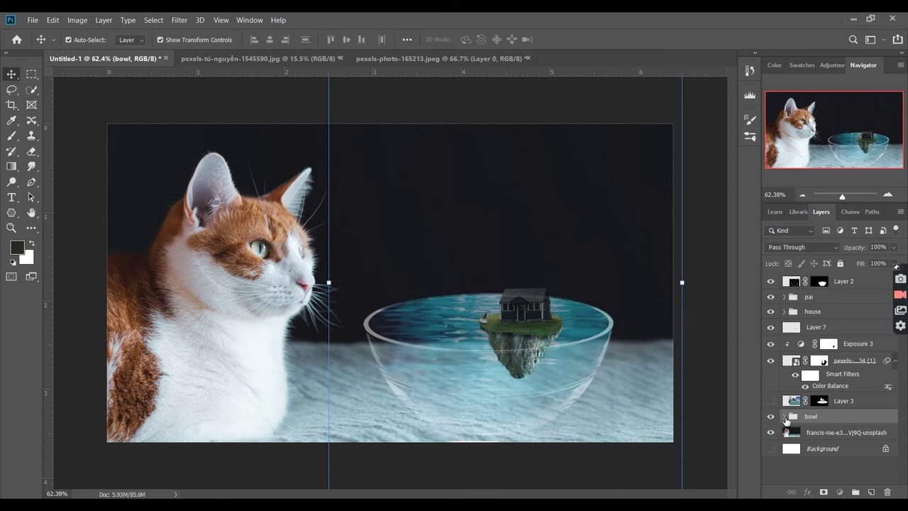
pyautogui.click(784, 416)
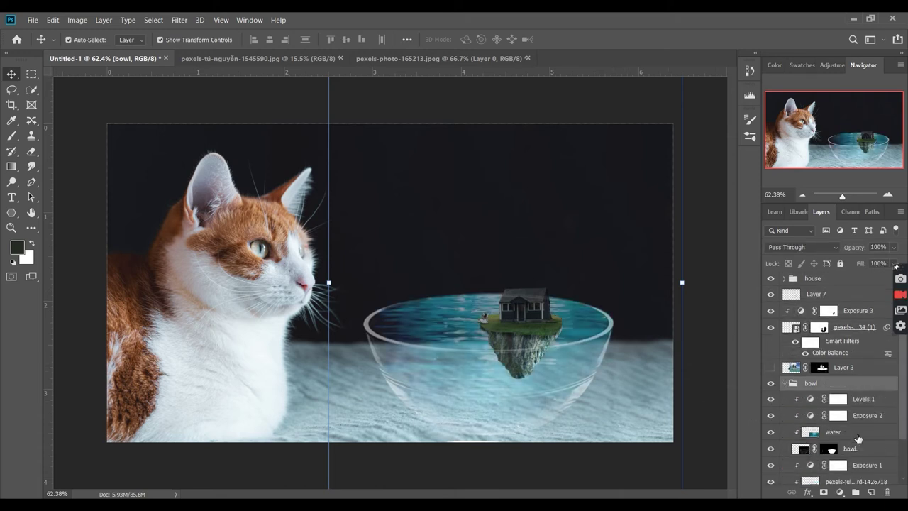
pyautogui.click(856, 437)
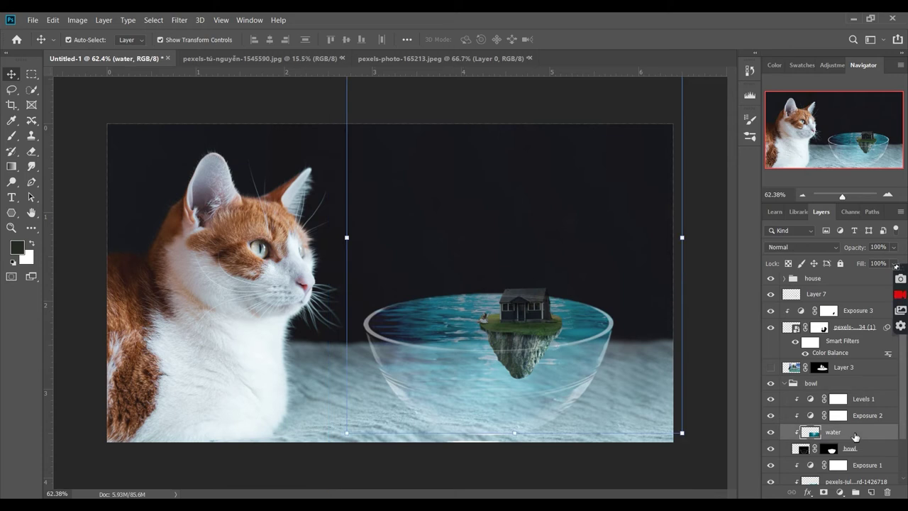
pyautogui.click(874, 417)
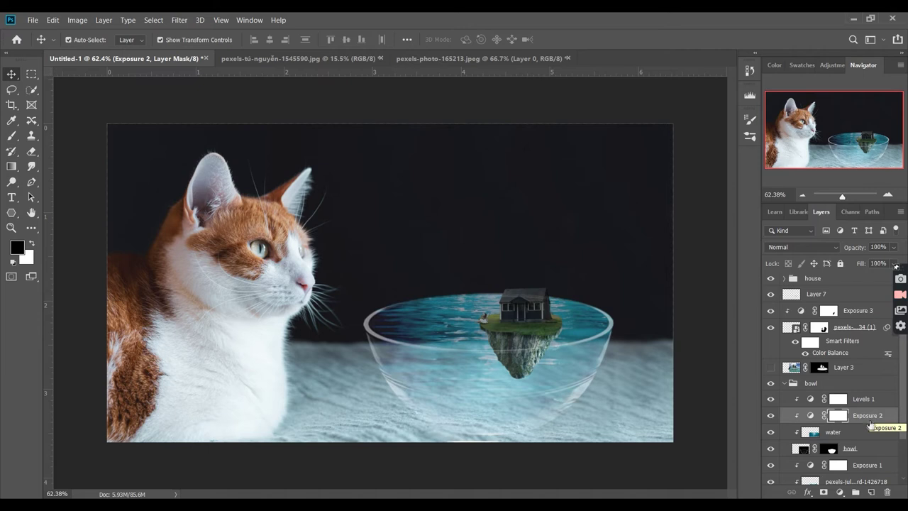
# - Select Levels 1 and add a new empty Layer 8 above it in the bowl group
pyautogui.scroll(-2, 871, 426)
pyautogui.scroll(1, 870, 438)
pyautogui.scroll(2, 871, 438)
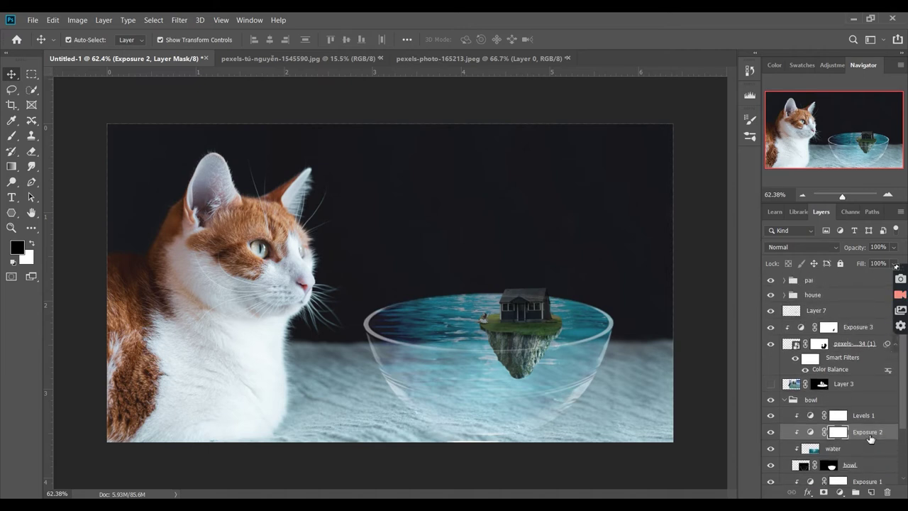
pyautogui.scroll(-2, 866, 438)
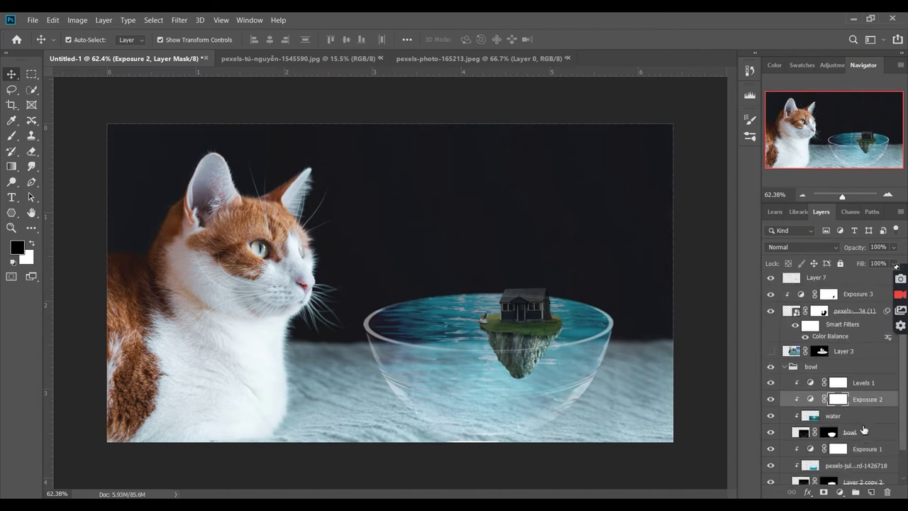
pyautogui.scroll(-2, 863, 429)
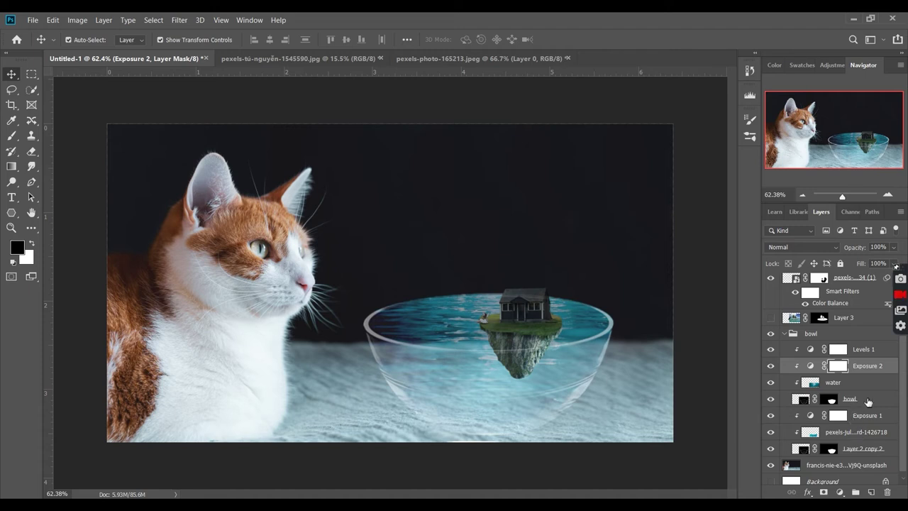
pyautogui.click(866, 406)
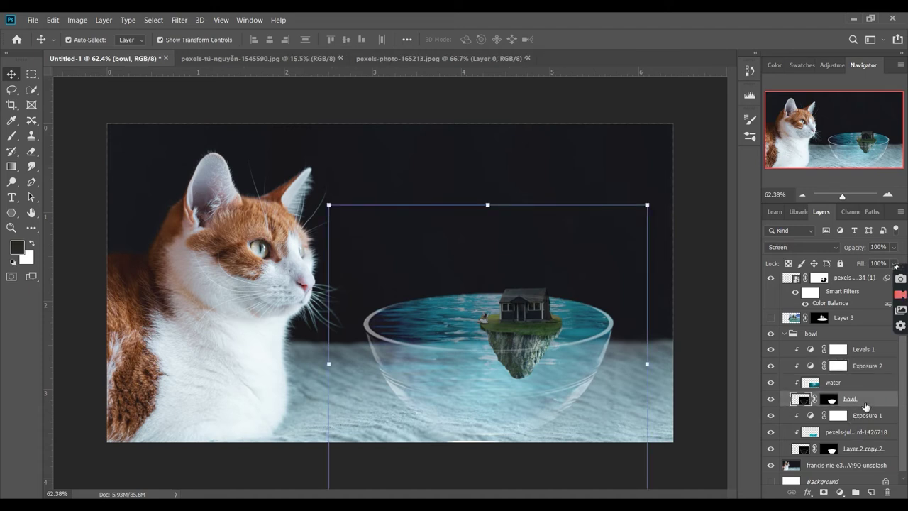
pyautogui.click(854, 386)
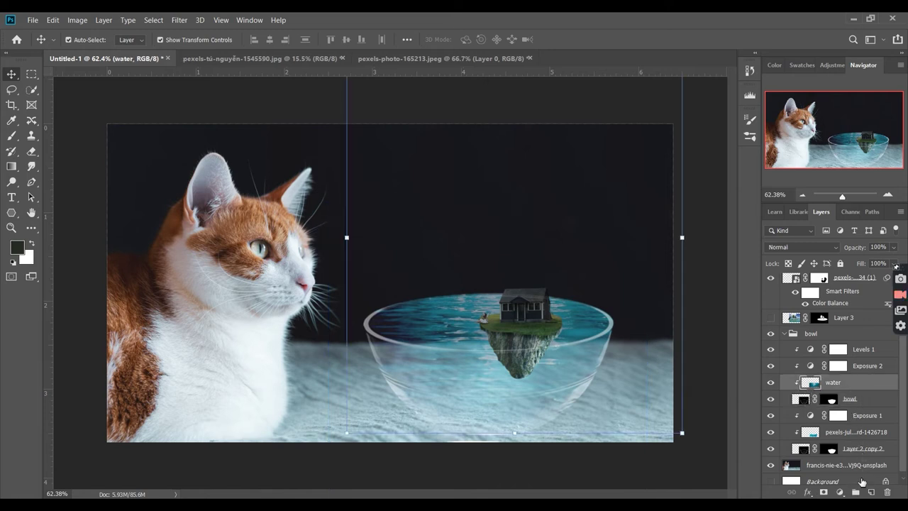
pyautogui.click(840, 493)
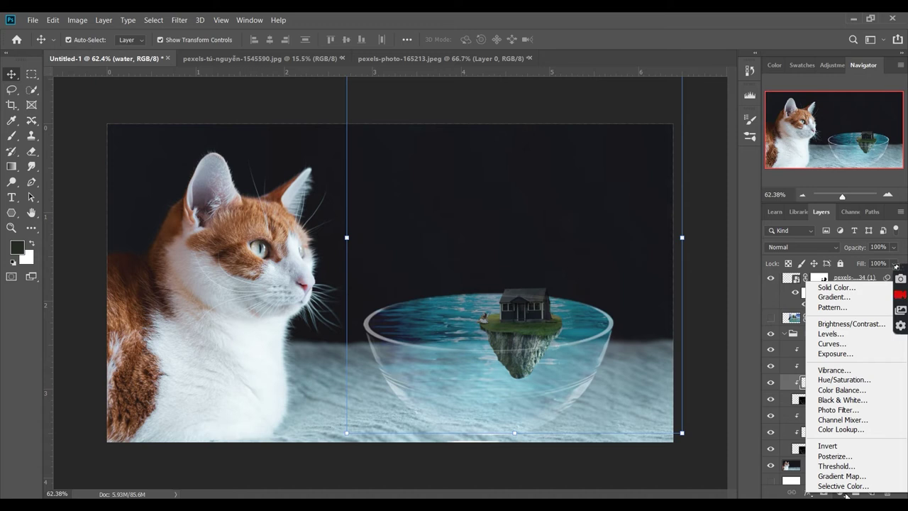
pyautogui.click(896, 265)
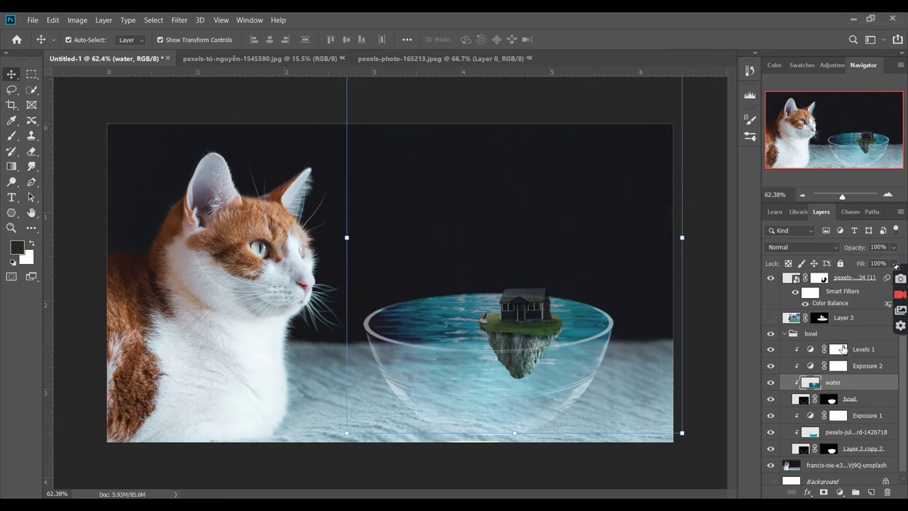
pyautogui.click(882, 352)
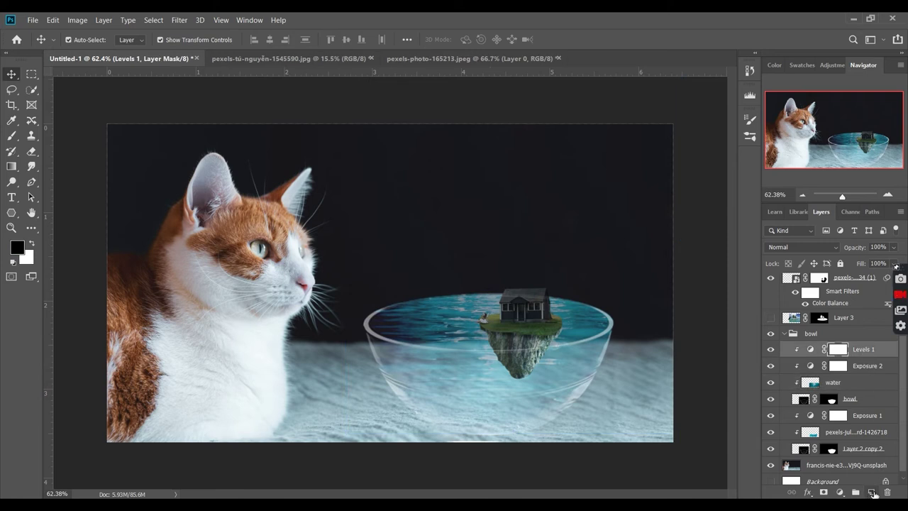
pyautogui.click(872, 492)
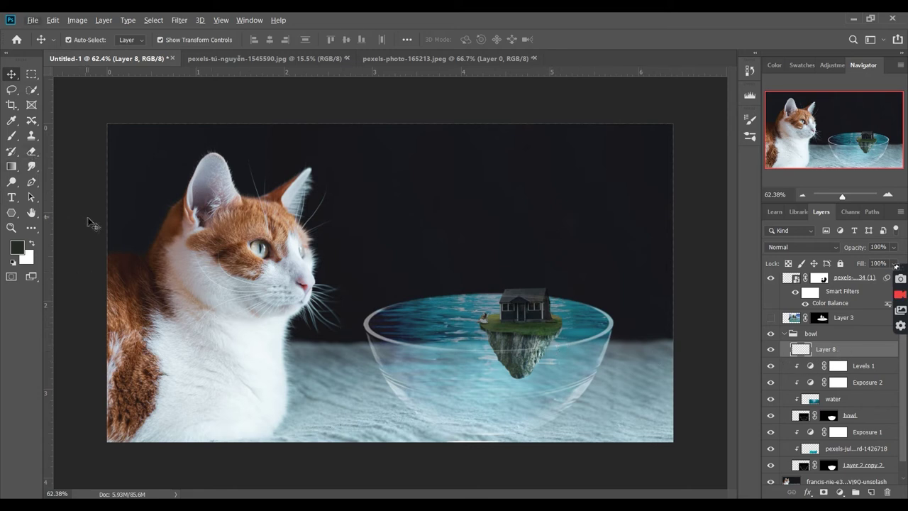
# - On Layer 8, sample a dark colour with a smaller brush and darken the water near the left rim
pyautogui.press('b')
pyautogui.keyDown('alt'); pyautogui.rightClick(407, 341); pyautogui.keyUp('alt')
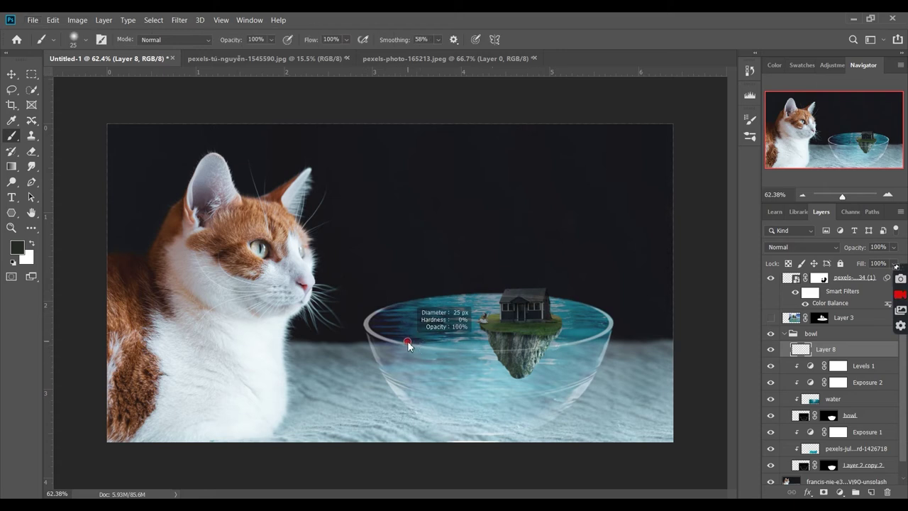
pyautogui.scroll(3, 439, 346)
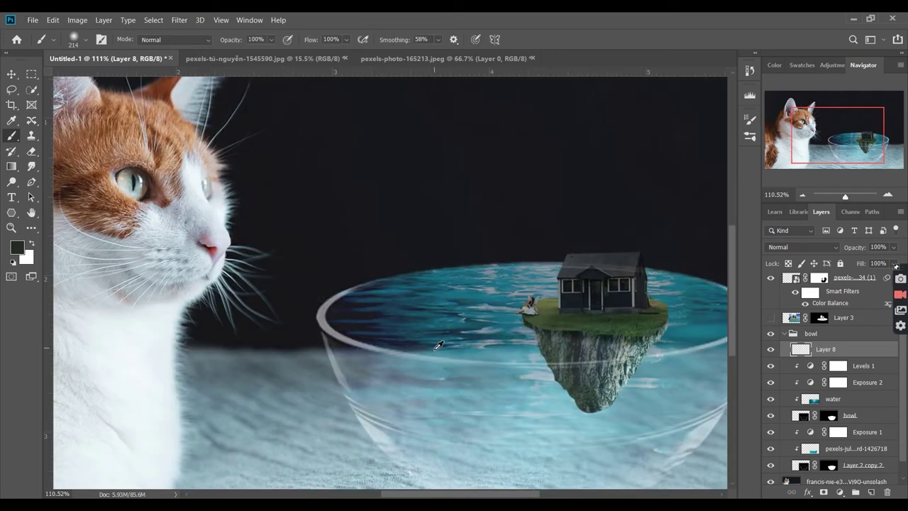
pyautogui.keyDown('alt'); pyautogui.rightClick(371, 337); pyautogui.keyUp('alt')
pyautogui.keyDown('alt'); pyautogui.click(355, 313); pyautogui.keyUp('alt')
pyautogui.moveTo(355, 317)
pyautogui.mouseDown()
pyautogui.moveTo(360, 280)
pyautogui.moveTo(333, 311)
pyautogui.mouseUp()
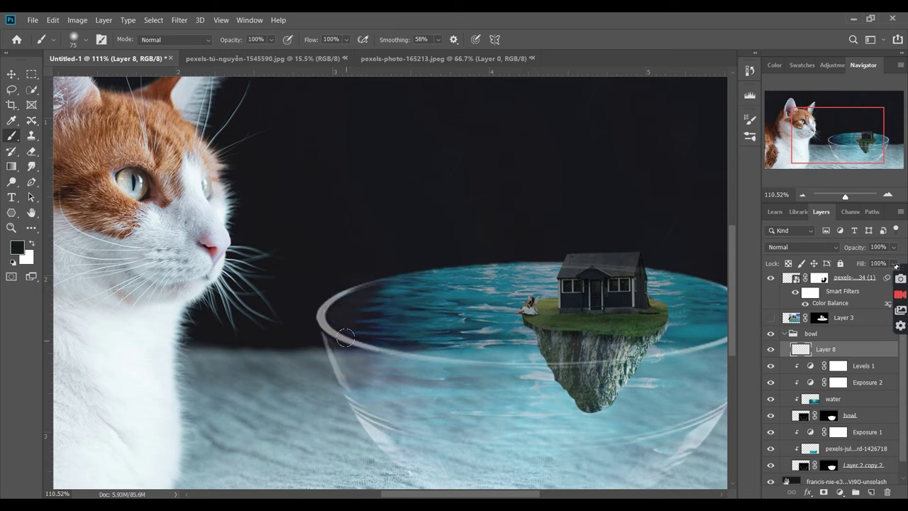
# - With a soft round brush, darken the water along the front rim and blend Layer 8 as Overlay
pyautogui.keyDown('alt'); pyautogui.rightClick(406, 355); pyautogui.keyUp('alt')
pyautogui.rightClick(436, 357)
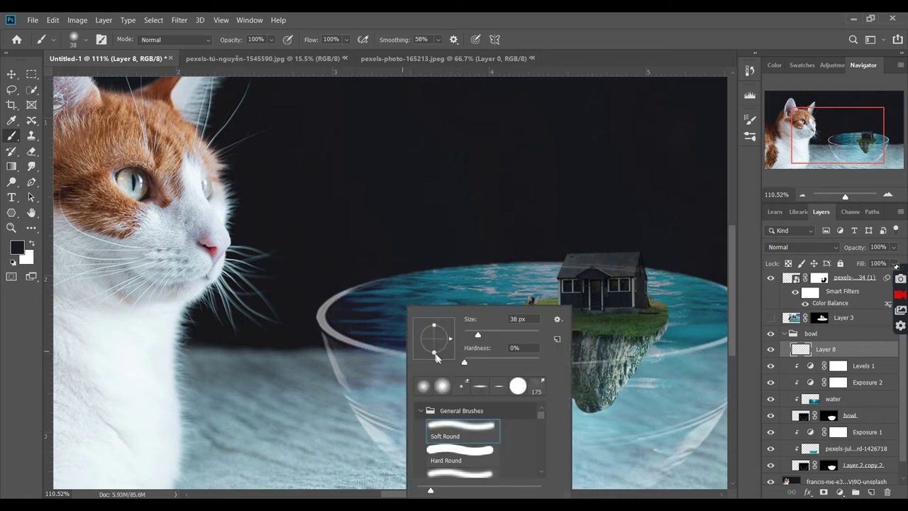
pyautogui.click(383, 346)
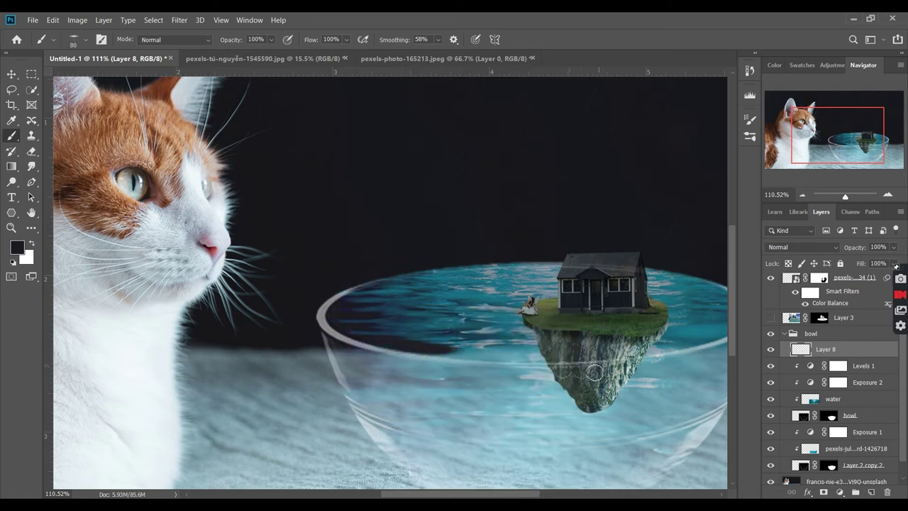
pyautogui.moveTo(547, 361); pyautogui.dragTo(398, 350)
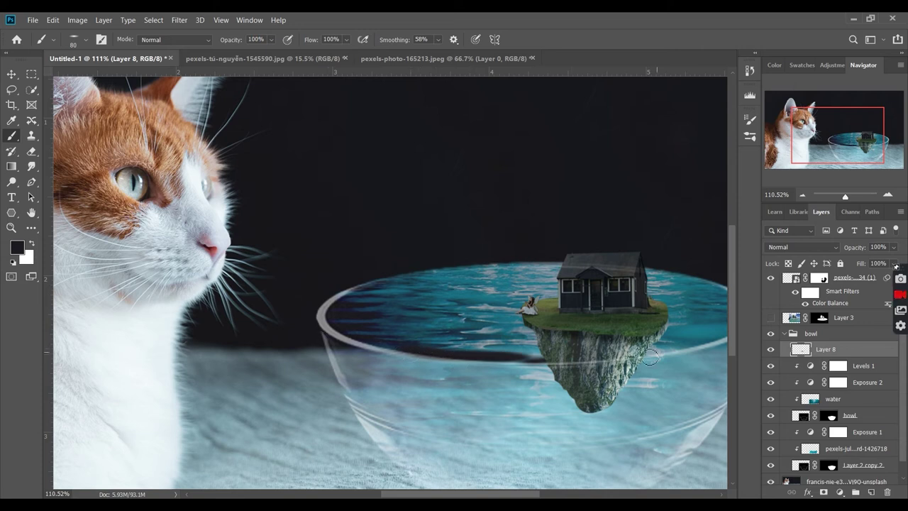
pyautogui.click(802, 247)
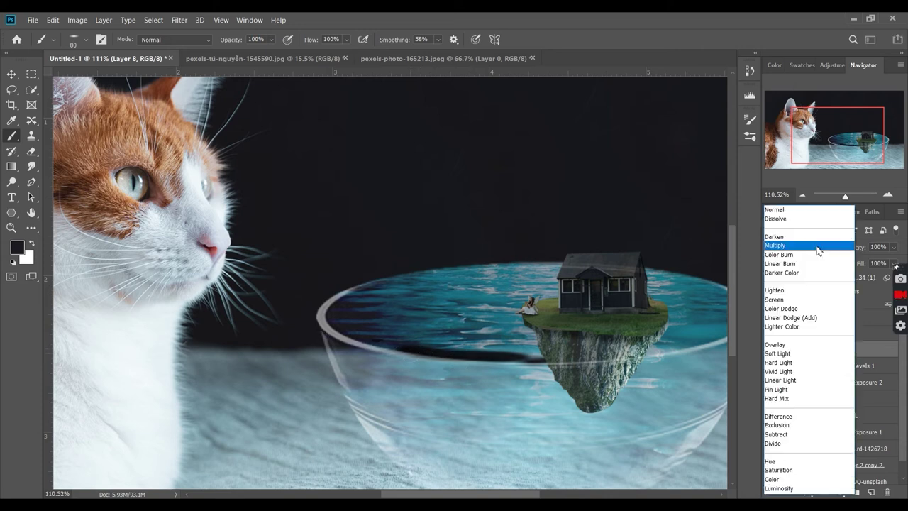
pyautogui.click(775, 345)
# - Paint a dark shadow along the bowl's right rim, then fit the composition in view
pyautogui.hscroll(5, 585, 315)
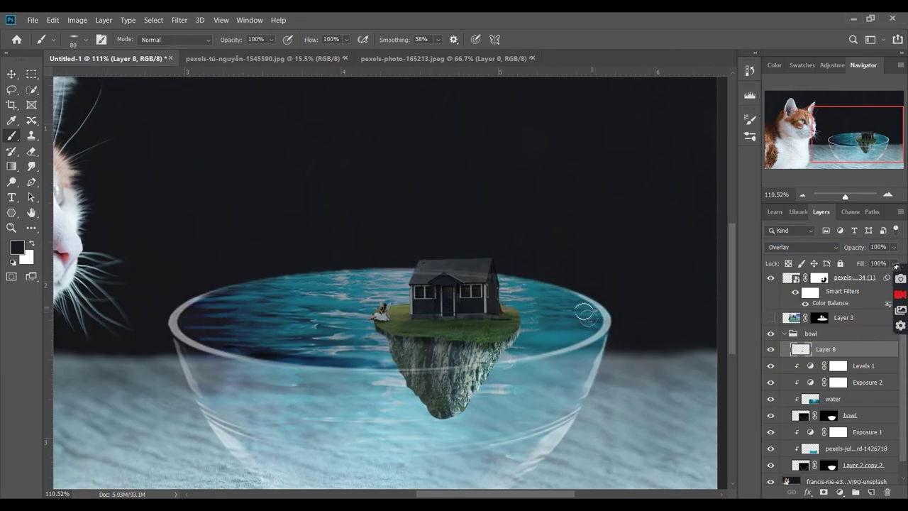
pyautogui.moveTo(497, 365); pyautogui.dragTo(603, 298)
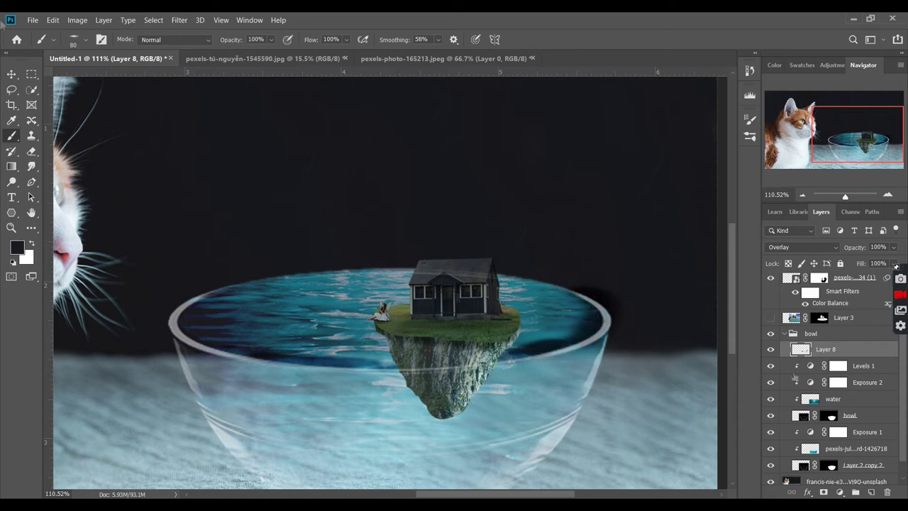
pyautogui.press('e')
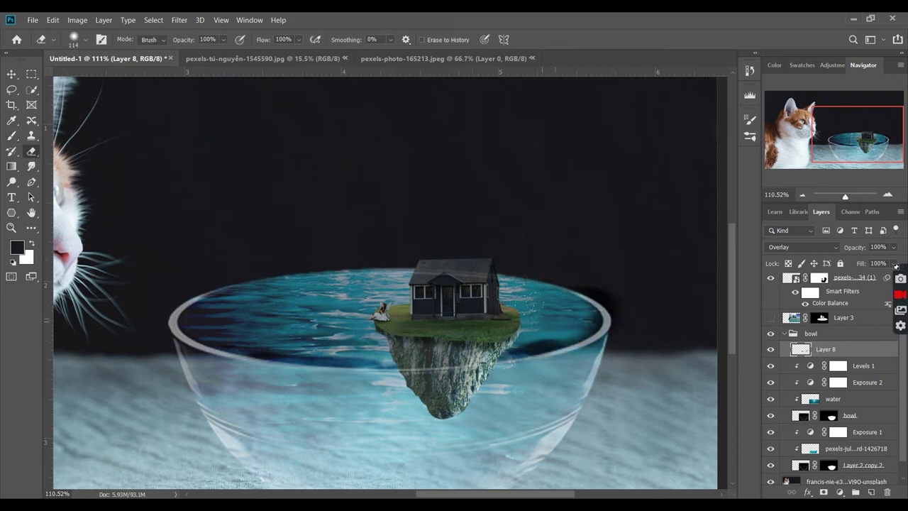
pyautogui.press('v')
pyautogui.click(636, 378)
pyautogui.hotkey('ctrl', '0')
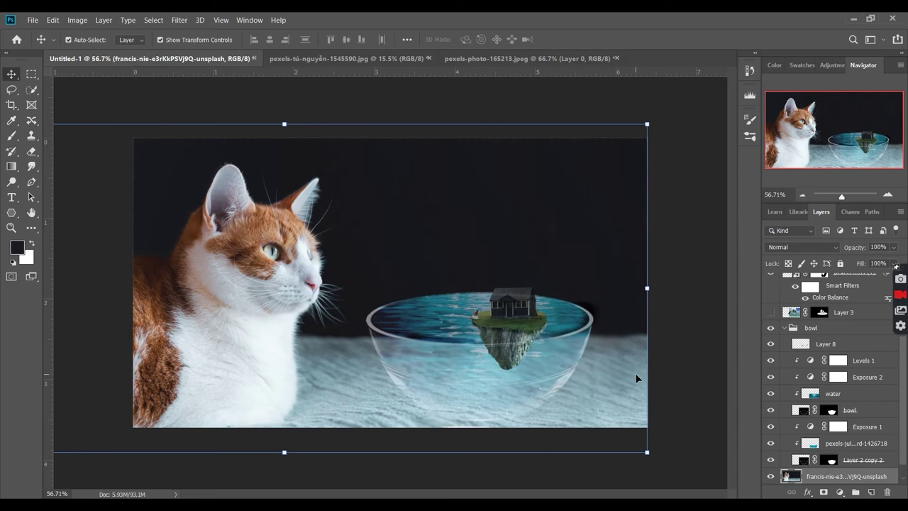
# - Collapse the bowl group and add a new empty Layer 9 above Layer 3
pyautogui.click(636, 373)
pyautogui.scroll(5, 497, 330)
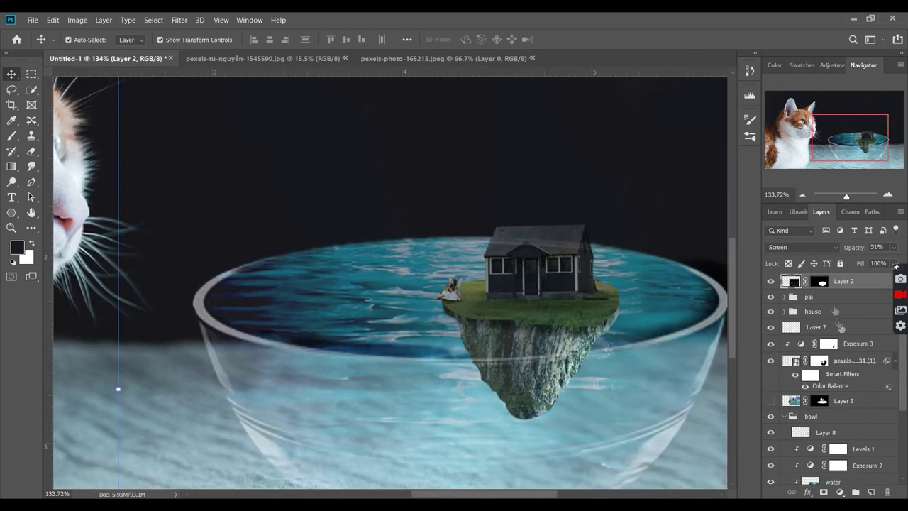
pyautogui.click(812, 311)
pyautogui.click(784, 417)
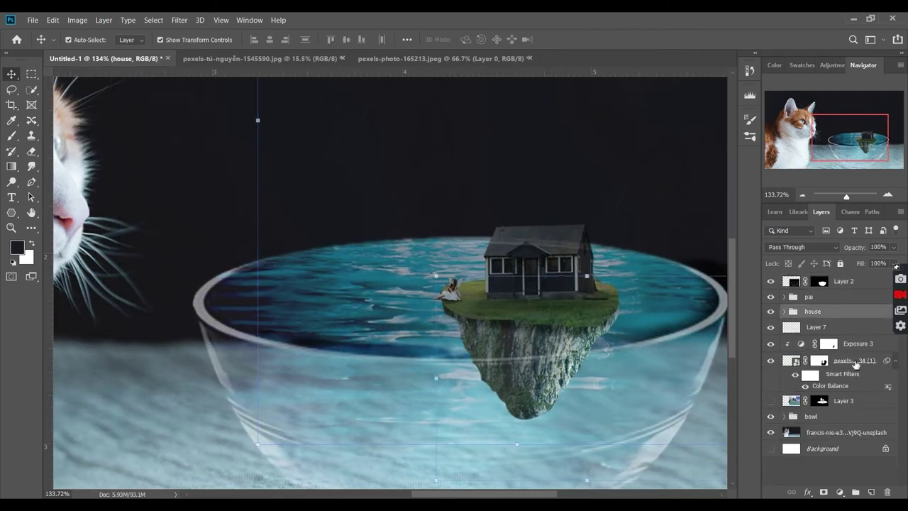
pyautogui.click(844, 401)
pyautogui.hotkey('ctrl', 'shift', 'alt', 'n')
# - Pick a dark teal paint colour, try and undo a shadow below the island, then select Layer 2
pyautogui.press('b')
pyautogui.keyDown('alt'); pyautogui.click(395, 329); pyautogui.keyUp('alt')
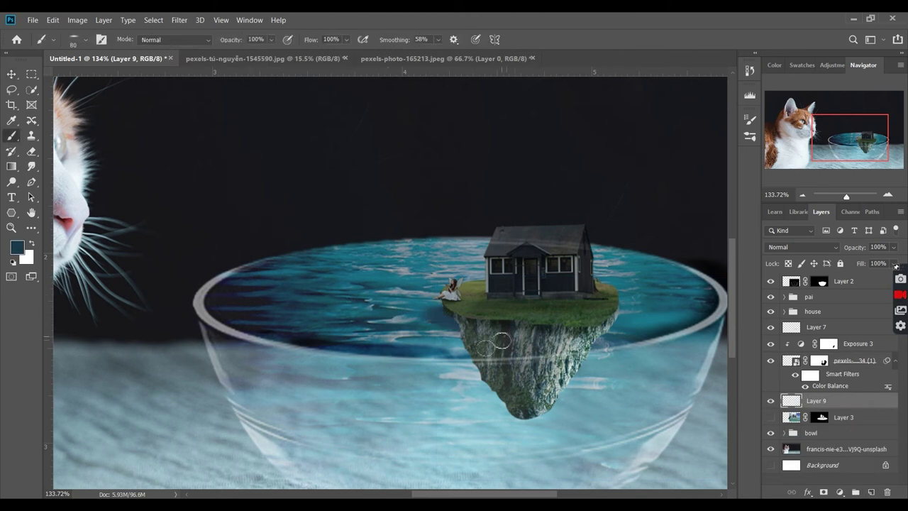
pyautogui.scroll(-3, 497, 343)
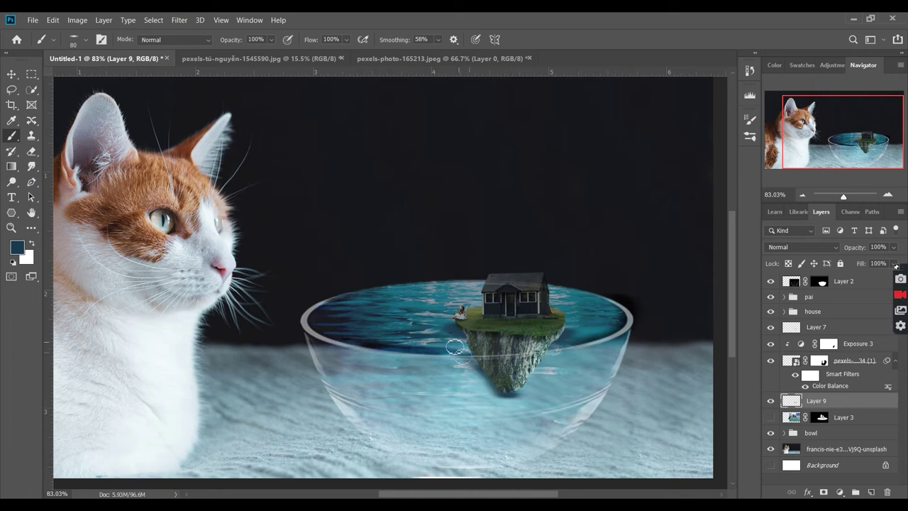
pyautogui.moveTo(456, 342)
pyautogui.mouseDown()
pyautogui.moveTo(505, 426)
pyautogui.moveTo(594, 431)
pyautogui.mouseUp()
pyautogui.hotkey('ctrl', 'z')
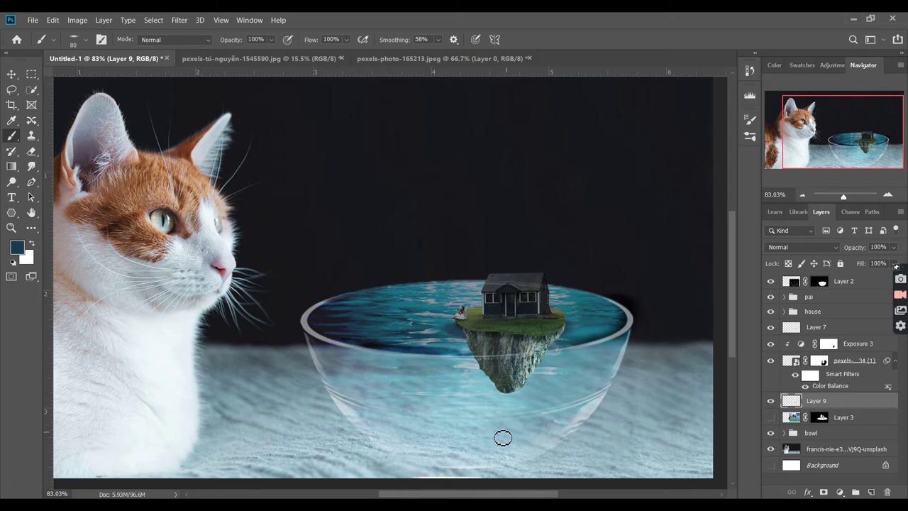
pyautogui.click(853, 283)
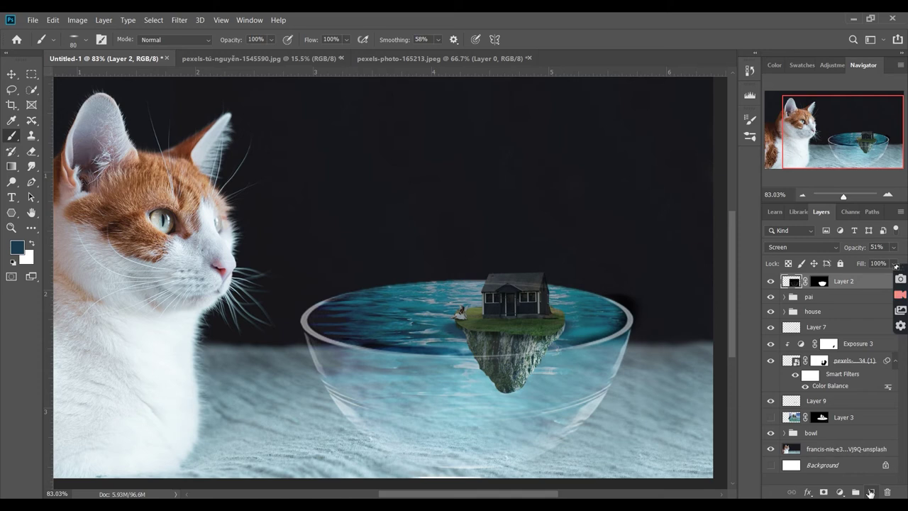
# - Paint shading near the island's waterline on new Layer 10, blended Soft Light at 68% opacity
pyautogui.click(872, 491)
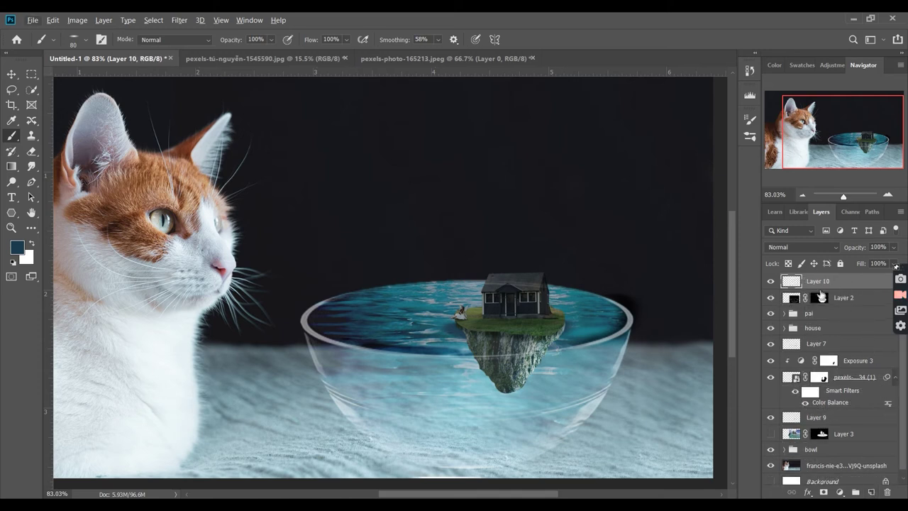
pyautogui.moveTo(462, 362); pyautogui.dragTo(537, 374)
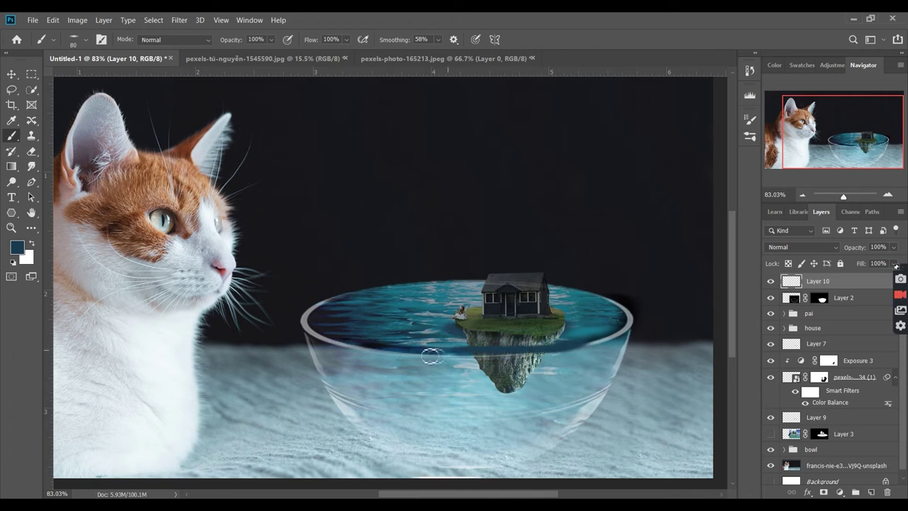
pyautogui.click(804, 247)
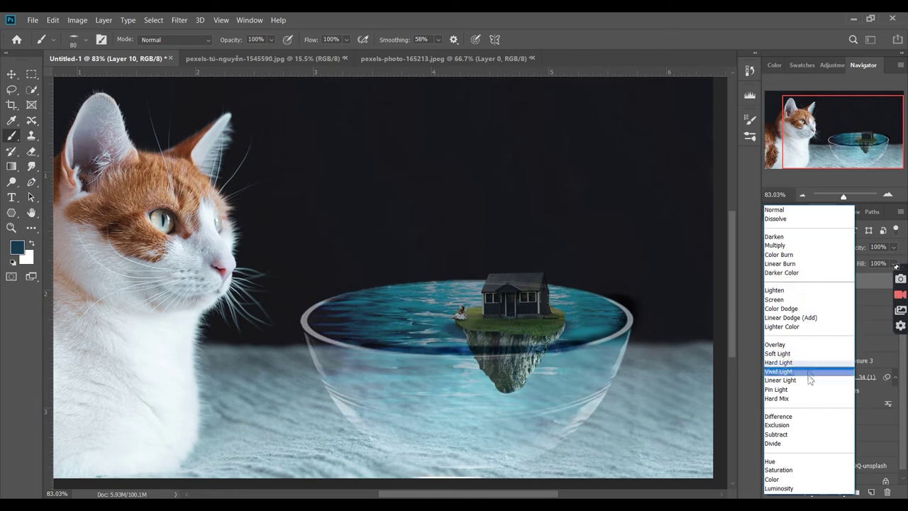
pyautogui.click(808, 356)
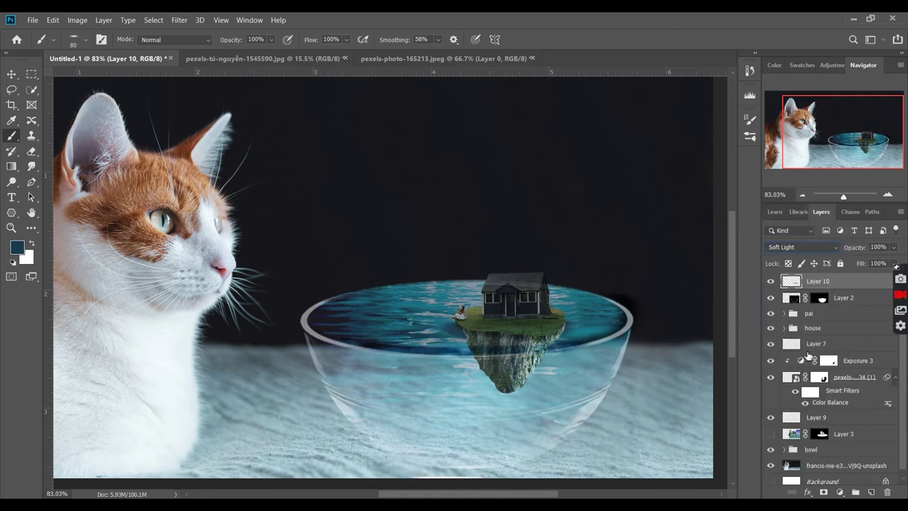
pyautogui.moveTo(860, 248); pyautogui.dragTo(827, 256)
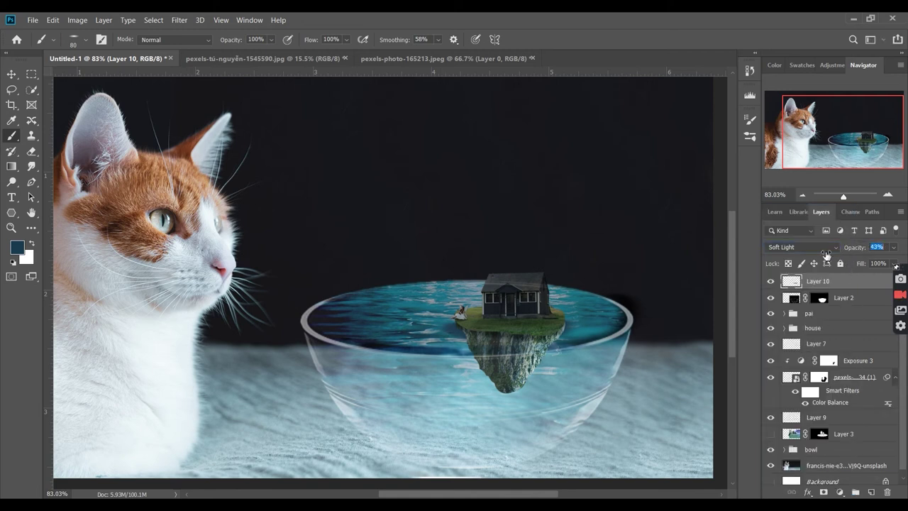
pyautogui.write('68')
pyautogui.click(12, 74)
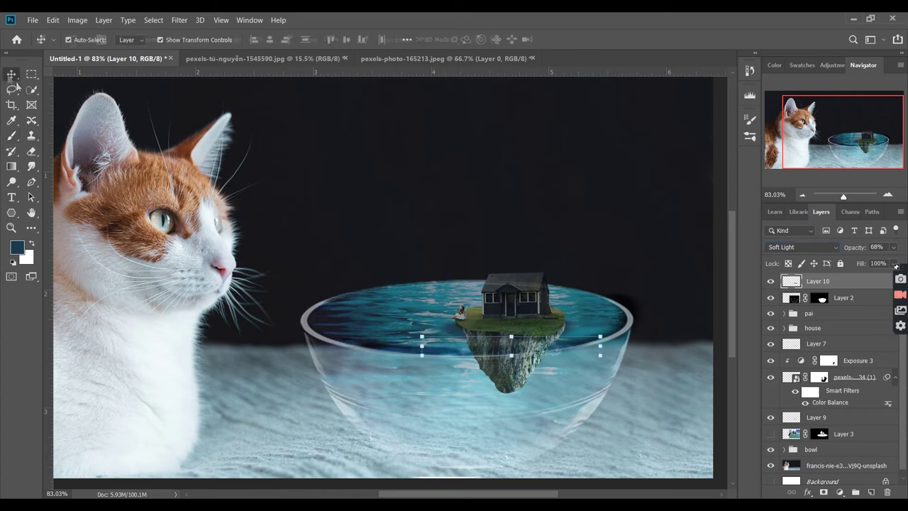
pyautogui.click(305, 414)
# - Select the pai and house groups through Layer 9 and nudge them down, left and up
pyautogui.scroll(-3, 306, 394)
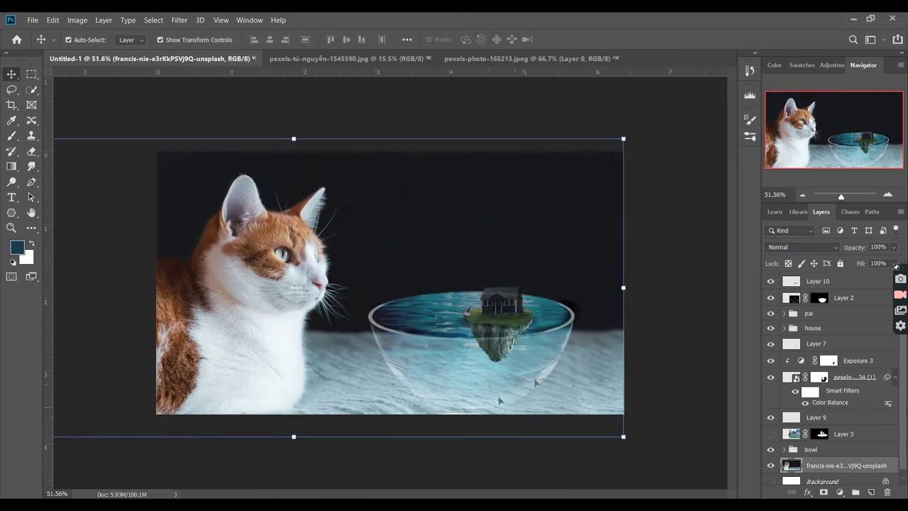
pyautogui.scroll(4, 307, 395)
pyautogui.click(812, 328)
pyautogui.click(812, 312)
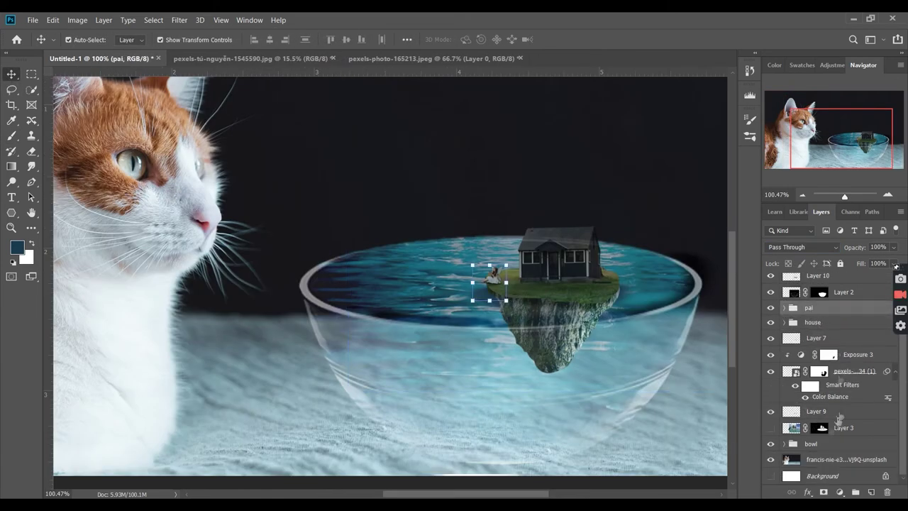
pyautogui.keyDown('shift'); pyautogui.click(827, 325); pyautogui.keyUp('shift')
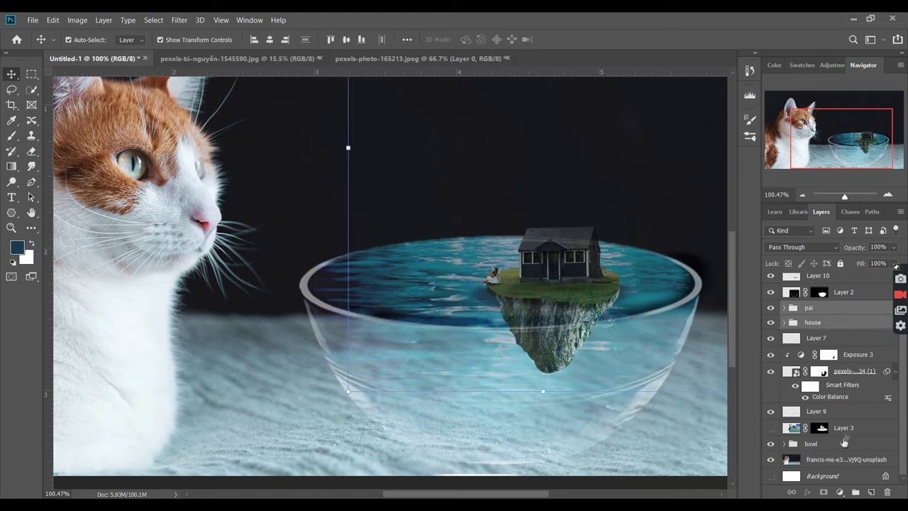
pyautogui.keyDown('shift'); pyautogui.click(830, 412); pyautogui.keyUp('shift')
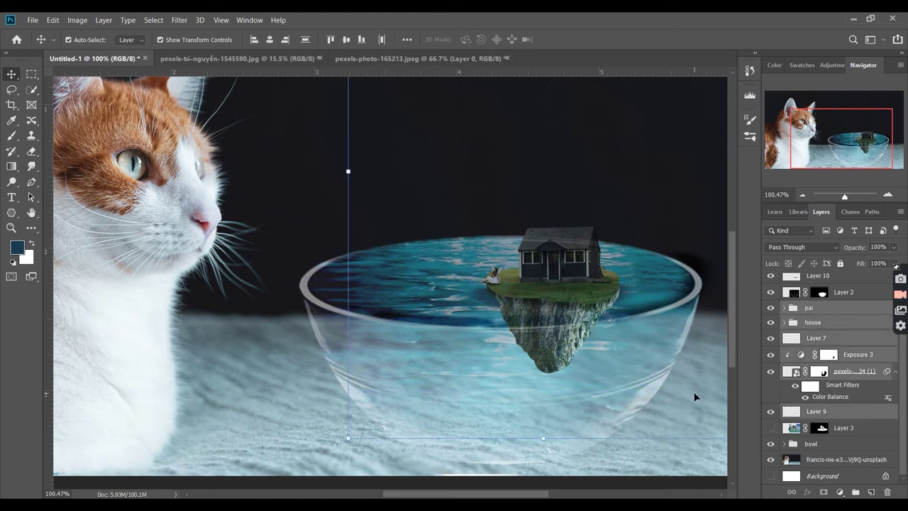
pyautogui.moveTo(694, 392); pyautogui.dragTo(696, 398)
pyautogui.press('Down')
pyautogui.press('Down')
pyautogui.press('Down')
pyautogui.press('Down')
pyautogui.press('Down')
pyautogui.press('Down')
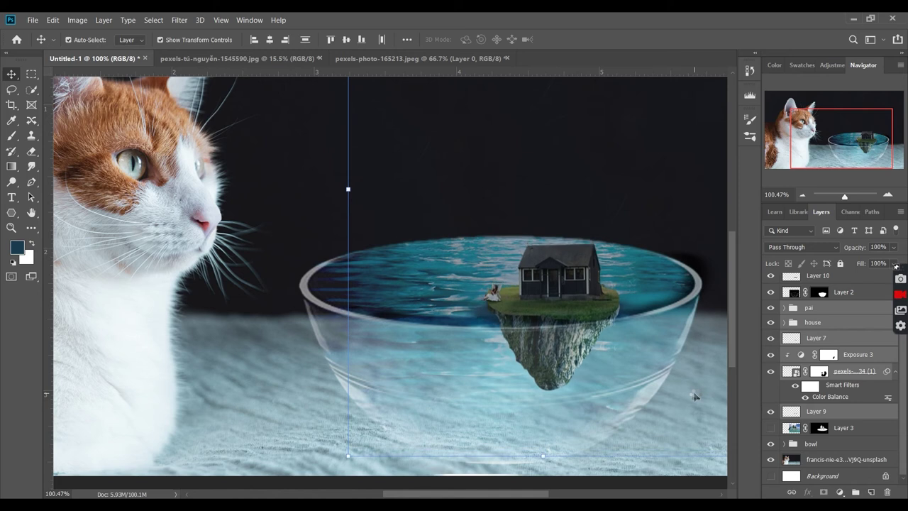
pyautogui.press('Down')
pyautogui.press('Down')
pyautogui.press('Down')
pyautogui.press('Down')
pyautogui.press('Down')
pyautogui.press('Down')
pyautogui.press('Down')
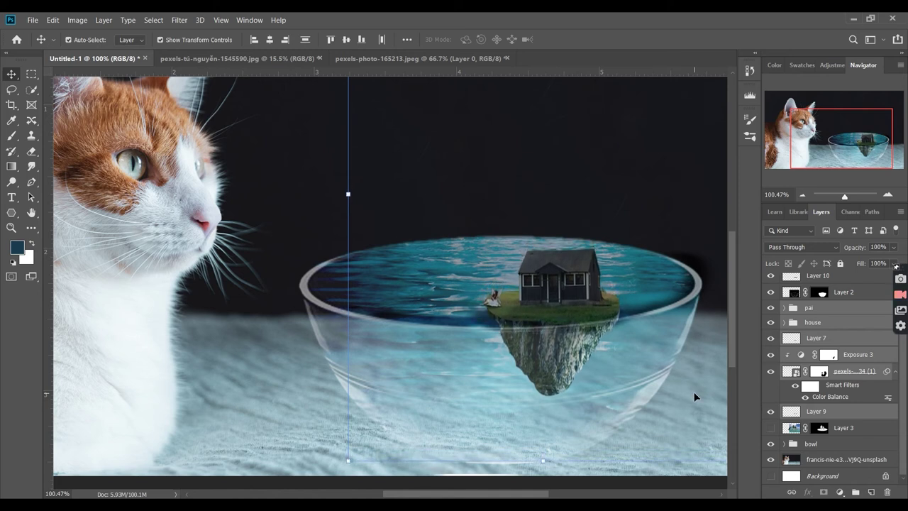
pyautogui.press('Left')
pyautogui.press('Left')
pyautogui.press('Left')
pyautogui.press('Left')
pyautogui.press('Left')
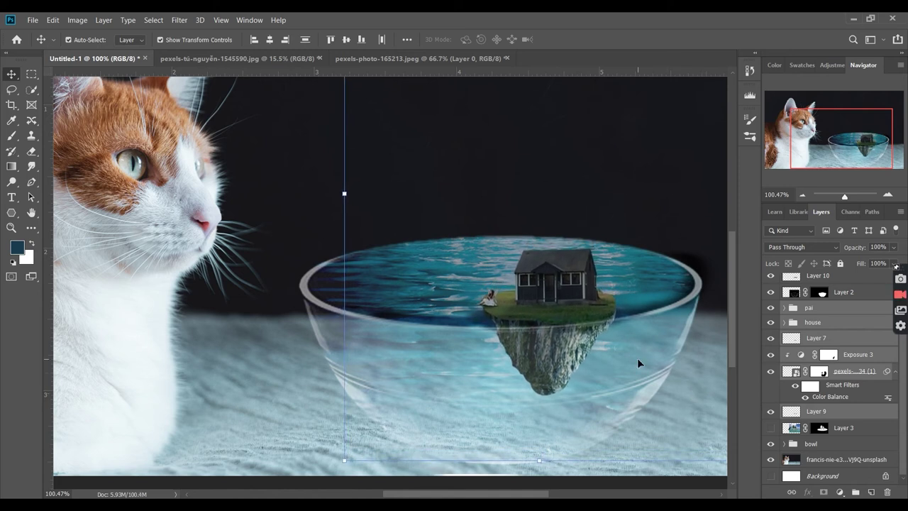
pyautogui.press('Up')
pyautogui.press('Up')
pyautogui.press('Up')
pyautogui.press('Up')
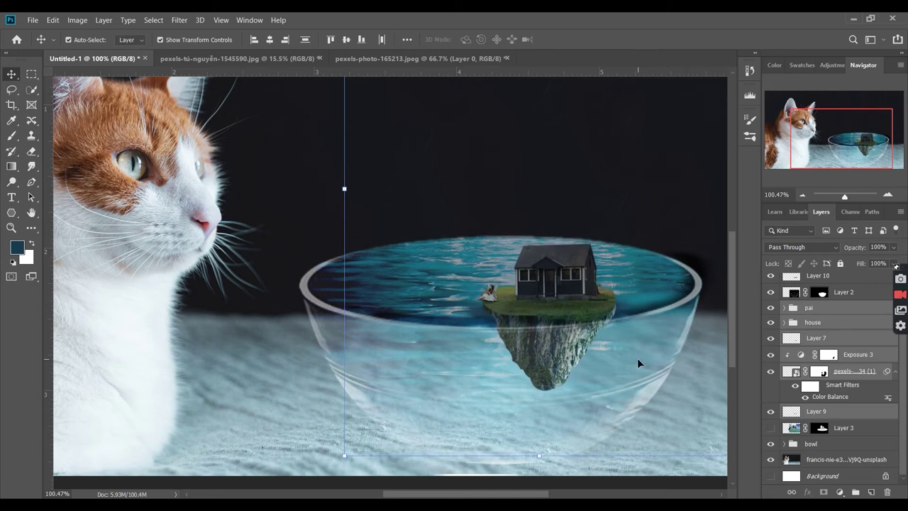
pyautogui.press('Up')
# - Reselect Layer 9 and nudge the house and island up, left, then slightly back down
pyautogui.scroll(-3, 610, 371)
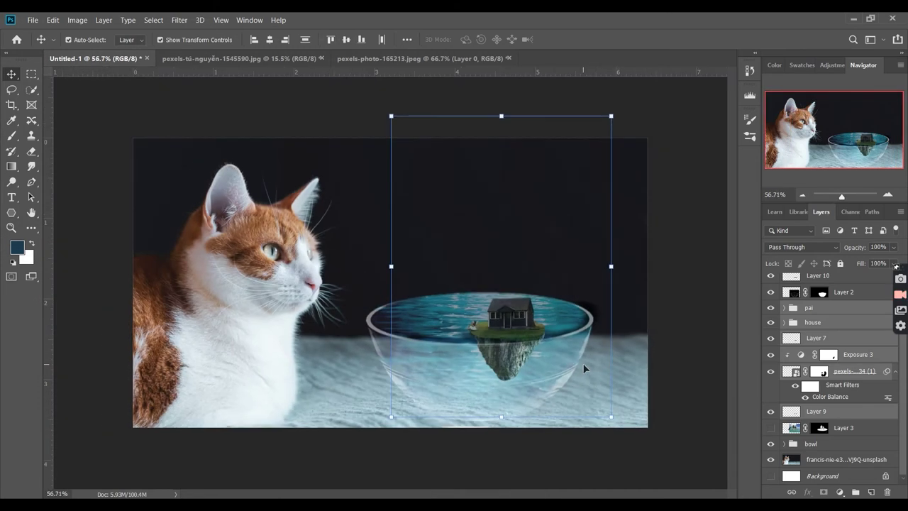
pyautogui.scroll(2, 584, 363)
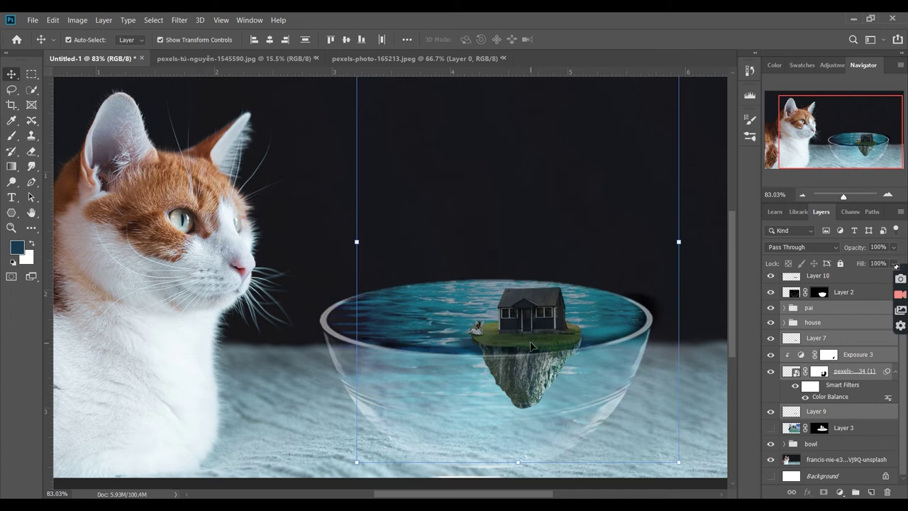
pyautogui.moveTo(560, 353); pyautogui.dragTo(562, 345)
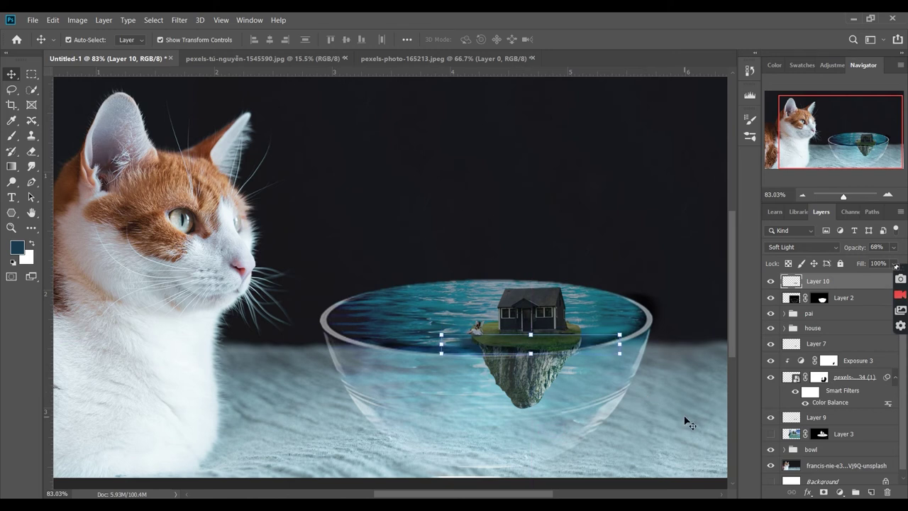
pyautogui.click(809, 313)
pyautogui.scroll(-1, 844, 369)
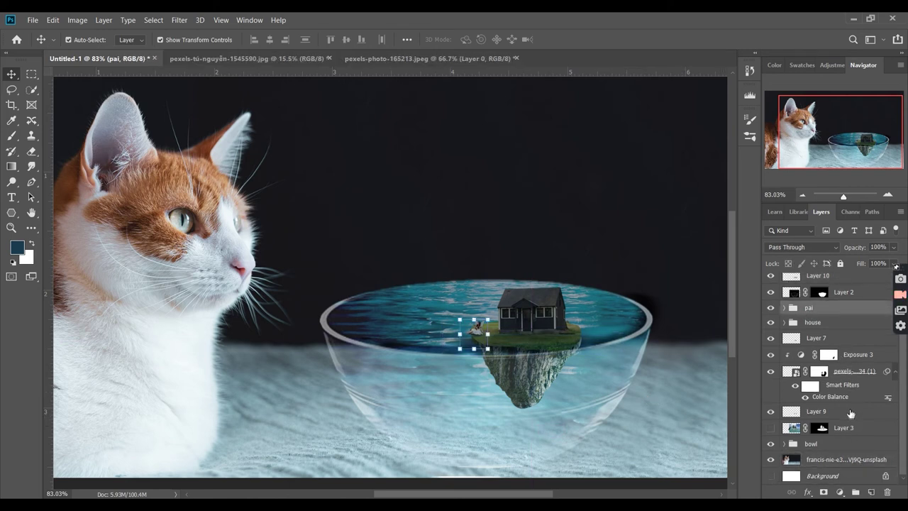
pyautogui.click(851, 414)
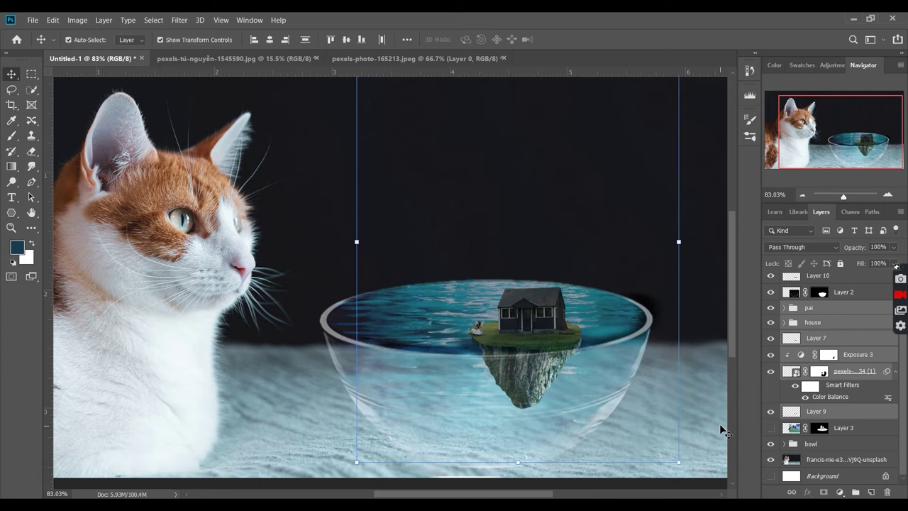
pyautogui.press('Up')
pyautogui.press('Up')
pyautogui.press('Up')
pyautogui.press('Up')
pyautogui.press('Up')
pyautogui.press('Up')
pyautogui.press('Up')
pyautogui.press('Up')
pyautogui.press('Up')
pyautogui.press('Up')
pyautogui.press('Up')
pyautogui.press('Up')
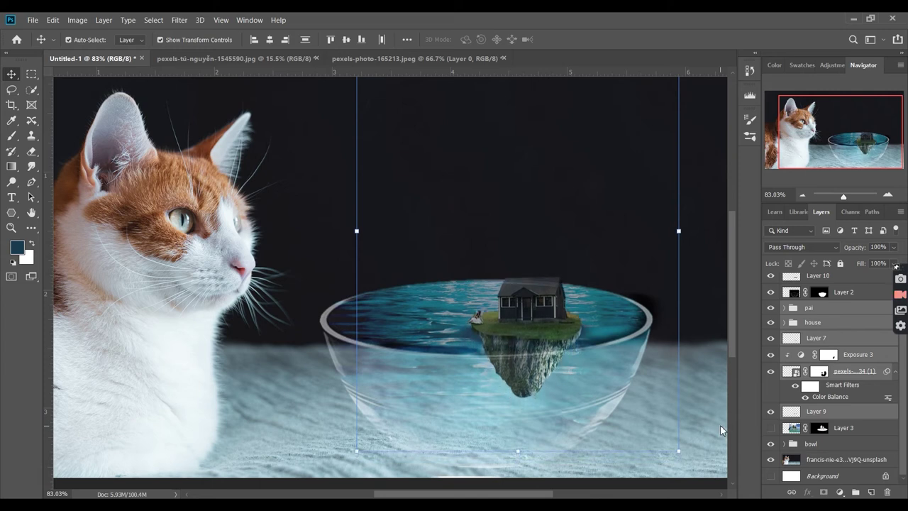
pyautogui.press('Up')
pyautogui.press('Up')
pyautogui.press('Up')
pyautogui.press('Up')
pyautogui.press('Up')
pyautogui.press('Up')
pyautogui.press('Left')
pyautogui.press('Left')
pyautogui.press('Left')
pyautogui.press('Left')
pyautogui.press('Left')
pyautogui.press('Left')
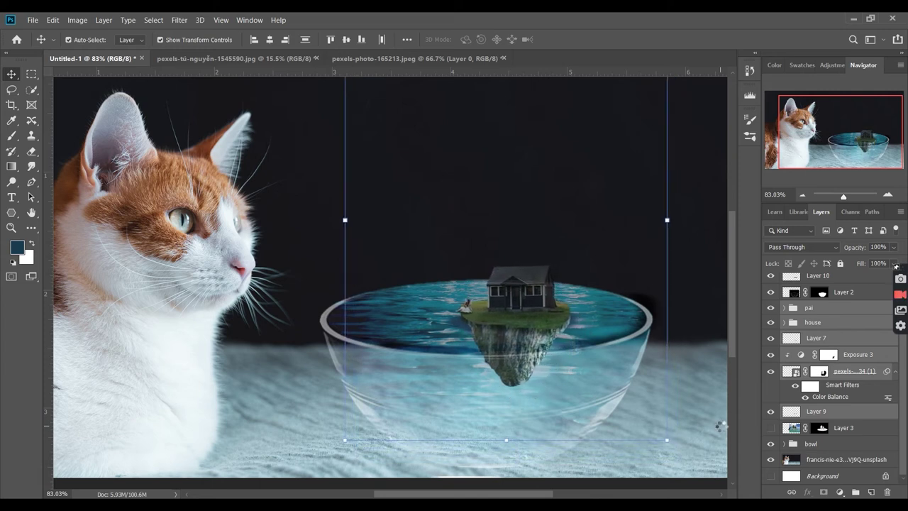
pyautogui.press('Left')
pyautogui.press('Left')
pyautogui.press('Left')
pyautogui.press('Down')
pyautogui.press('Down')
pyautogui.press('Down')
pyautogui.press('Down')
pyautogui.press('Down')
pyautogui.press('Down')
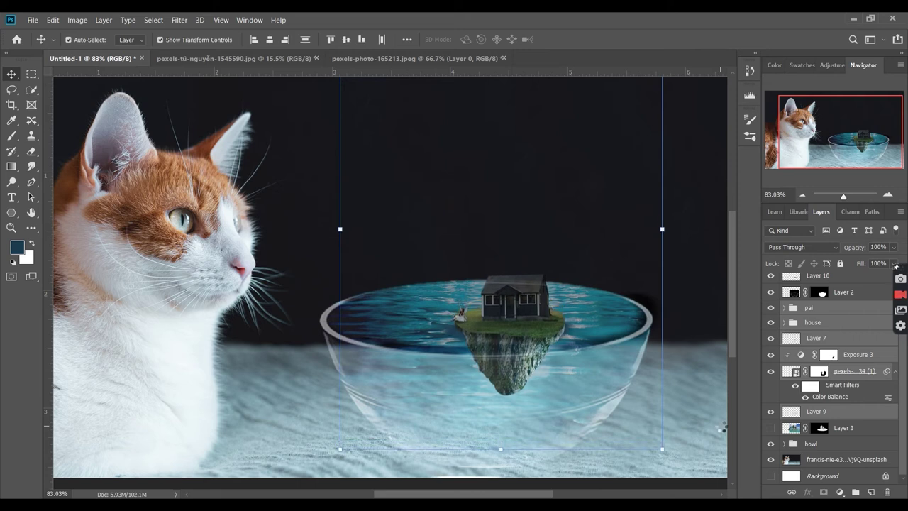
pyautogui.press('Down')
pyautogui.press('Down')
pyautogui.press('Down')
pyautogui.press('Down')
pyautogui.press('Down')
pyautogui.press('Down')
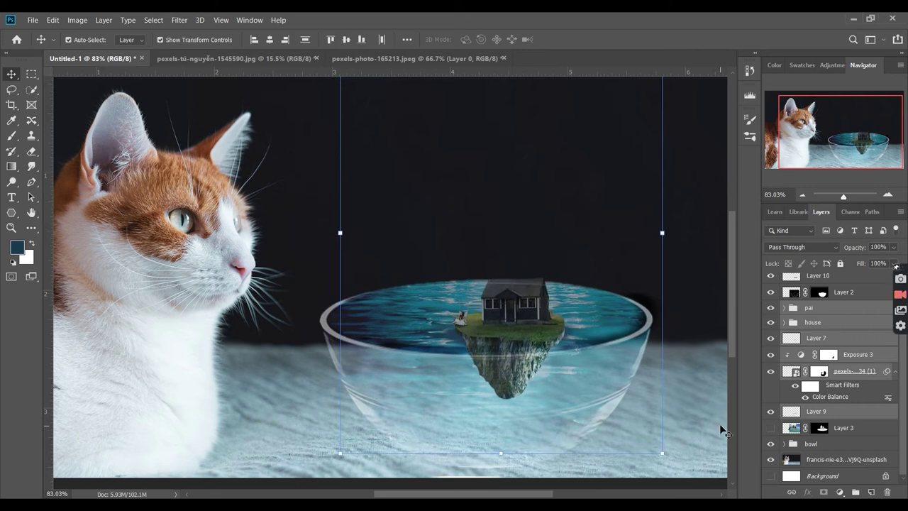
pyautogui.press('Down')
pyautogui.press('Down')
pyautogui.press('Down')
pyautogui.press('Down')
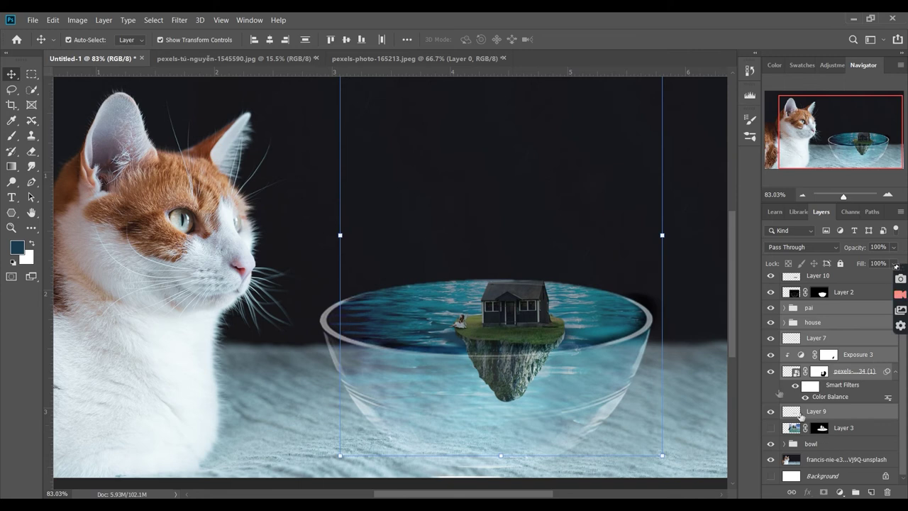
pyautogui.click(693, 350)
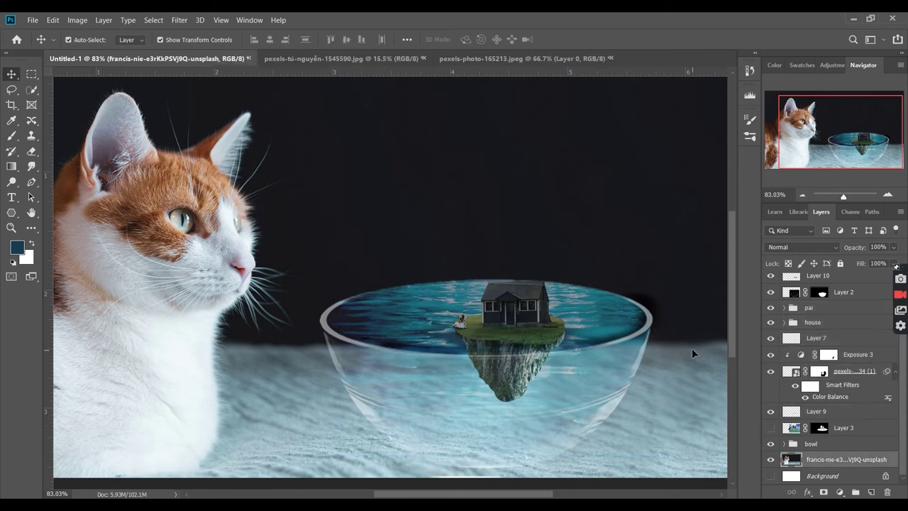
pyautogui.scroll(-3, 692, 348)
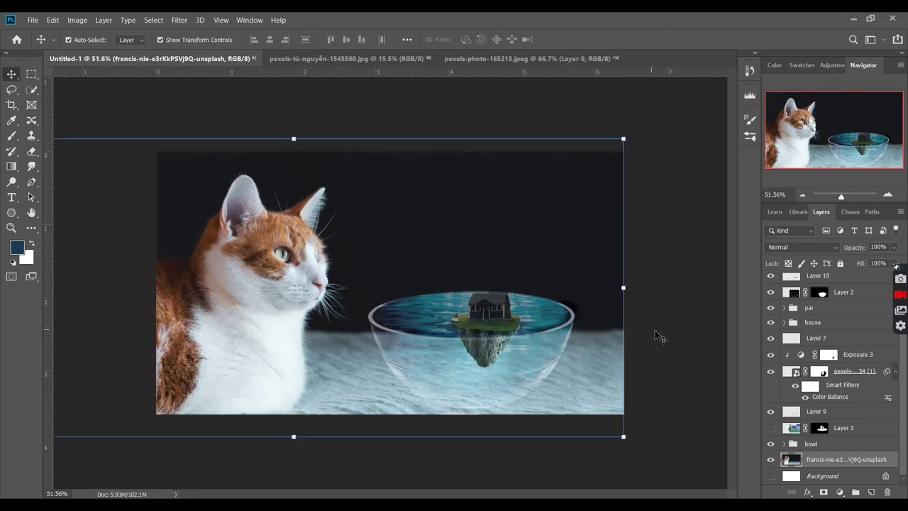
pyautogui.click(665, 339)
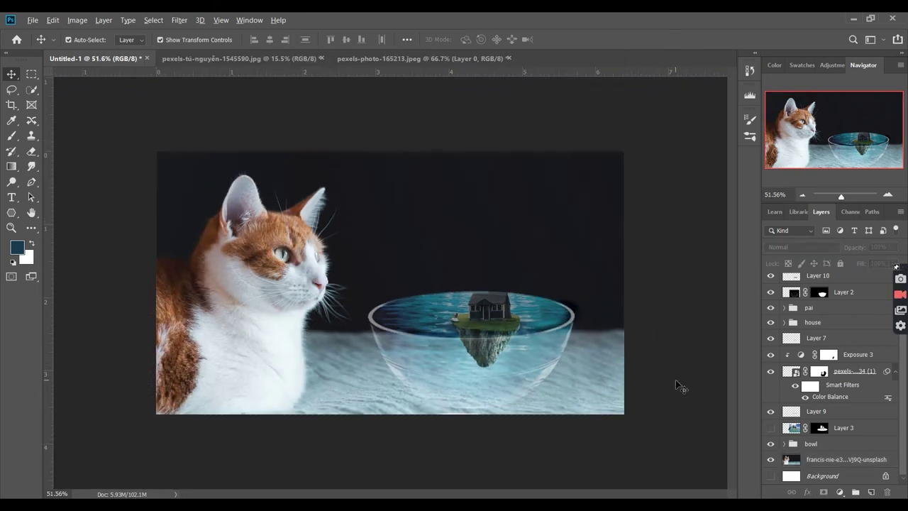
pyautogui.scroll(3, 664, 403)
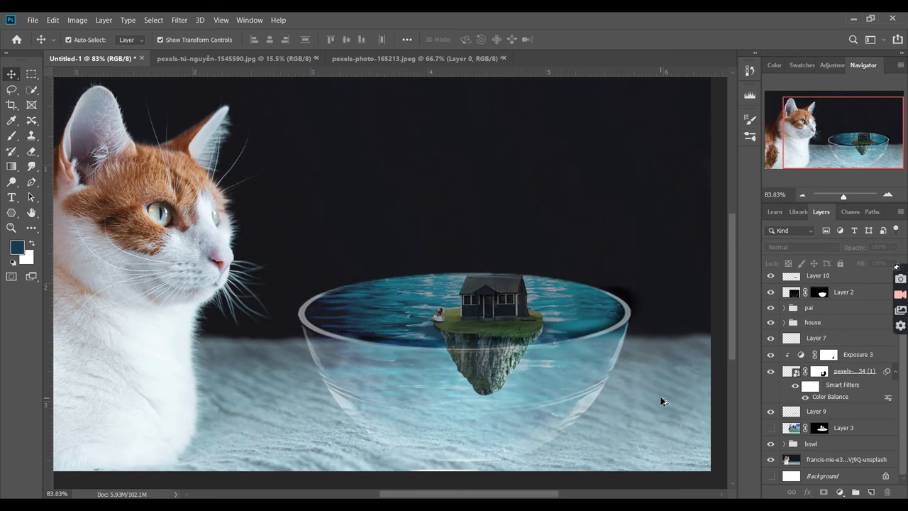
pyautogui.click(601, 310)
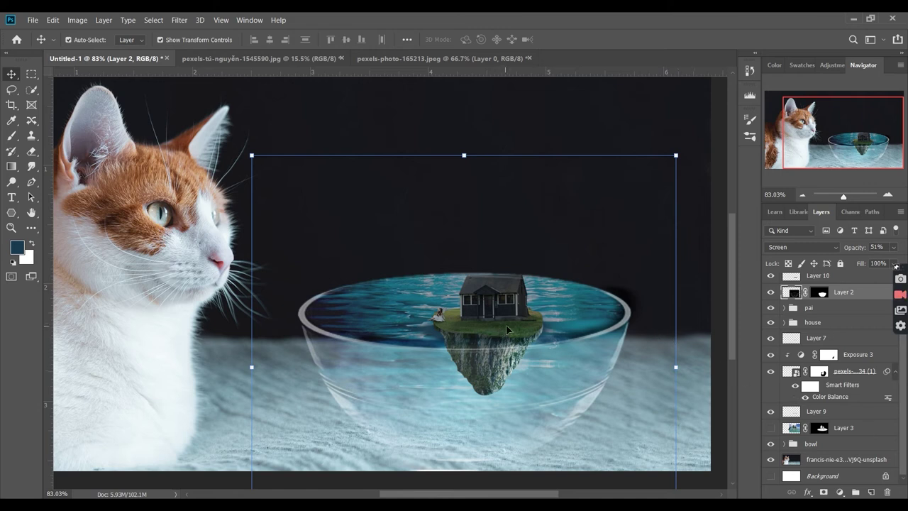
# - Set the placed ladder's blend mode to Multiply to hide its white background
pyautogui.click(722, 309)
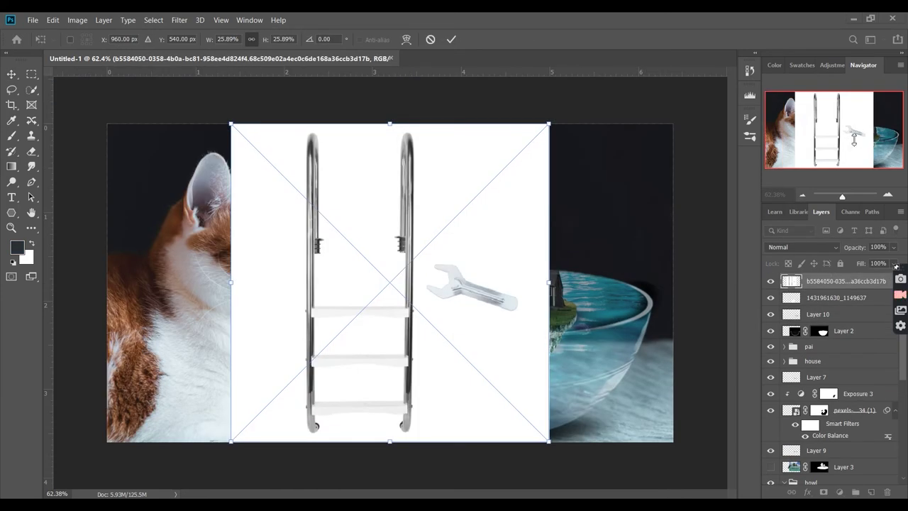
pyautogui.click(834, 246)
pyautogui.click(811, 246)
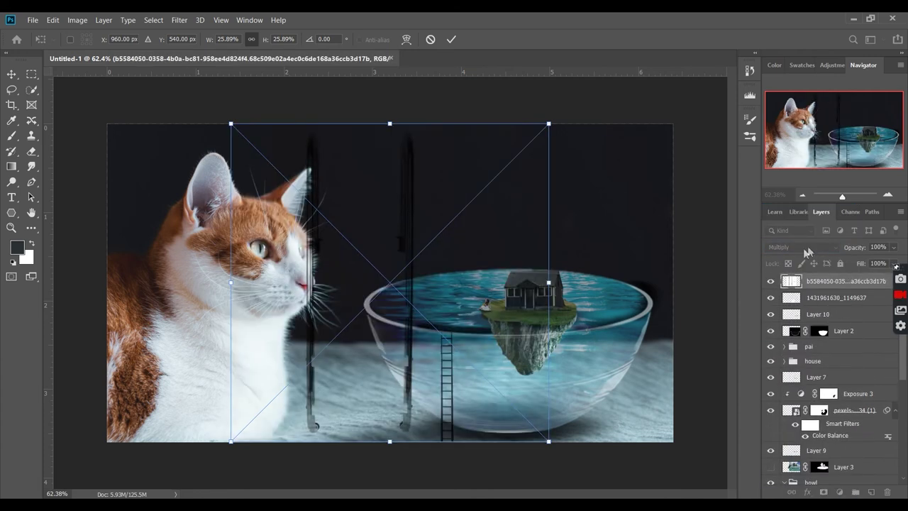
# - Scale the ladder down and position it inside the bowl beneath the island
pyautogui.moveTo(398, 296); pyautogui.dragTo(460, 263)
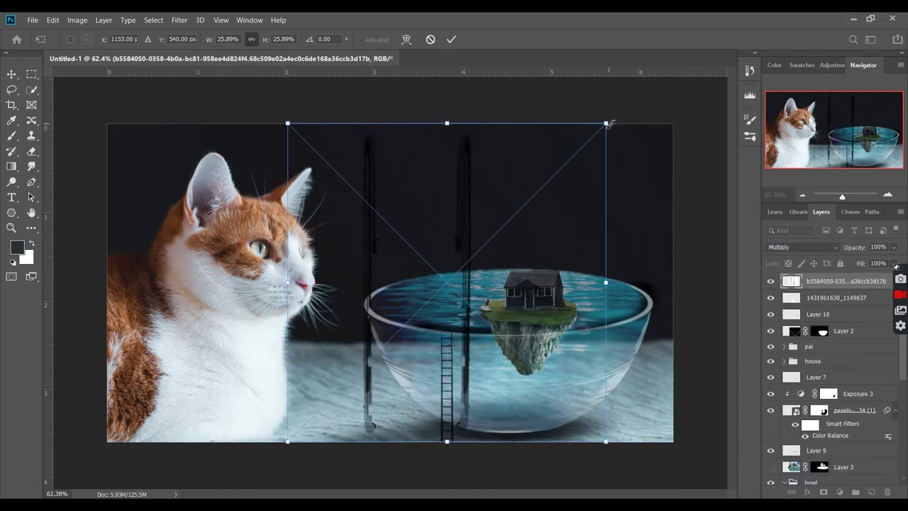
pyautogui.moveTo(606, 123); pyautogui.dragTo(406, 320)
pyautogui.moveTo(366, 364)
pyautogui.mouseDown()
pyautogui.moveTo(434, 330)
pyautogui.moveTo(443, 348)
pyautogui.mouseUp()
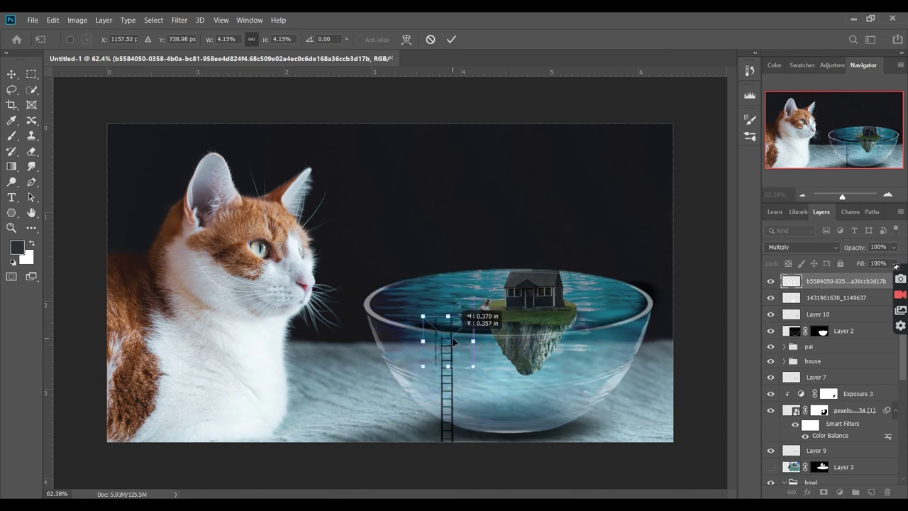
pyautogui.scroll(5, 439, 345)
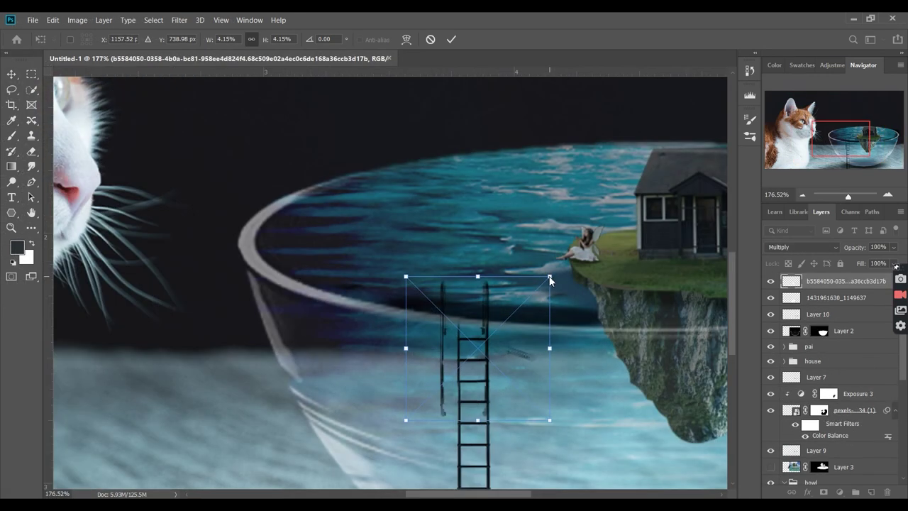
pyautogui.moveTo(547, 282); pyautogui.dragTo(494, 328)
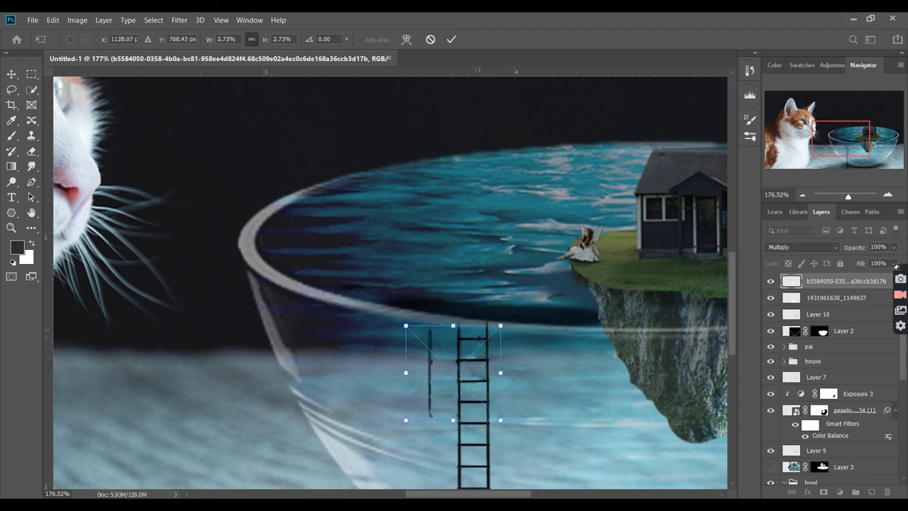
pyautogui.moveTo(459, 362); pyautogui.dragTo(487, 328)
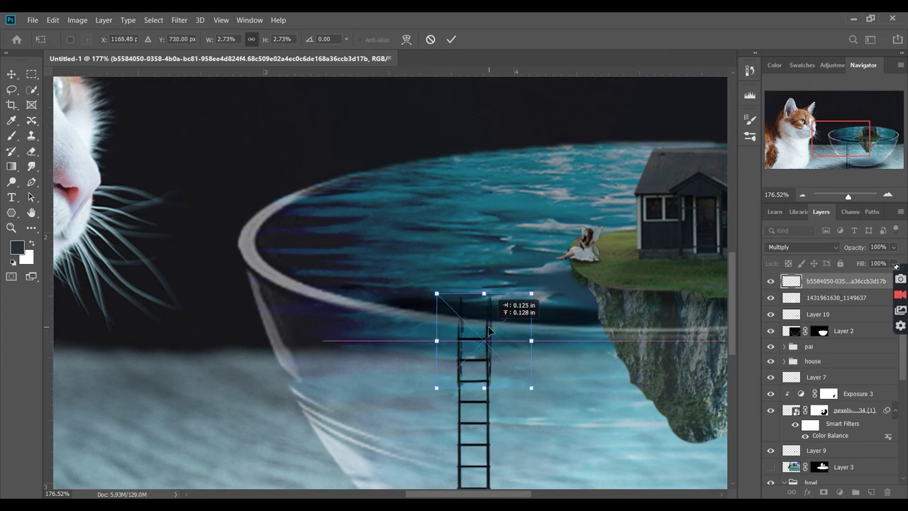
pyautogui.press('Return')
# - Rasterize the ladder layer and erase its stray marks with a 50 px eraser
pyautogui.click(264, 411)
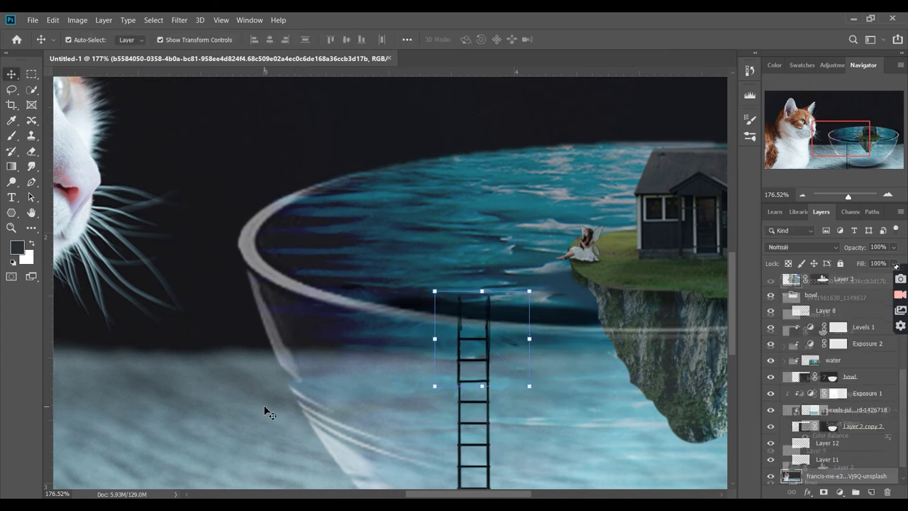
pyautogui.click(485, 360)
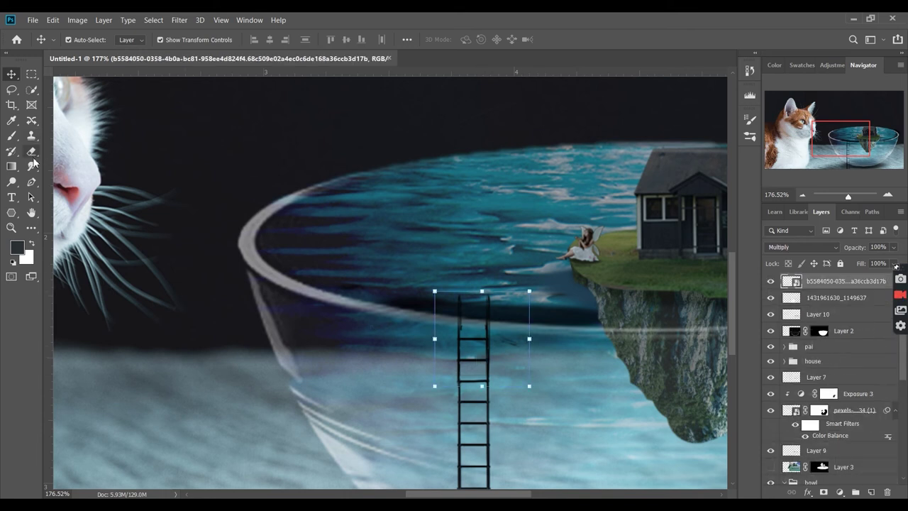
pyautogui.click(32, 154)
pyautogui.click(508, 341)
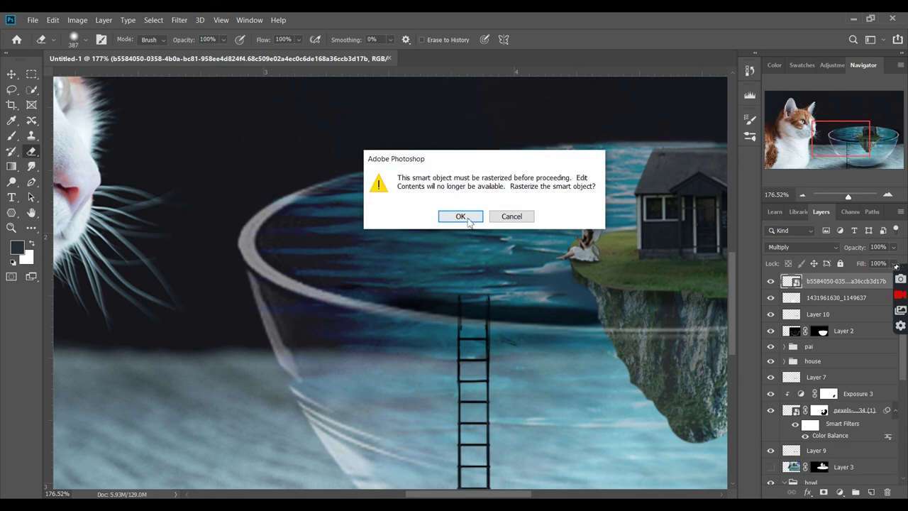
pyautogui.click(461, 217)
pyautogui.keyDown('alt'); pyautogui.rightClick(578, 341); pyautogui.keyUp('alt')
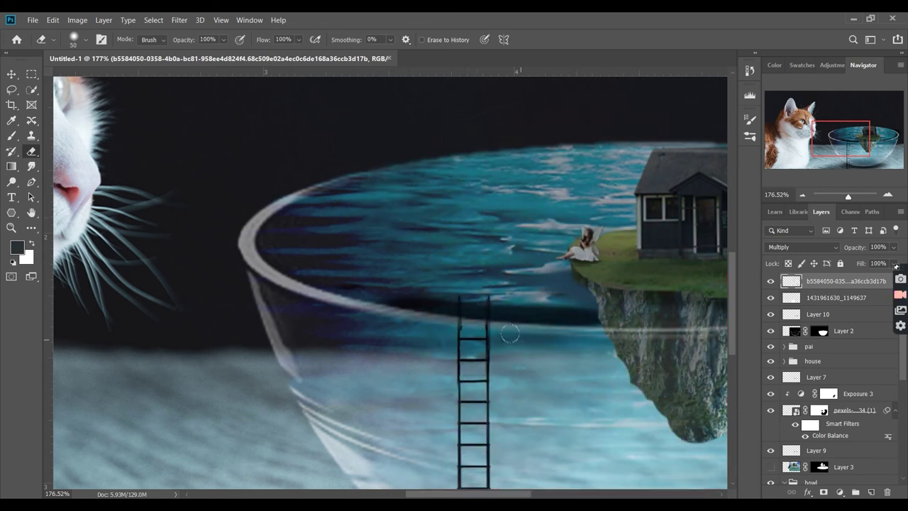
pyautogui.hotkey('ctrl', '0')
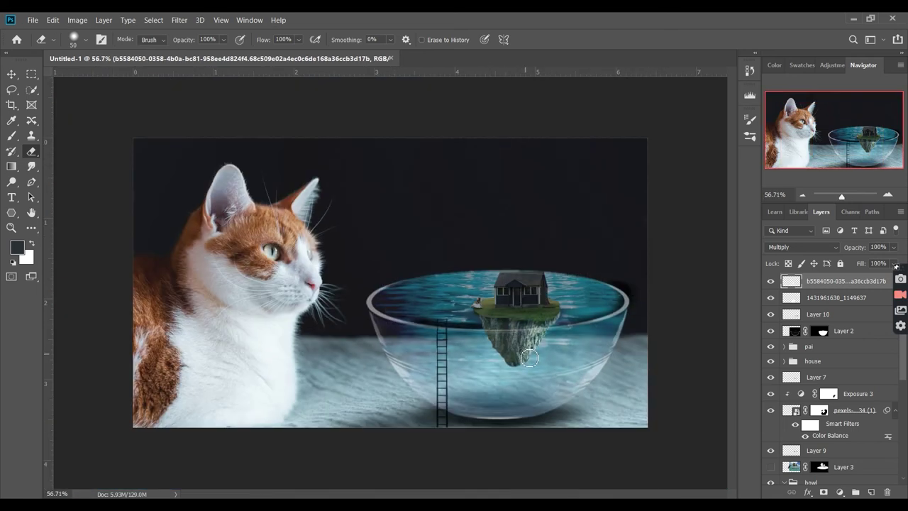
# - Try a direct Color Balance cyan shift on the cat photo, then cancel it
pyautogui.click(11, 73)
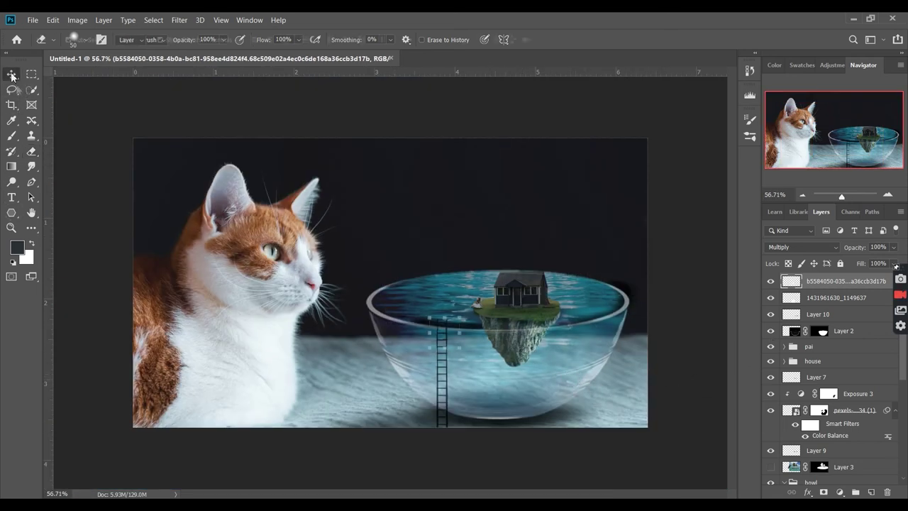
pyautogui.scroll(-5, 835, 454)
pyautogui.click(835, 474)
pyautogui.click(844, 461)
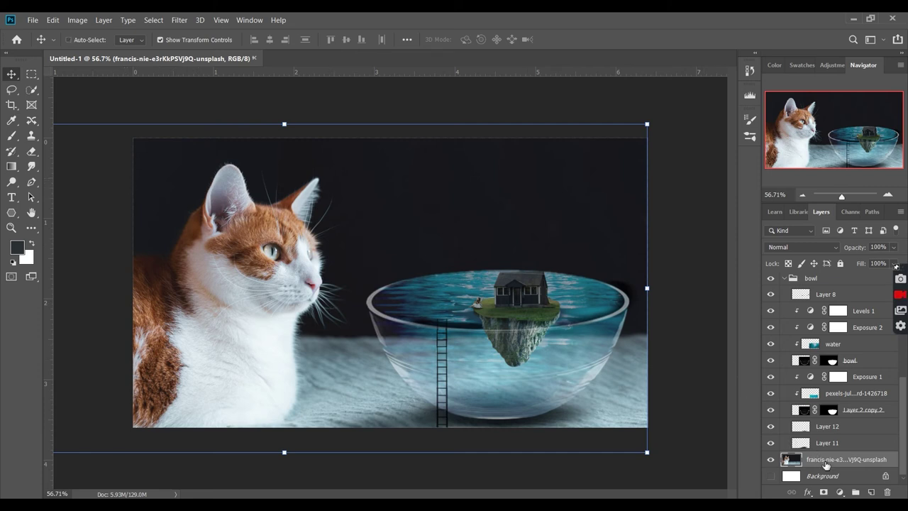
pyautogui.hotkey('ctrl', 'b')
pyautogui.moveTo(685, 181); pyautogui.dragTo(636, 173)
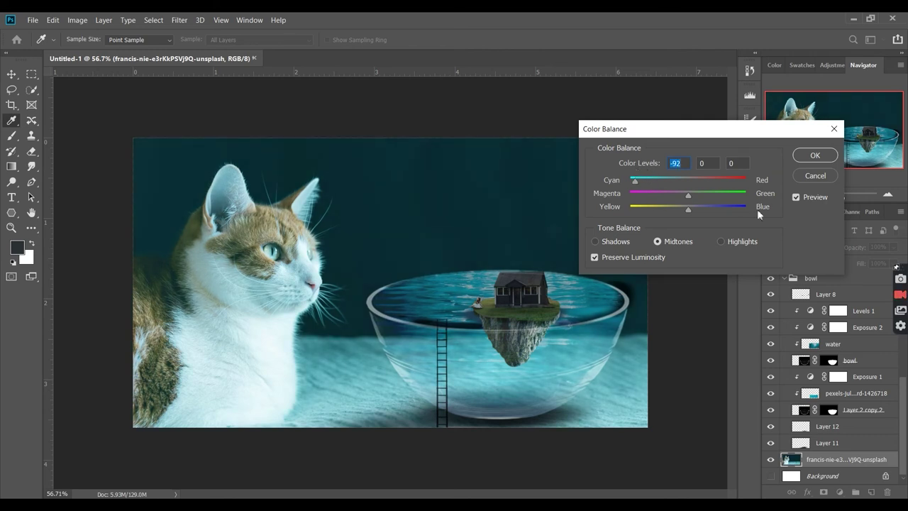
pyautogui.moveTo(725, 131); pyautogui.dragTo(761, 108)
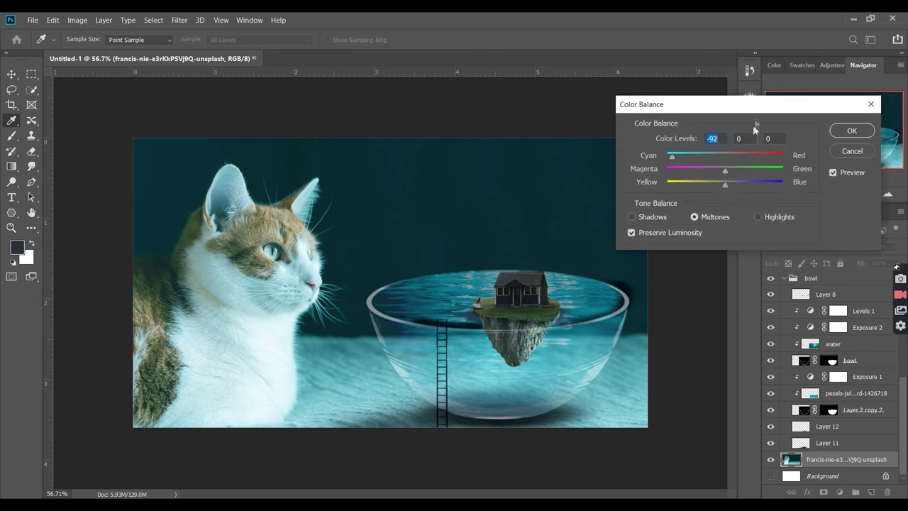
pyautogui.moveTo(672, 156); pyautogui.dragTo(727, 155)
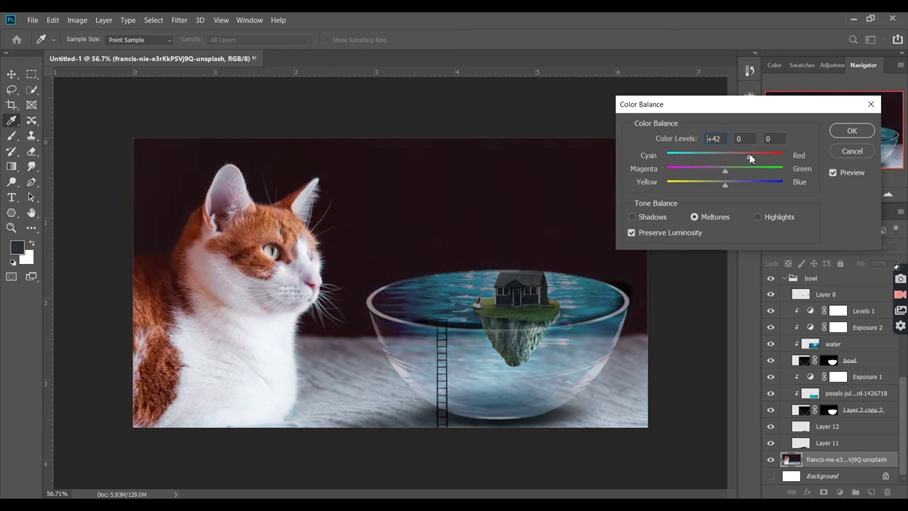
pyautogui.click(844, 152)
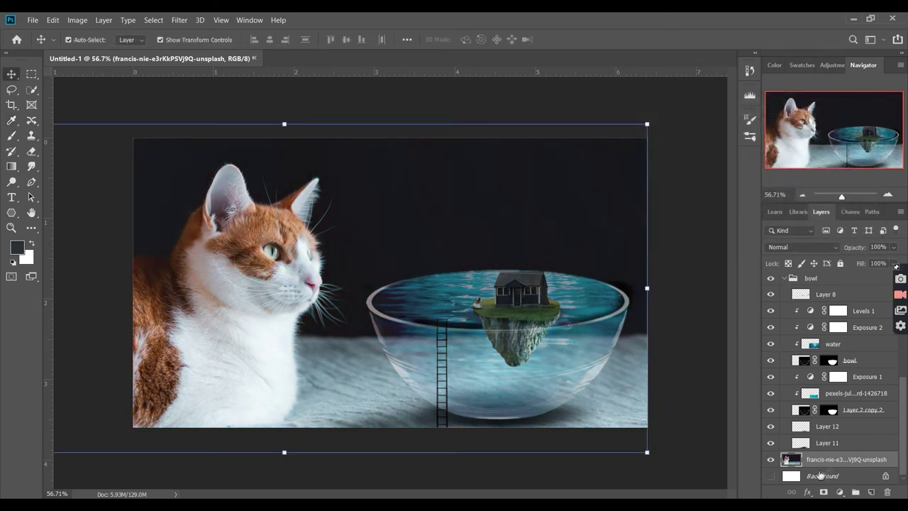
# - Add a Color Balance adjustment layer with midtones Cyan–Red set to about -68
pyautogui.click(841, 492)
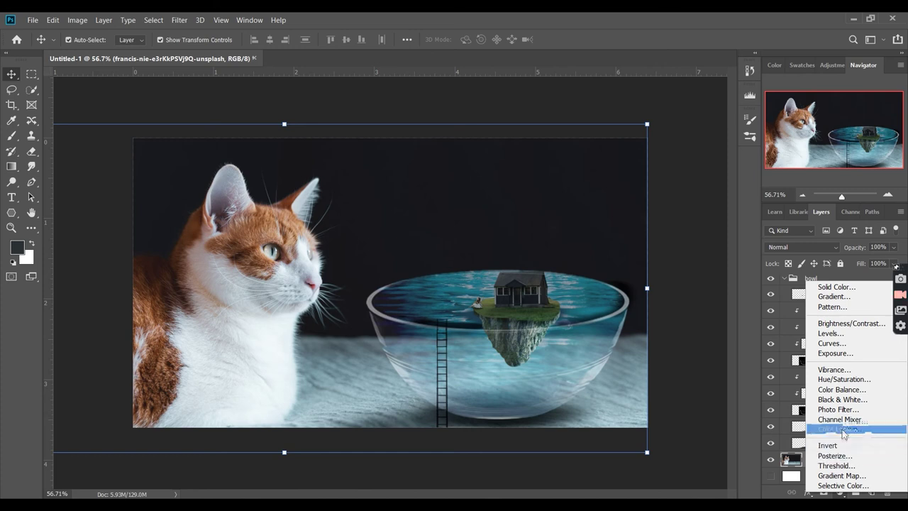
pyautogui.click(841, 390)
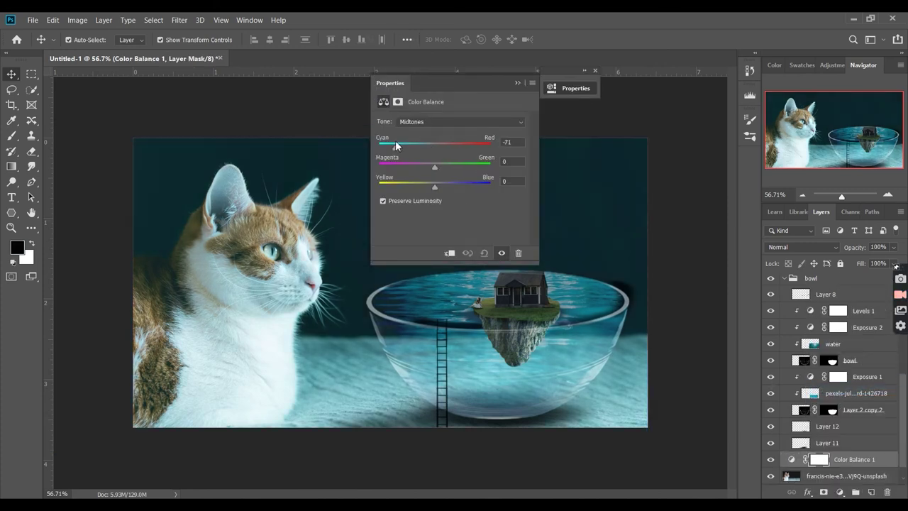
pyautogui.moveTo(395, 143); pyautogui.dragTo(364, 141)
pyautogui.click(518, 83)
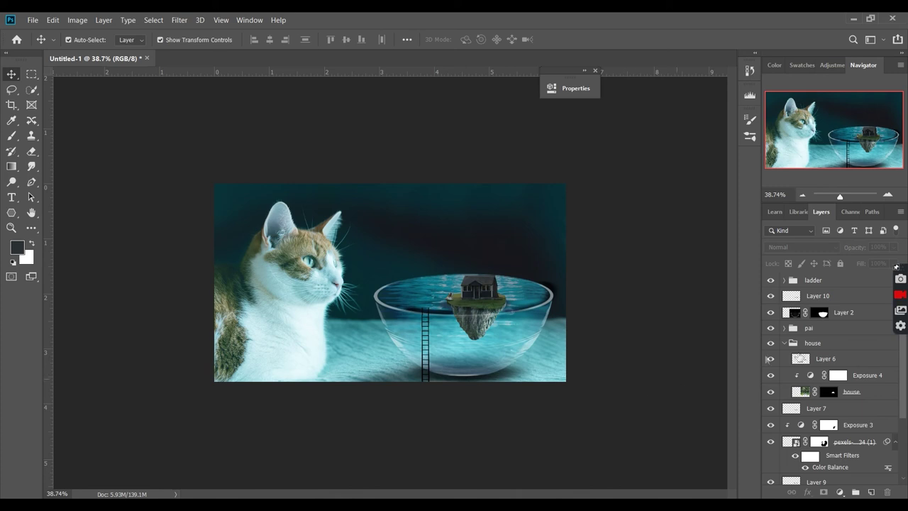
pyautogui.click(793, 344)
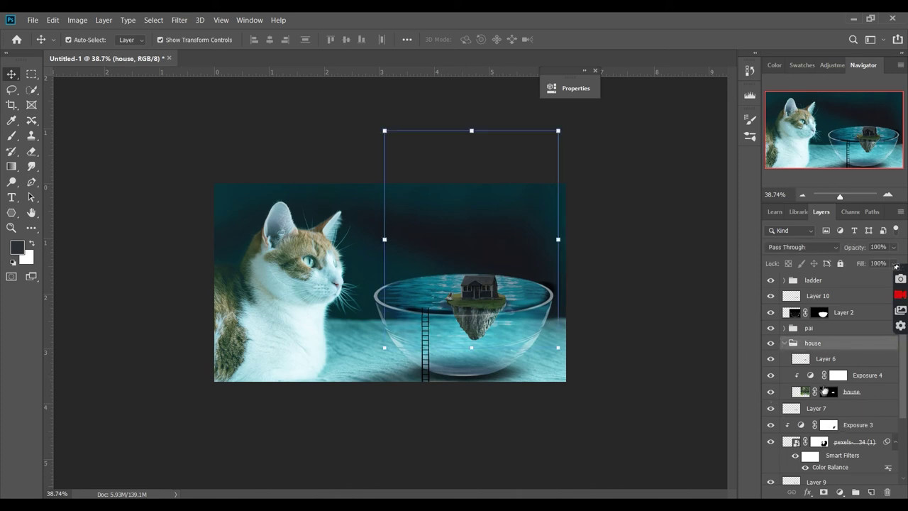
pyautogui.click(845, 396)
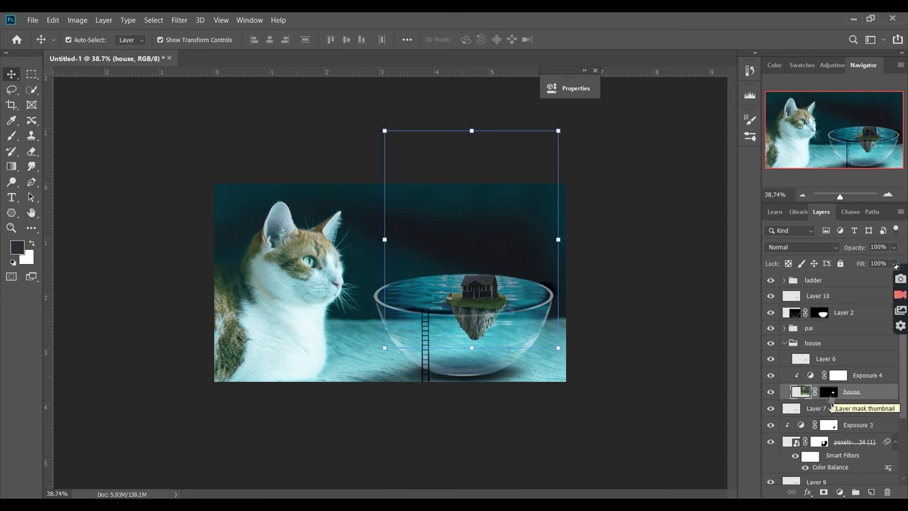
pyautogui.click(840, 491)
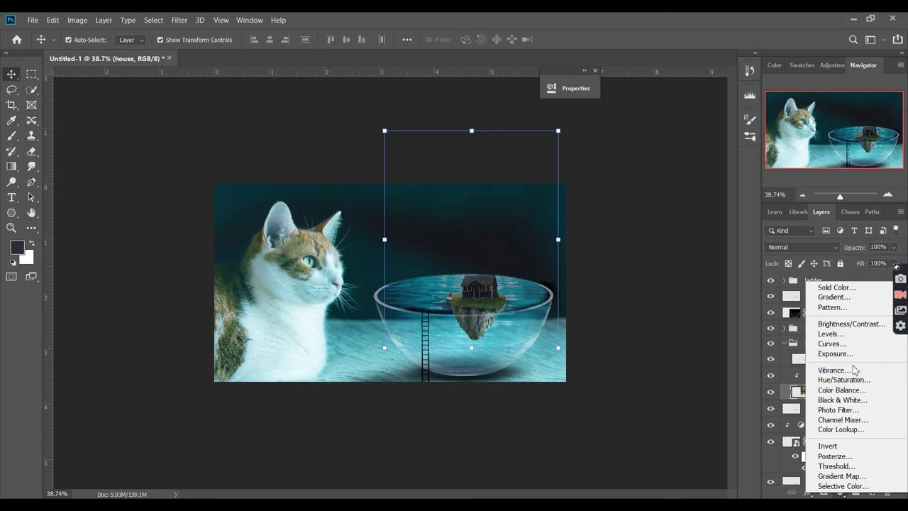
pyautogui.click(854, 384)
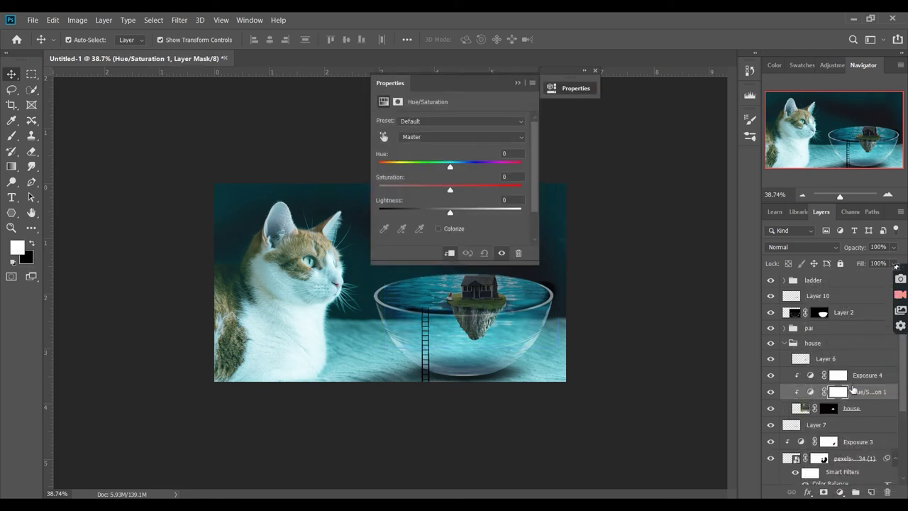
pyautogui.moveTo(449, 169)
pyautogui.mouseDown()
pyautogui.moveTo(404, 165)
pyautogui.moveTo(451, 162)
pyautogui.mouseUp()
pyautogui.keyDown('ctrl'); pyautogui.click(858, 392); pyautogui.keyUp('ctrl')
pyautogui.click(861, 393)
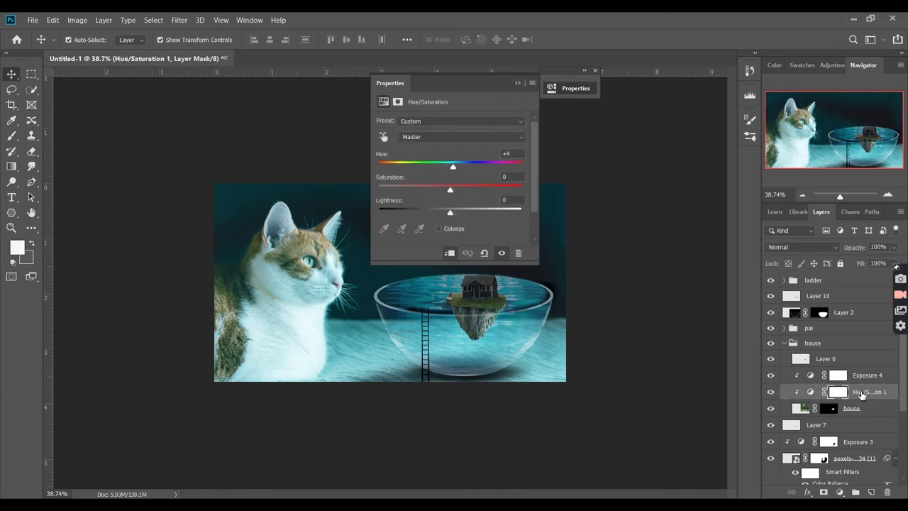
pyautogui.press('Delete')
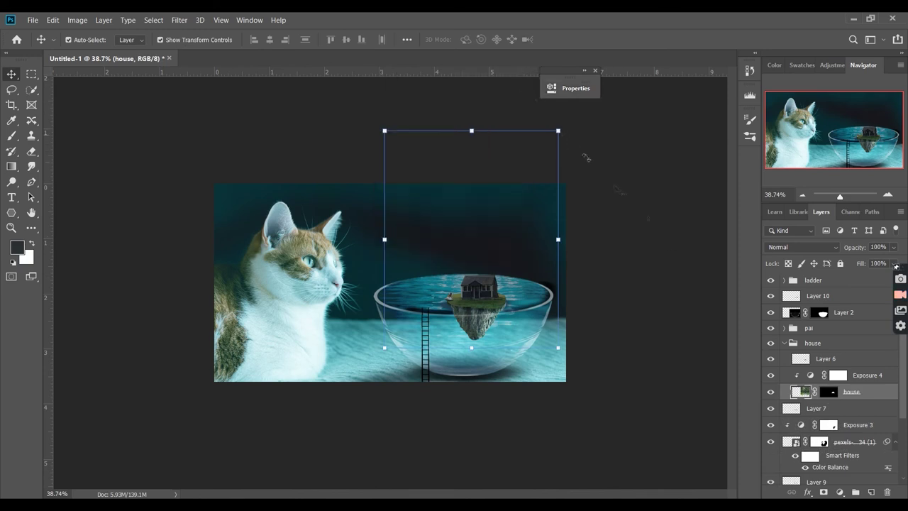
pyautogui.click(526, 84)
# - Add a clipped Color Balance layer to the house: Midtones Yellow -100, Shadows Blue +100, Highlights Yellow -100
pyautogui.click(840, 492)
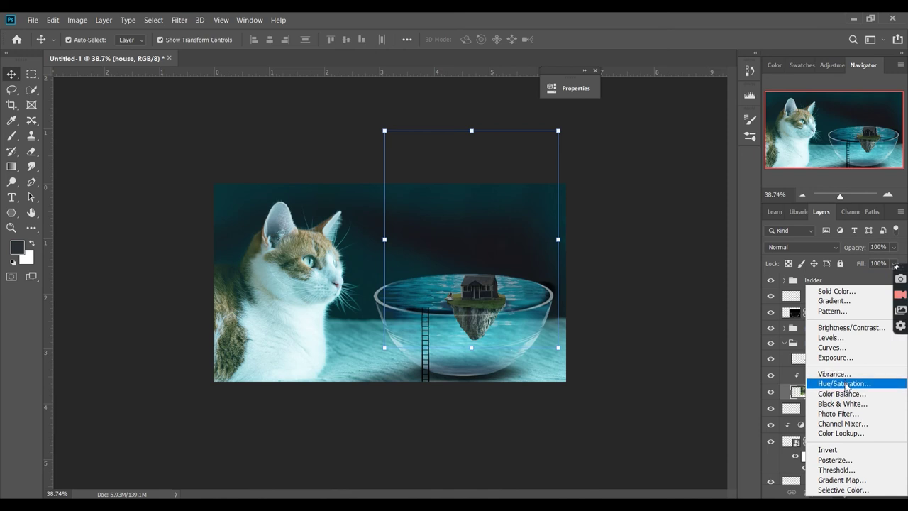
pyautogui.click(843, 394)
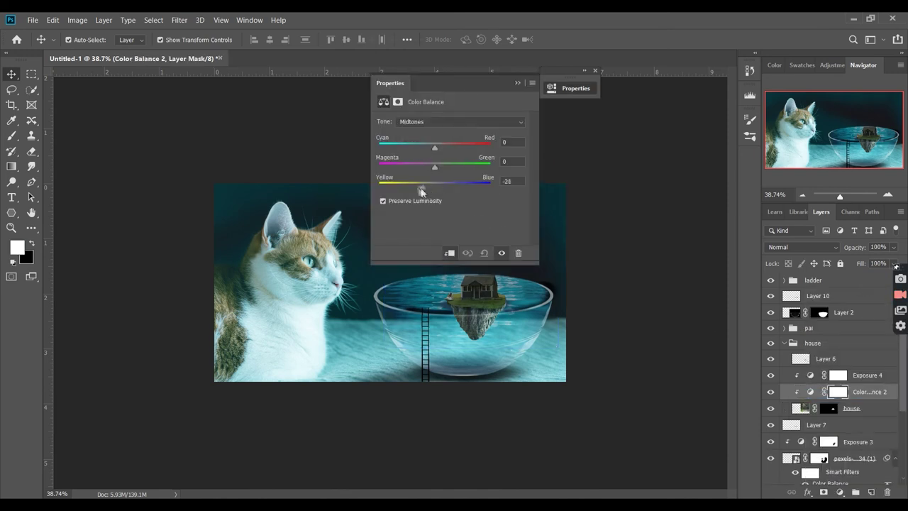
pyautogui.moveTo(434, 186); pyautogui.dragTo(350, 170)
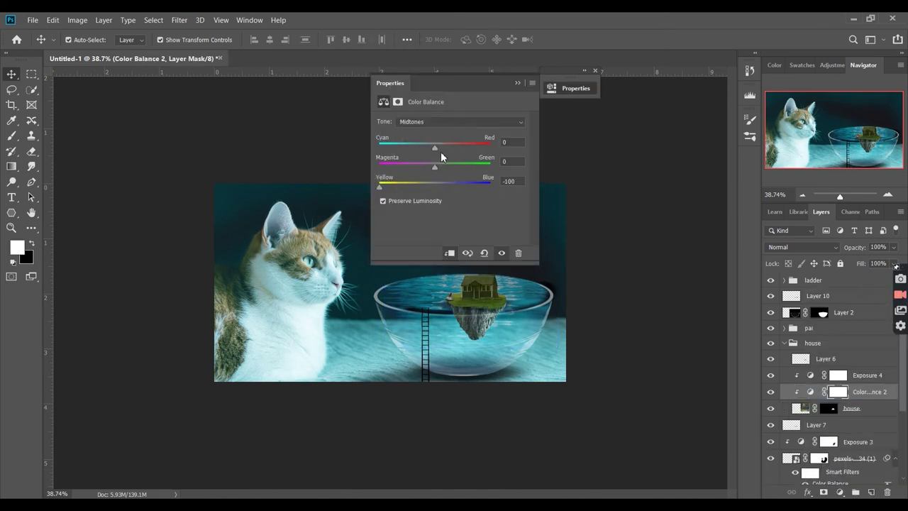
pyautogui.moveTo(448, 149)
pyautogui.mouseDown()
pyautogui.moveTo(458, 150)
pyautogui.moveTo(433, 144)
pyautogui.moveTo(473, 170)
pyautogui.moveTo(429, 166)
pyautogui.mouseUp()
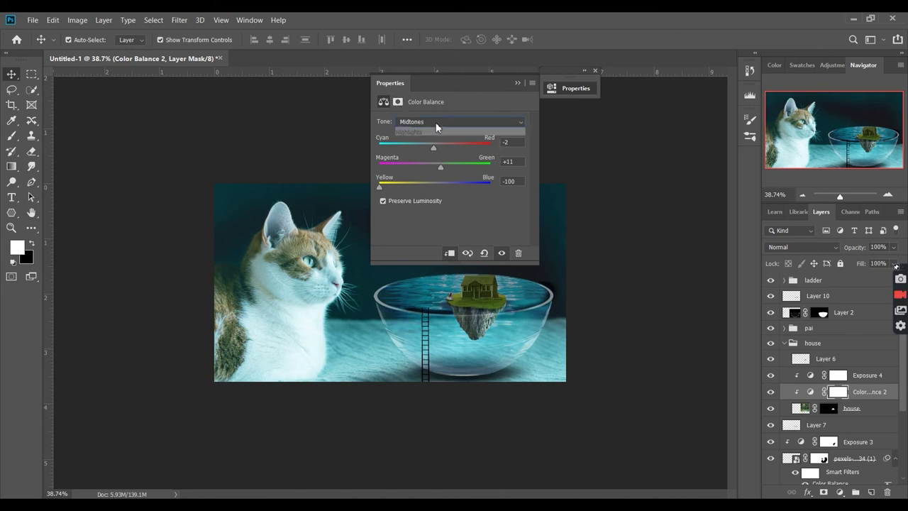
pyautogui.click(436, 122)
pyautogui.click(432, 133)
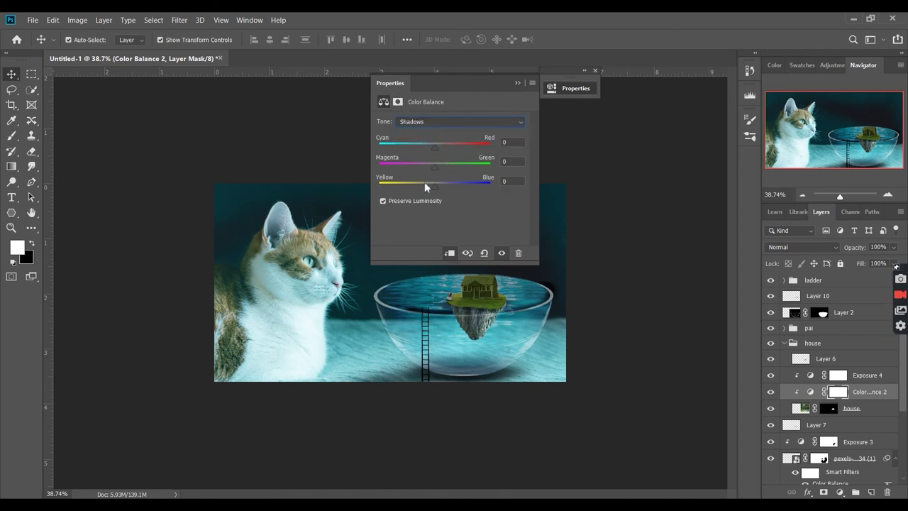
pyautogui.moveTo(435, 190); pyautogui.dragTo(360, 176)
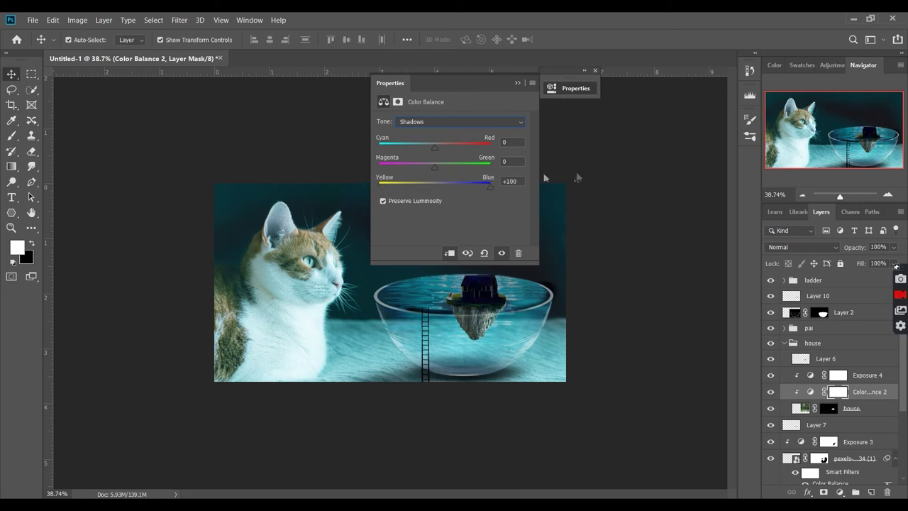
pyautogui.click(427, 121)
pyautogui.click(428, 147)
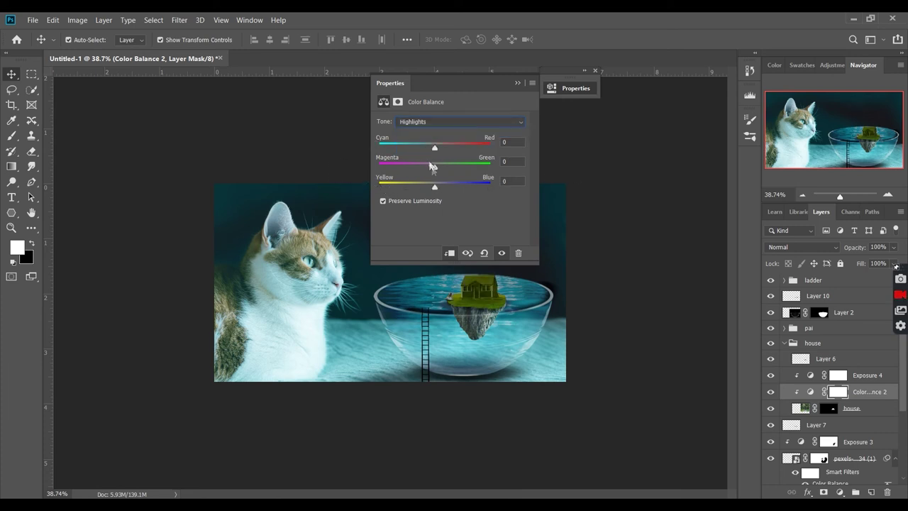
pyautogui.moveTo(435, 186); pyautogui.dragTo(357, 182)
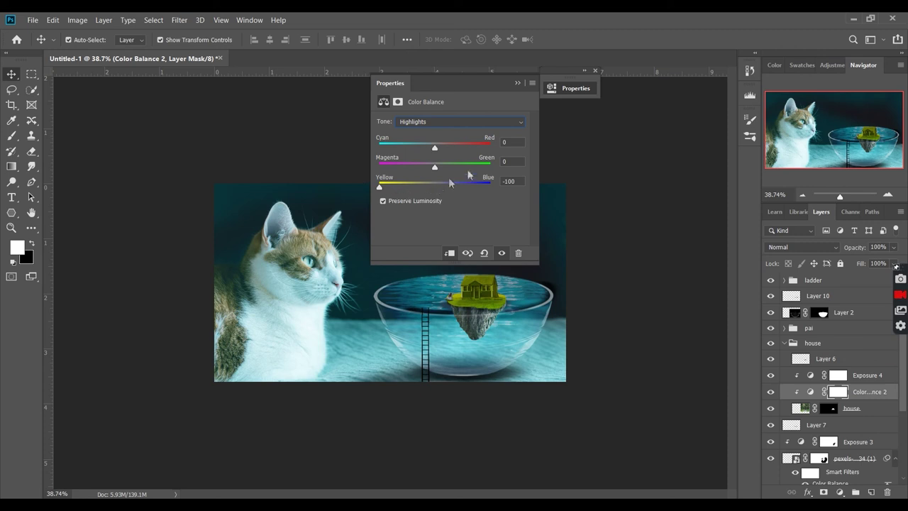
pyautogui.click(518, 84)
# - Fill the Color Balance 2 mask with black to hide the yellow tint
pyautogui.click(632, 304)
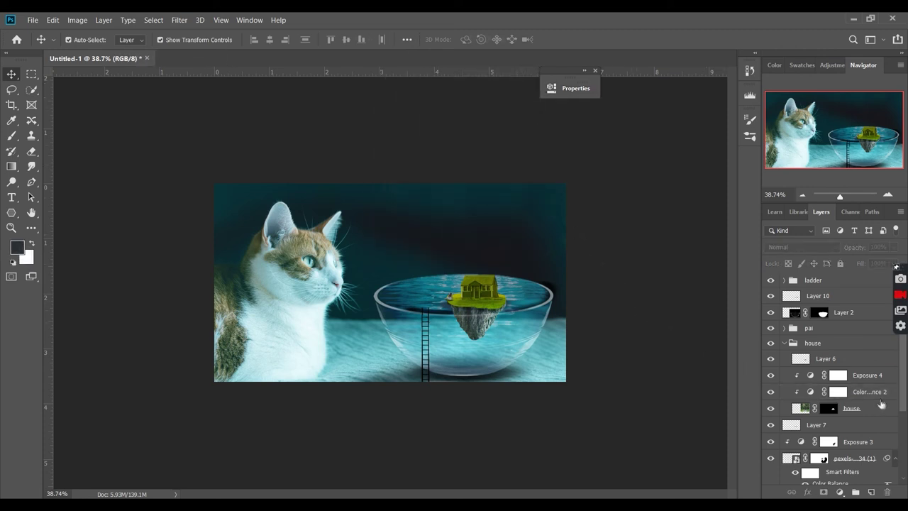
pyautogui.click(839, 393)
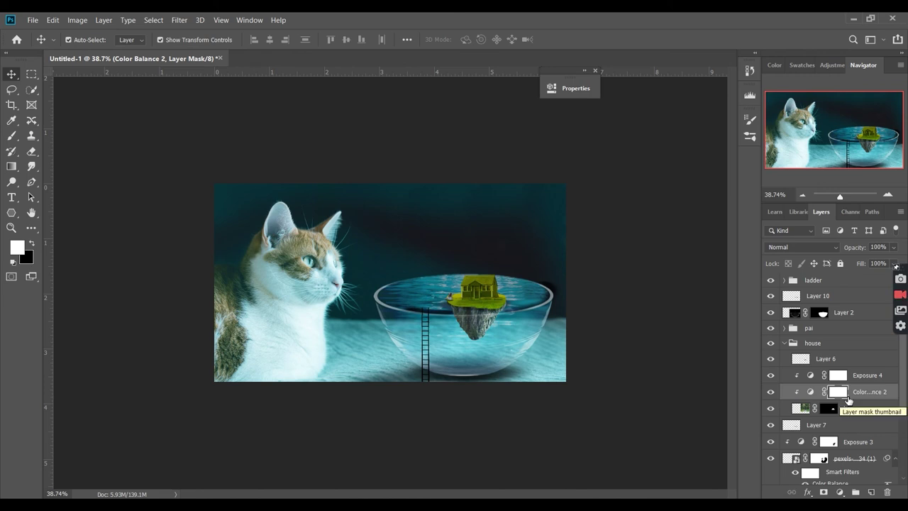
pyautogui.click(31, 244)
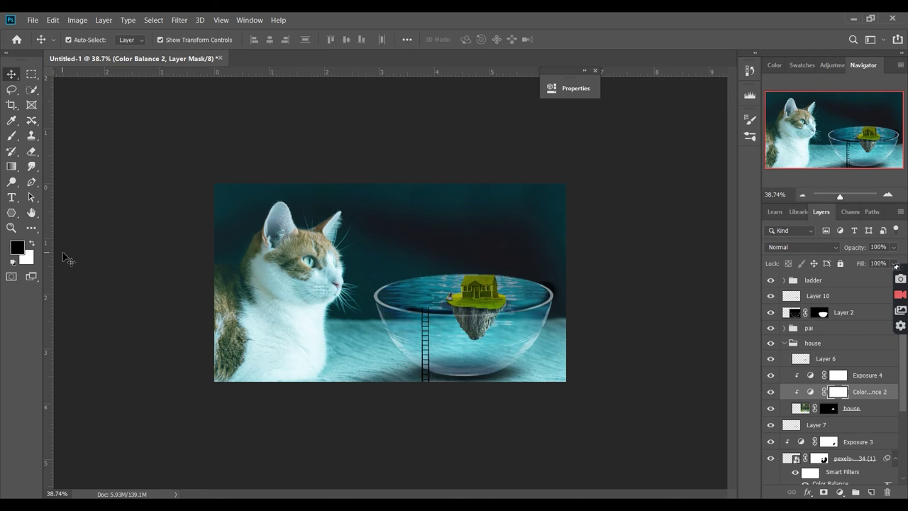
pyautogui.hotkey('shift', 'F5')
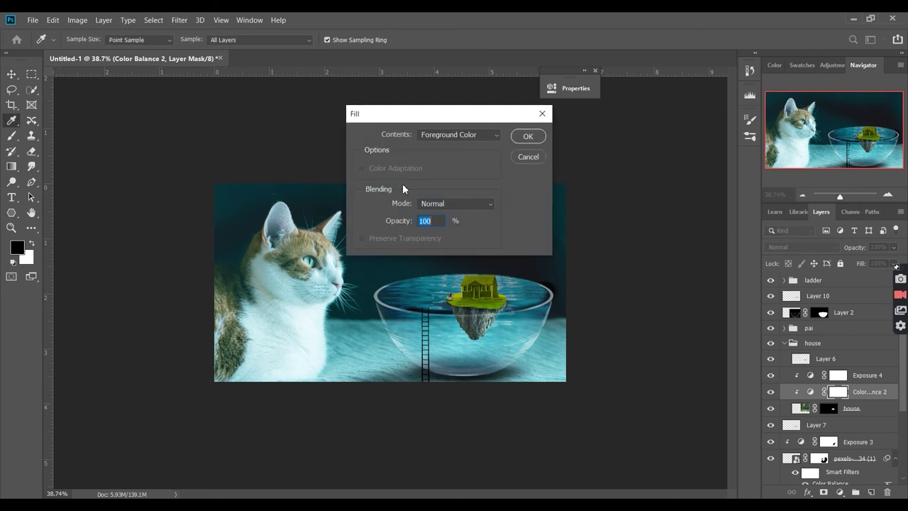
pyautogui.click(460, 134)
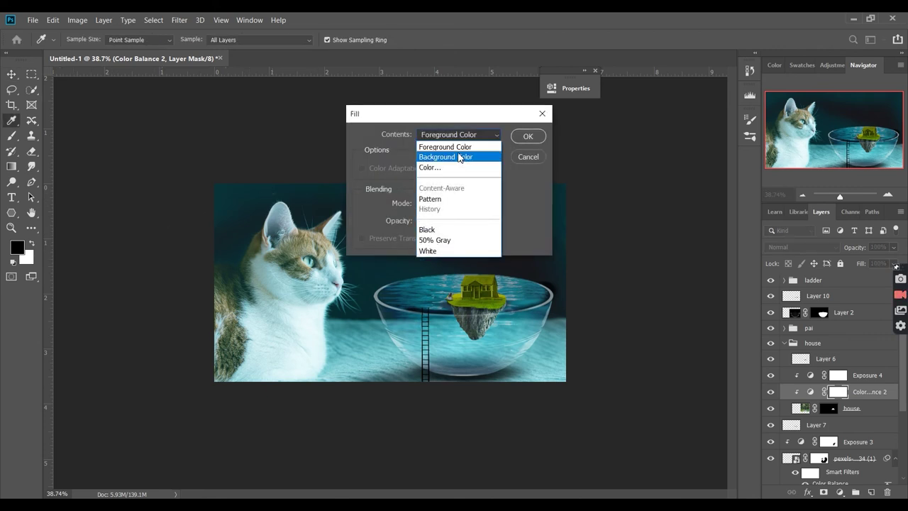
pyautogui.click(447, 147)
pyautogui.click(528, 136)
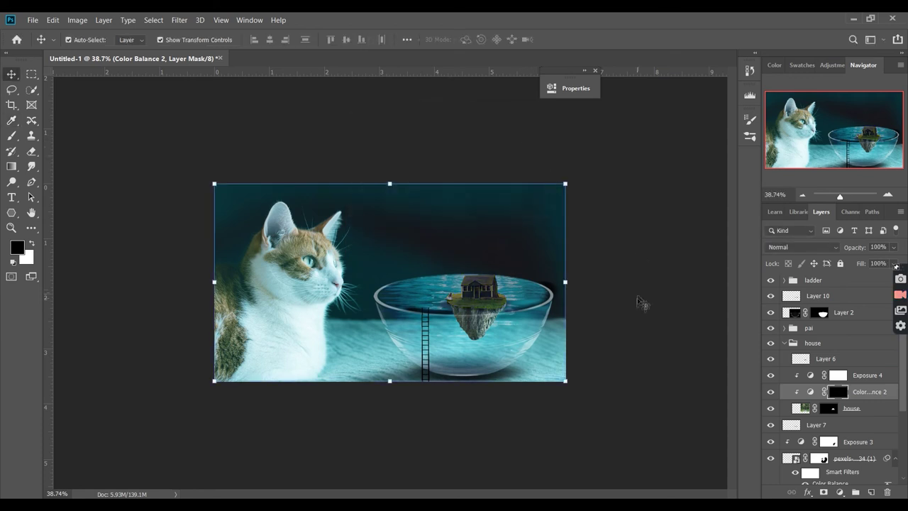
pyautogui.click(638, 303)
# - Target the Color Balance 2 mask with a small white brush, zoomed in on the house windows
pyautogui.click(838, 392)
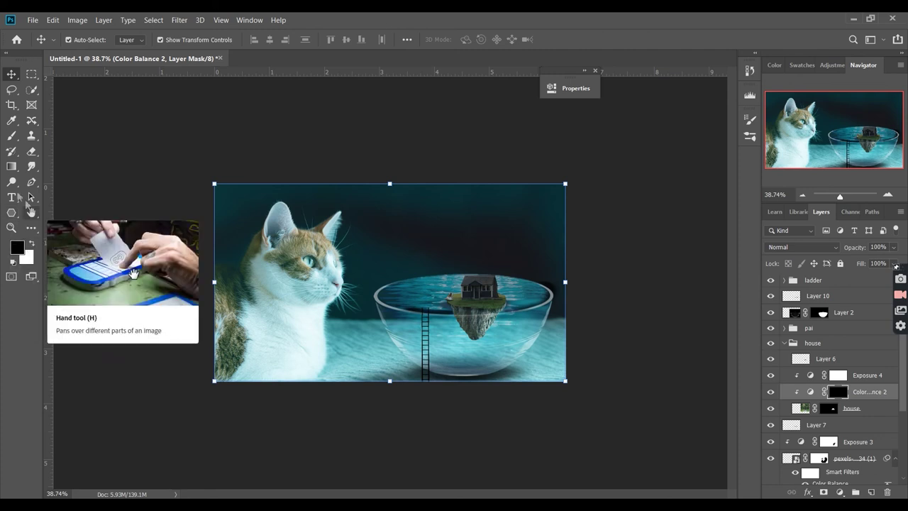
pyautogui.click(11, 135)
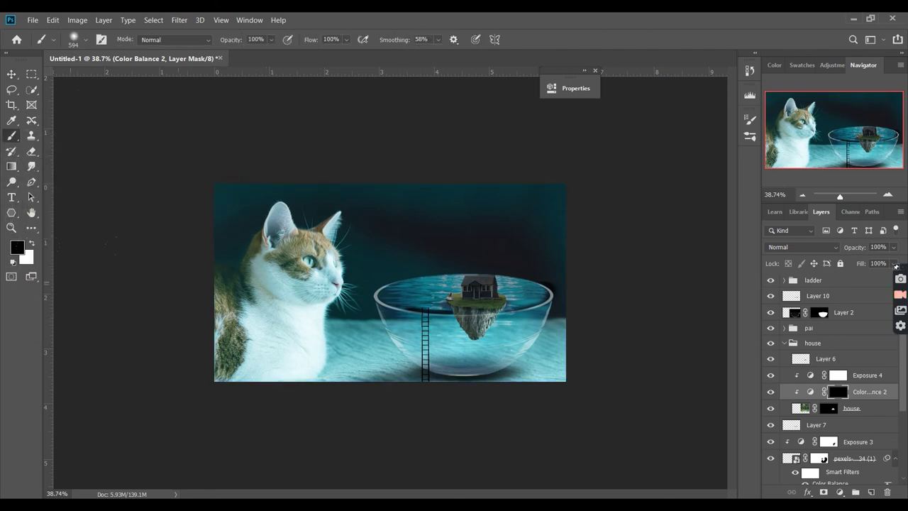
pyautogui.click(31, 245)
pyautogui.scroll(5, 391, 309)
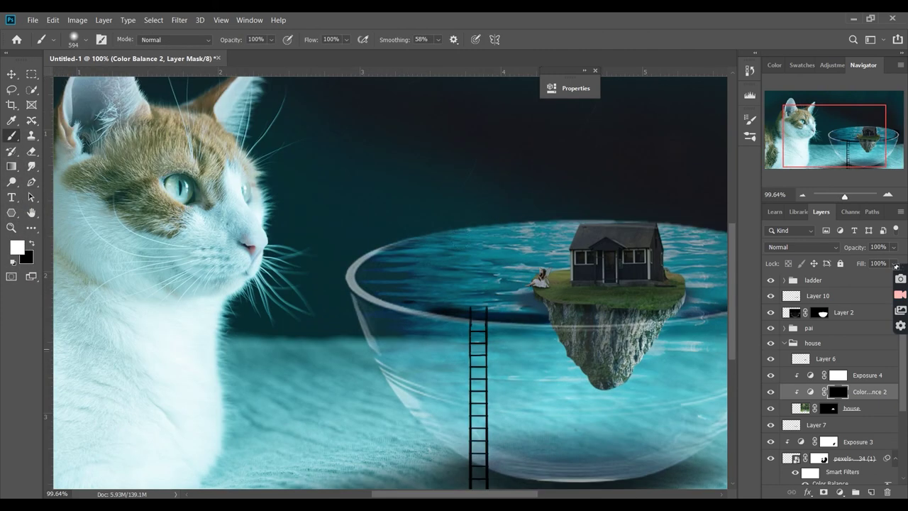
pyautogui.scroll(5, 584, 316)
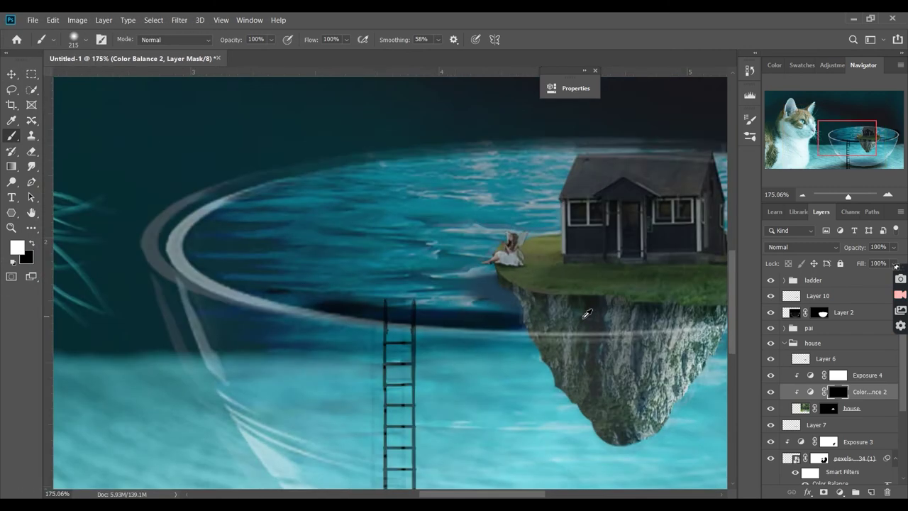
pyautogui.scroll(2, 659, 255)
pyautogui.scroll(3, 391, 239)
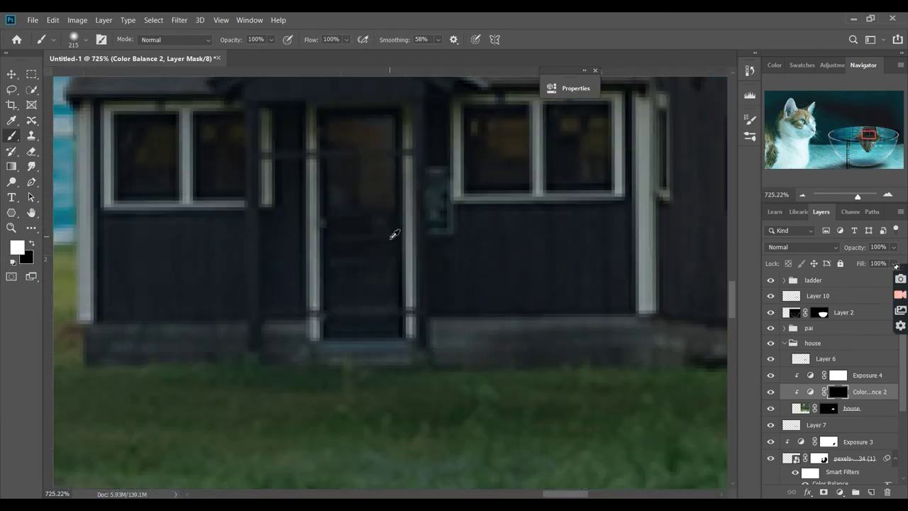
pyautogui.moveTo(421, 242); pyautogui.dragTo(206, 288)
pyautogui.moveTo(273, 237)
pyautogui.mouseDown()
pyautogui.moveTo(361, 305)
pyautogui.moveTo(184, 322)
pyautogui.mouseUp()
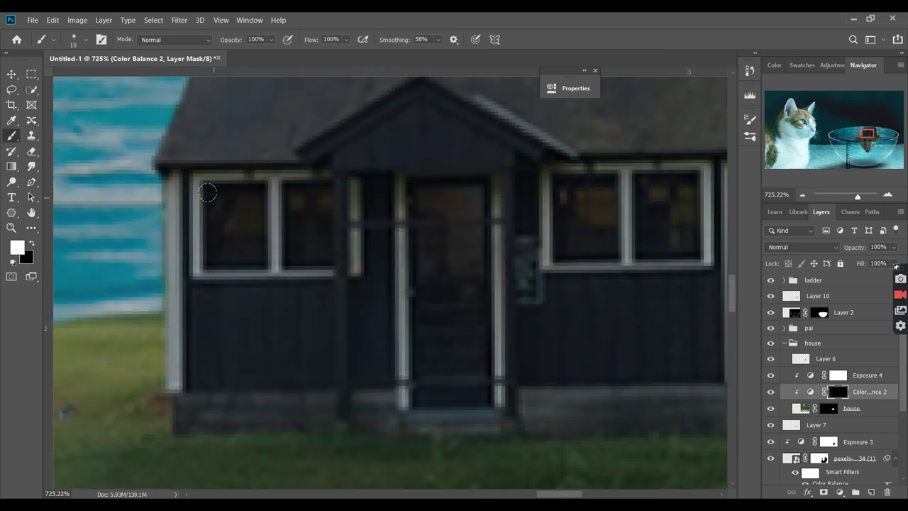
# - Paint the warm tint into the upper-left window, the door's window, and both right-window panes
pyautogui.moveTo(207, 193); pyautogui.dragTo(249, 190)
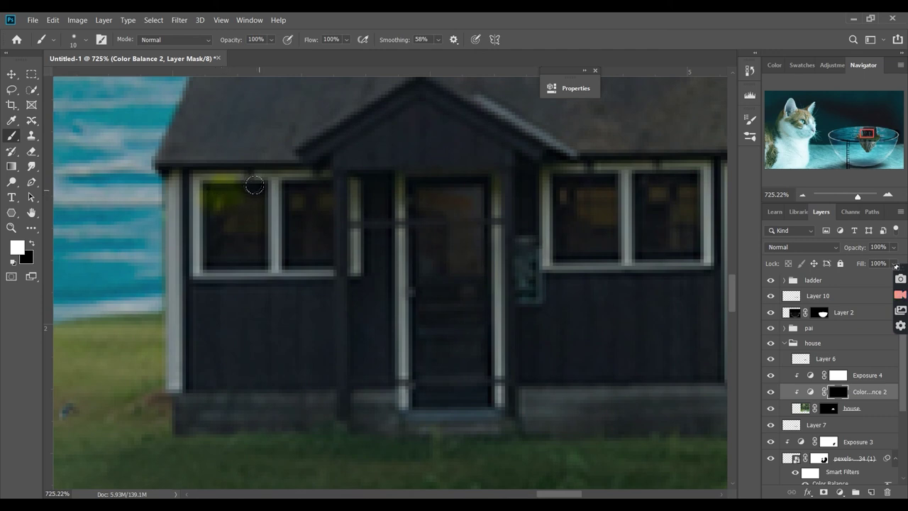
pyautogui.moveTo(235, 185)
pyautogui.mouseDown()
pyautogui.moveTo(199, 172)
pyautogui.moveTo(269, 172)
pyautogui.moveTo(312, 202)
pyautogui.moveTo(235, 241)
pyautogui.moveTo(281, 257)
pyautogui.moveTo(316, 238)
pyautogui.moveTo(300, 213)
pyautogui.moveTo(333, 216)
pyautogui.mouseUp()
pyautogui.moveTo(421, 193)
pyautogui.mouseDown()
pyautogui.moveTo(456, 264)
pyautogui.moveTo(473, 203)
pyautogui.moveTo(432, 189)
pyautogui.moveTo(448, 247)
pyautogui.mouseUp()
pyautogui.moveTo(557, 188); pyautogui.dragTo(611, 220)
pyautogui.moveTo(641, 189)
pyautogui.mouseDown()
pyautogui.moveTo(674, 227)
pyautogui.moveTo(634, 248)
pyautogui.moveTo(579, 227)
pyautogui.moveTo(589, 286)
pyautogui.moveTo(599, 226)
pyautogui.mouseUp()
# - Paint black over the left window's frame and centre mullion, then fit the composition on screen
pyautogui.press('x')
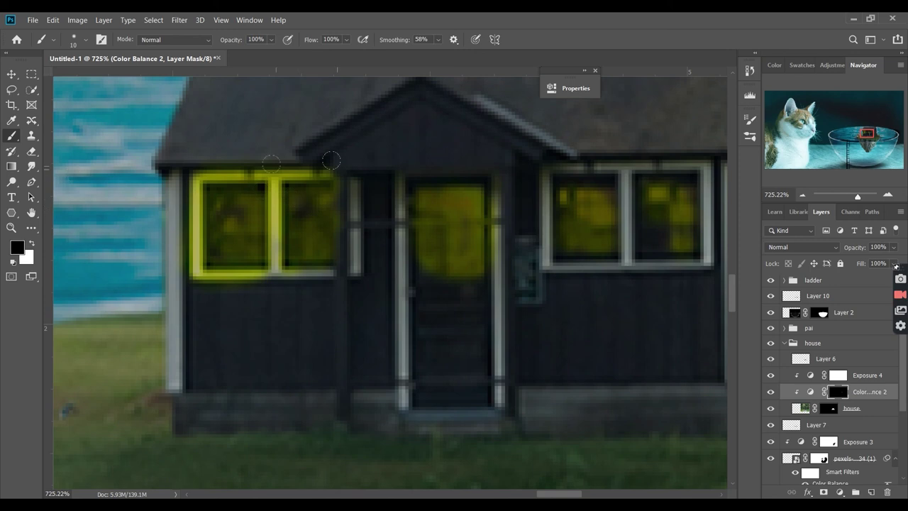
pyautogui.moveTo(300, 164); pyautogui.dragTo(183, 173)
pyautogui.moveTo(183, 268)
pyautogui.mouseDown()
pyautogui.moveTo(190, 181)
pyautogui.moveTo(282, 268)
pyautogui.mouseUp()
pyautogui.moveTo(273, 177); pyautogui.dragTo(273, 271)
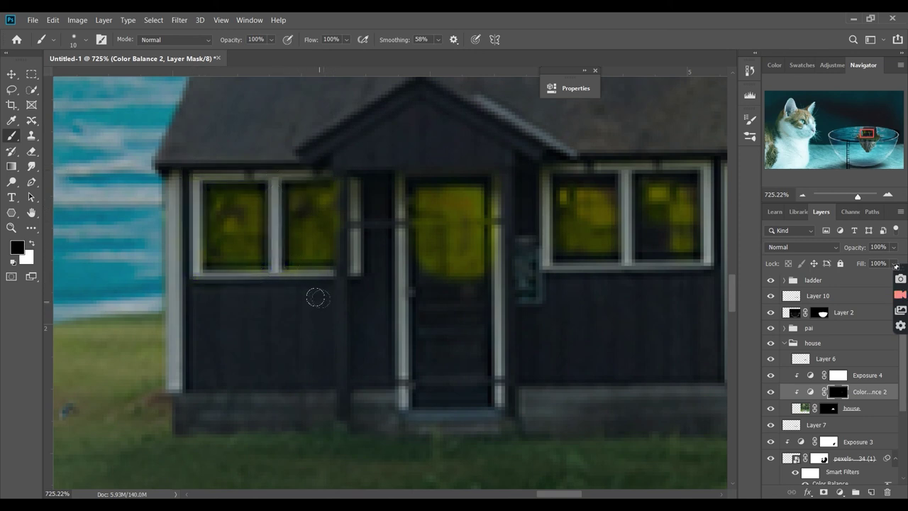
pyautogui.hotkey('ctrl', '0')
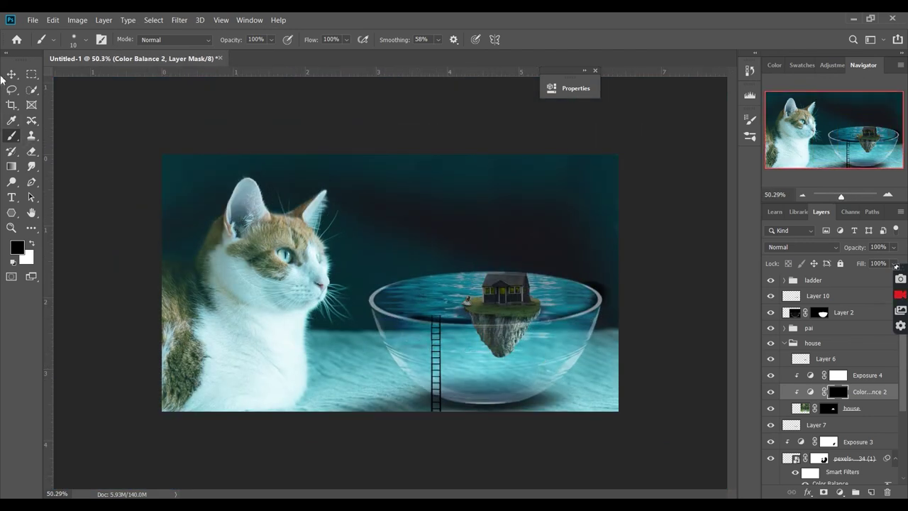
# - Collapse the house group and expand the pai group to select the fairy's pari layer
pyautogui.press('v')
pyautogui.click(675, 355)
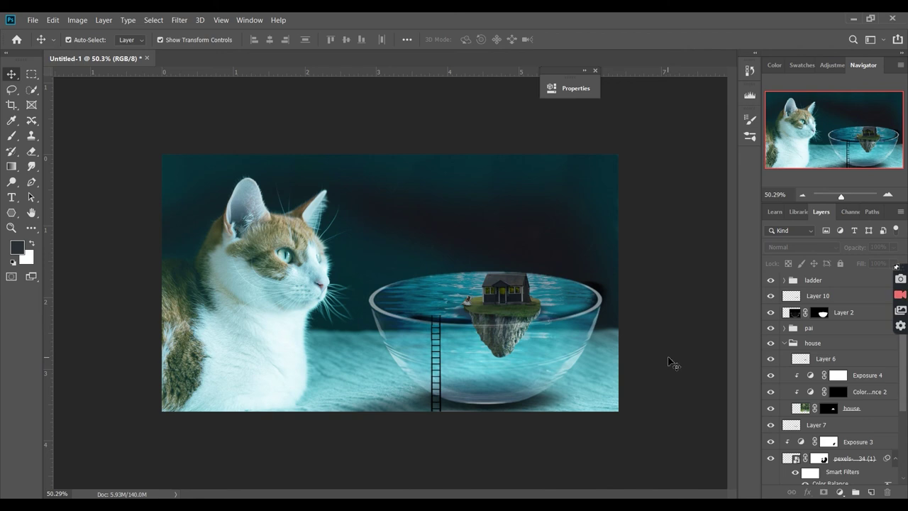
pyautogui.scroll(1, 615, 354)
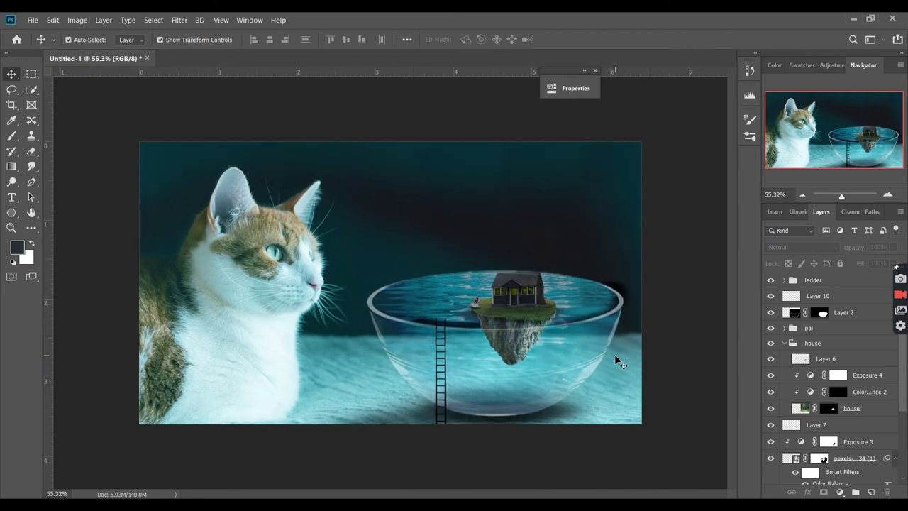
pyautogui.click(792, 343)
pyautogui.click(785, 343)
pyautogui.click(791, 327)
pyautogui.click(785, 328)
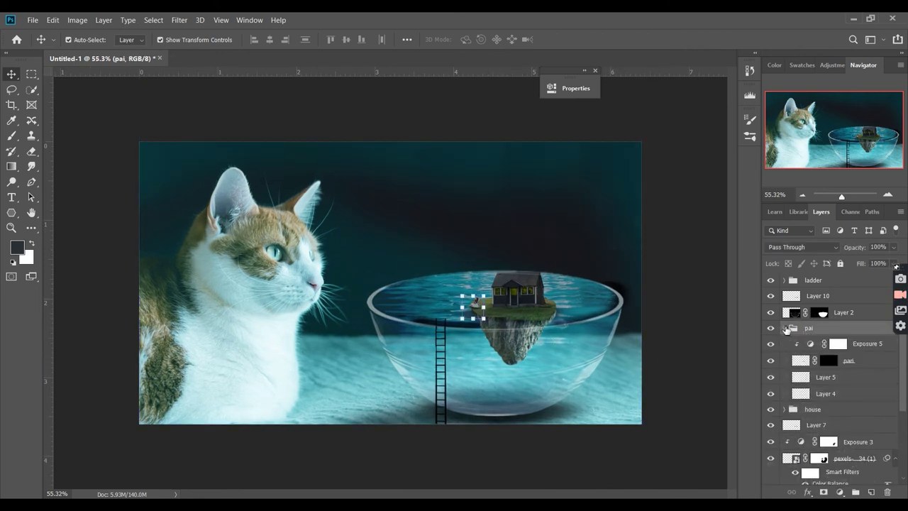
pyautogui.click(872, 362)
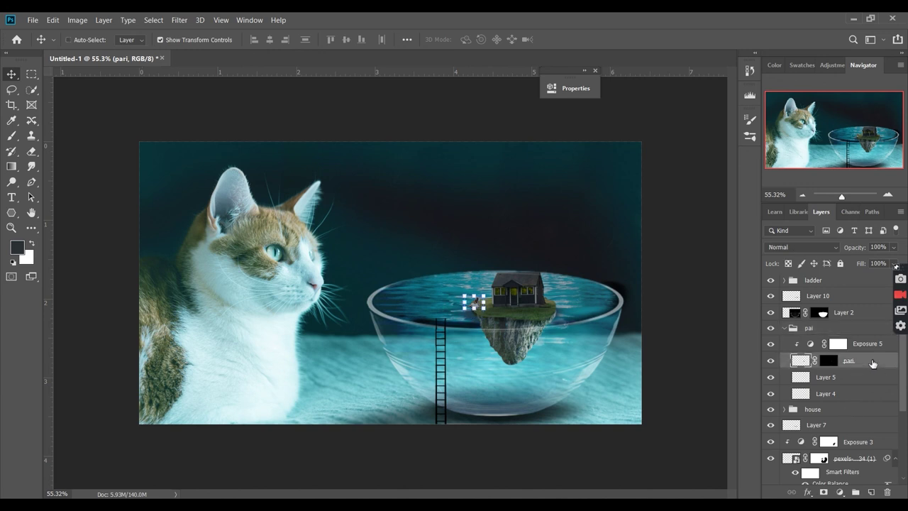
# - Duplicate pari as an Overlay copy, trying then cancelling a blue Color Balance shift
pyautogui.hotkey('ctrl', 'j')
pyautogui.click(802, 247)
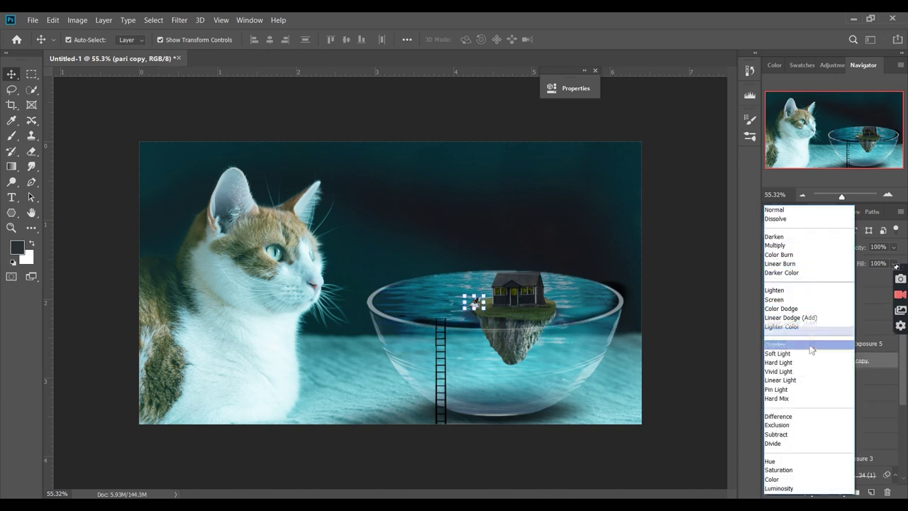
pyautogui.click(687, 357)
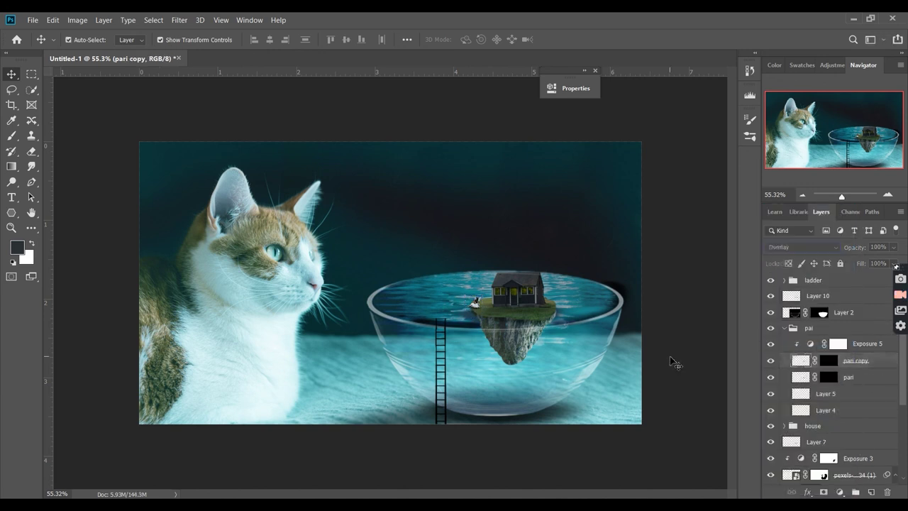
pyautogui.click(872, 360)
pyautogui.hotkey('ctrl', 'b')
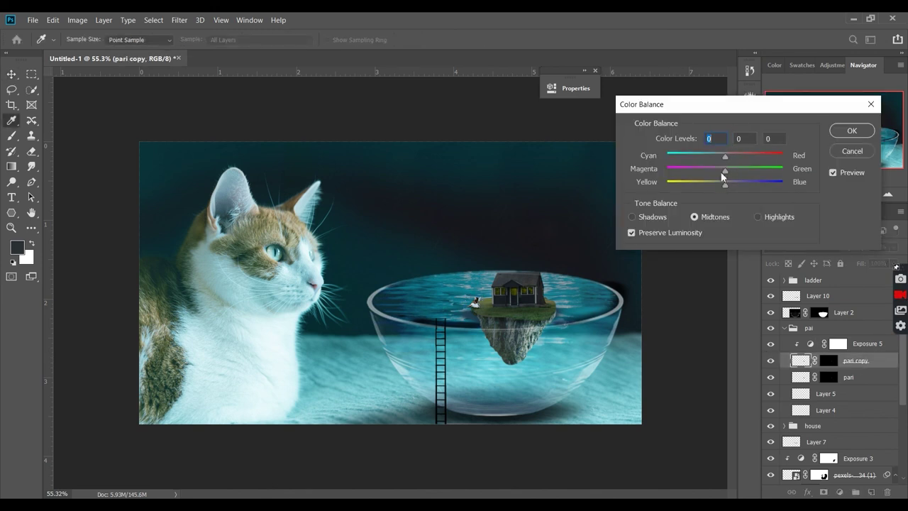
pyautogui.moveTo(724, 185); pyautogui.dragTo(822, 185)
pyautogui.moveTo(713, 182); pyautogui.dragTo(740, 184)
pyautogui.click(853, 150)
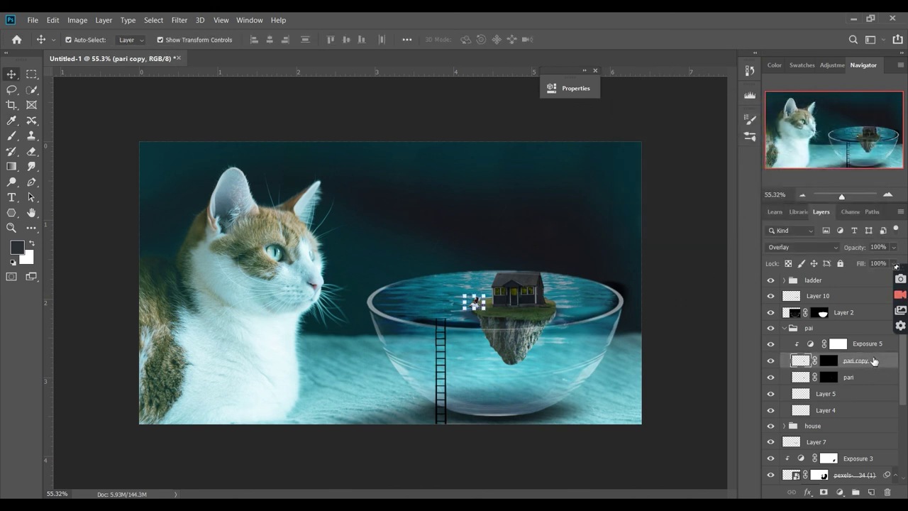
# - Dismiss the stray Print dialog and duplicate again into pari copy 2, blended as Screen
pyautogui.hotkey('ctrl', 'p')
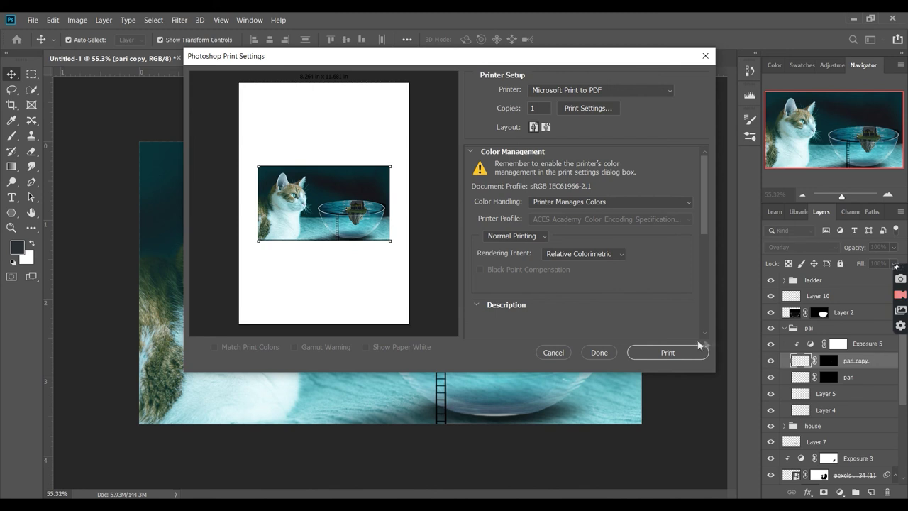
pyautogui.click(553, 353)
pyautogui.hotkey('ctrl', 'j')
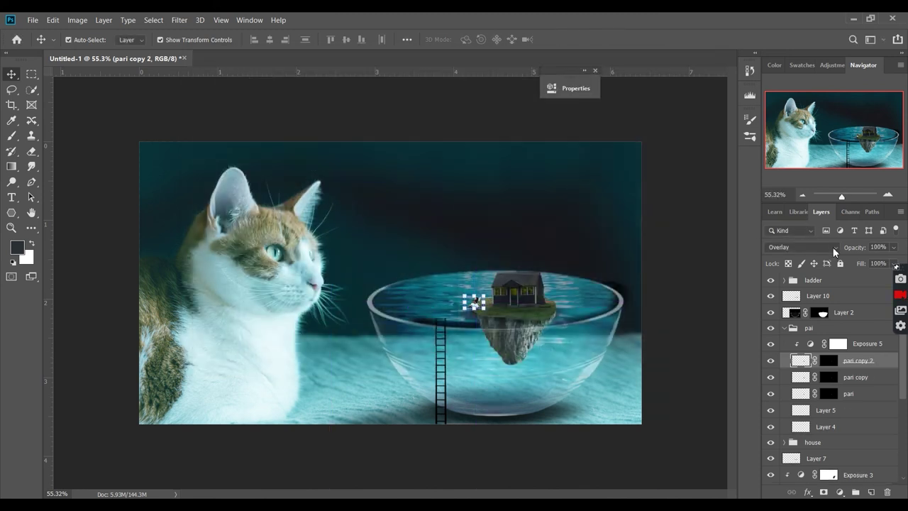
pyautogui.click(834, 249)
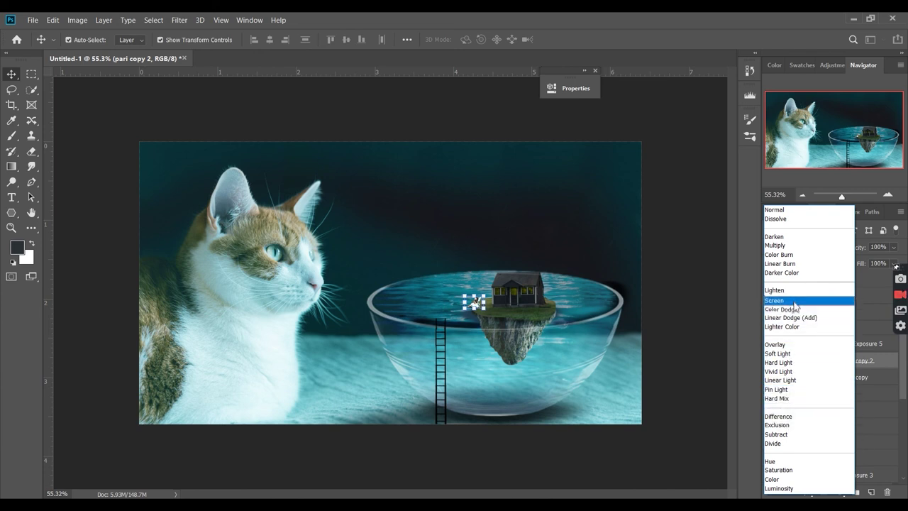
pyautogui.click(706, 323)
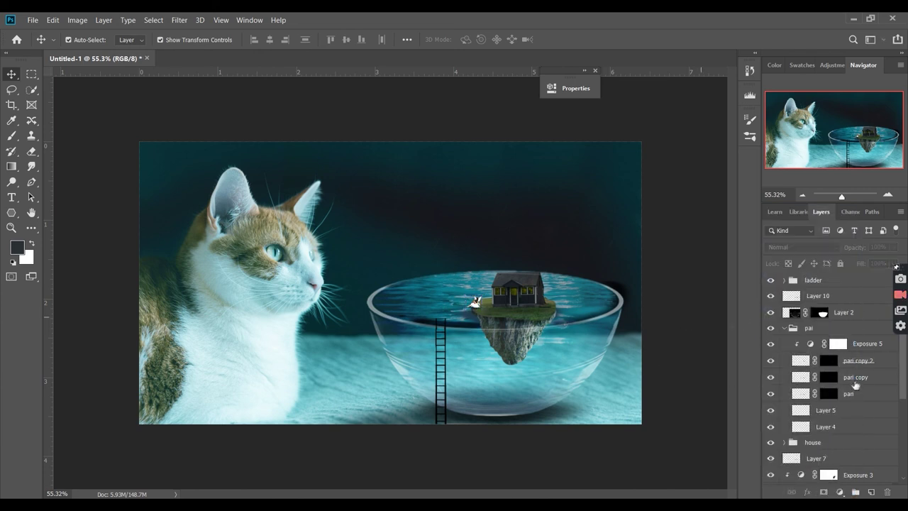
# - Check the pari copy layer's blend mode and scroll through the Layers panel
pyautogui.click(855, 382)
pyautogui.click(802, 247)
pyautogui.click(675, 332)
pyautogui.scroll(2, 468, 328)
pyautogui.scroll(2, 475, 313)
pyautogui.scroll(2, 482, 298)
pyautogui.scroll(2, 482, 298)
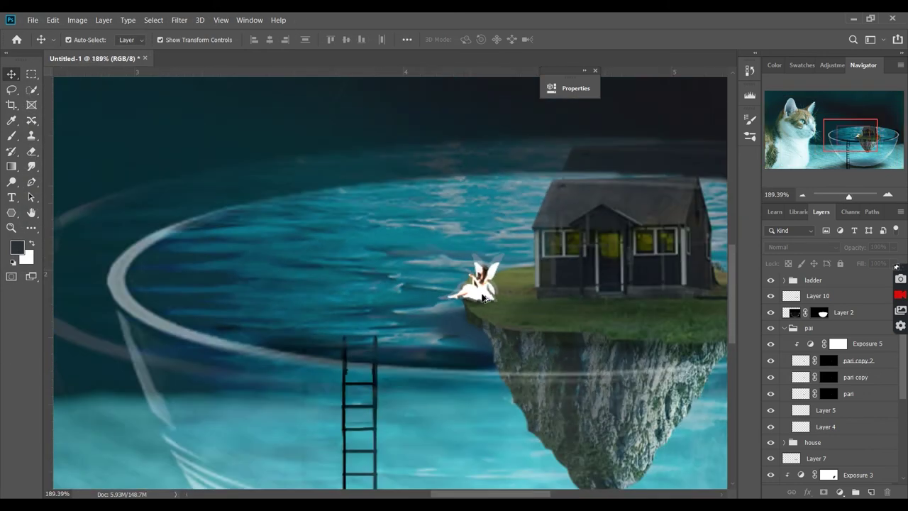
pyautogui.scroll(-7, 482, 296)
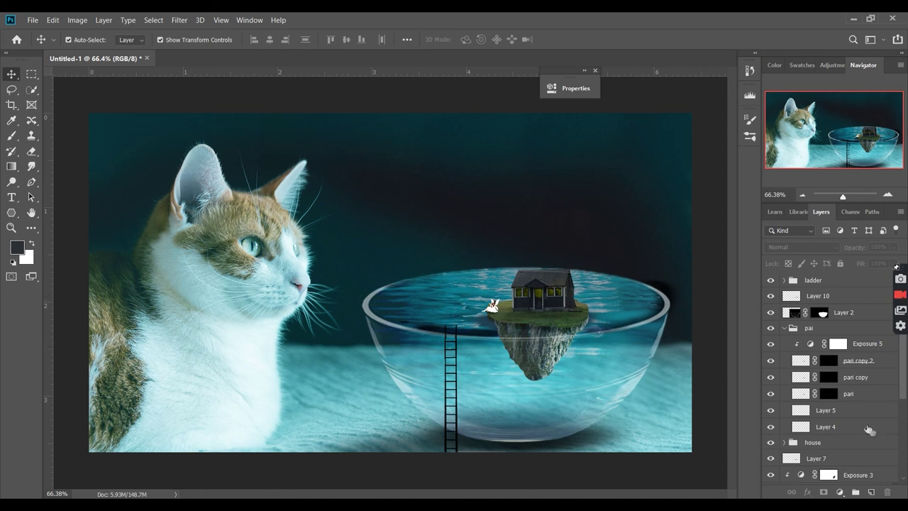
# - Add a new layer above Exposure 5 and set up a soft round brush at 0% hardness
pyautogui.click(861, 345)
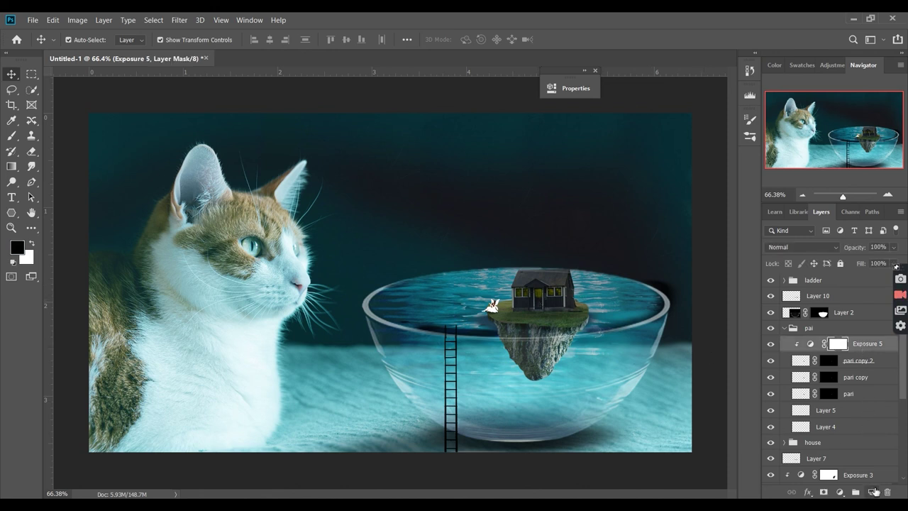
pyautogui.click(875, 491)
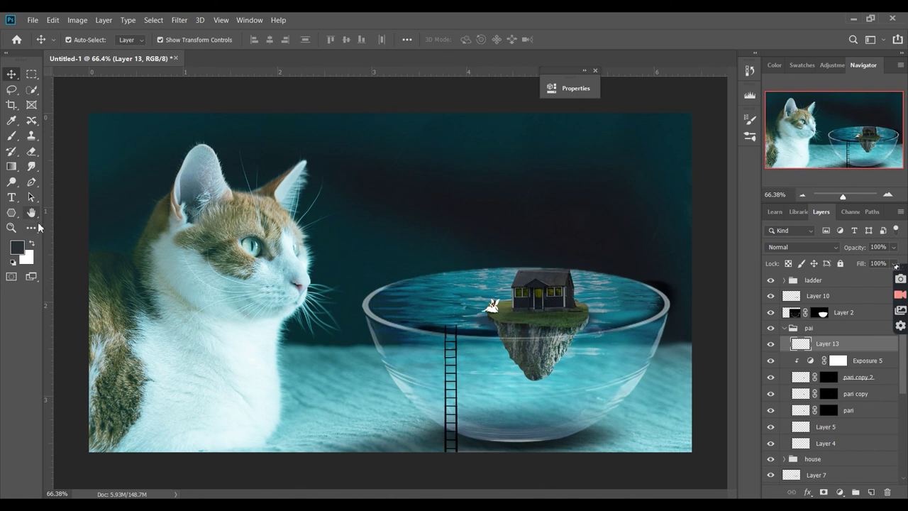
pyautogui.press('b')
pyautogui.keyDown('alt'); pyautogui.rightClick(472, 317); pyautogui.keyUp('alt')
pyautogui.moveTo(472, 317); pyautogui.dragTo(482, 305)
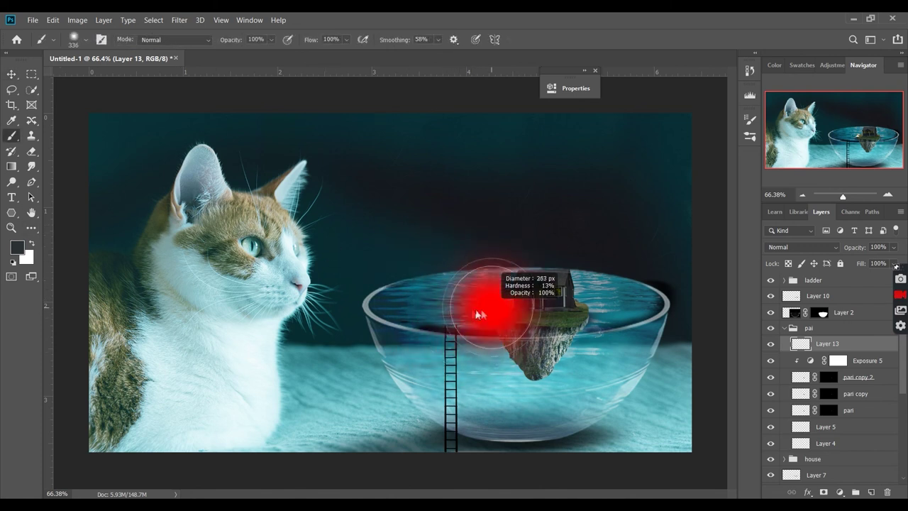
pyautogui.rightClick(490, 305)
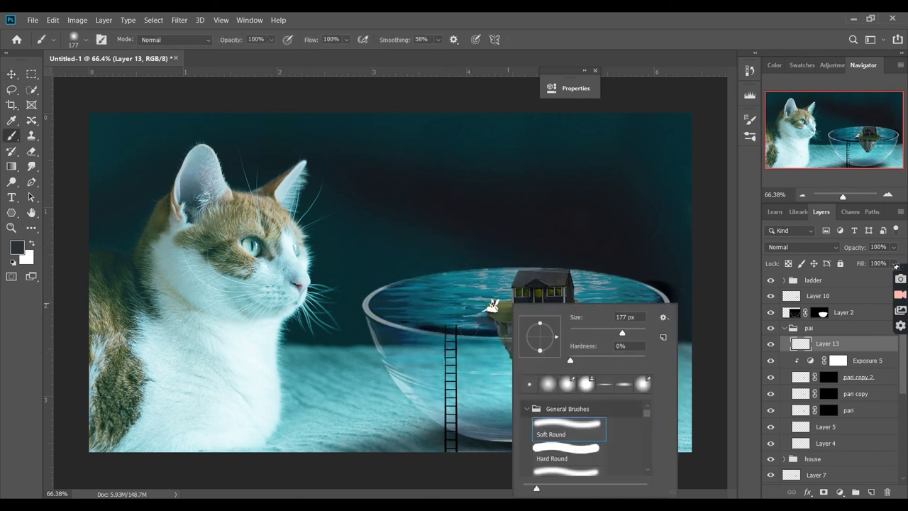
pyautogui.press('Escape')
# - Pick a pale cream-yellow foreground colour
pyautogui.press('i')
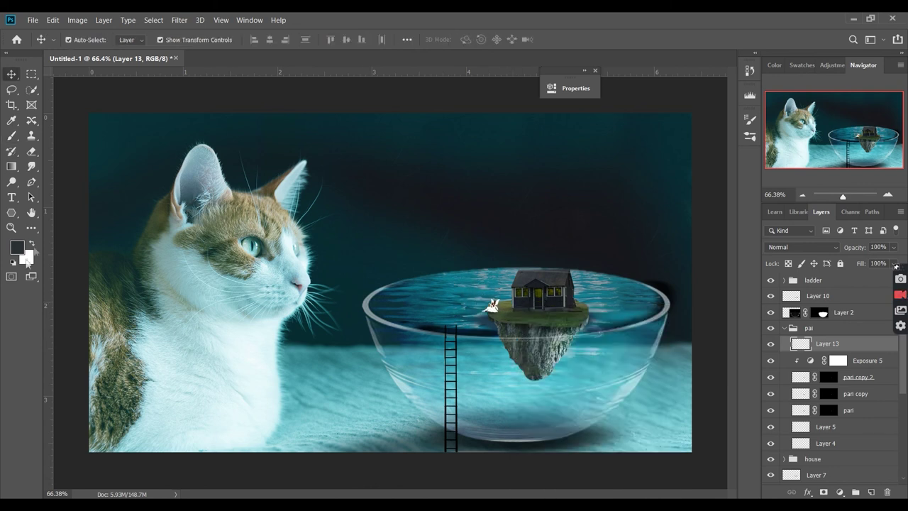
pyautogui.click(18, 247)
pyautogui.moveTo(526, 215); pyautogui.dragTo(528, 272)
pyautogui.moveTo(397, 148); pyautogui.dragTo(375, 140)
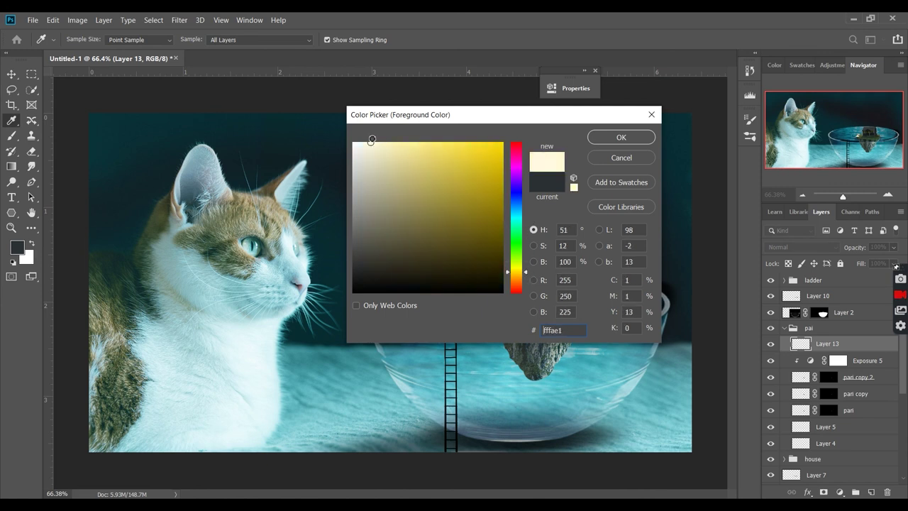
pyautogui.click(616, 135)
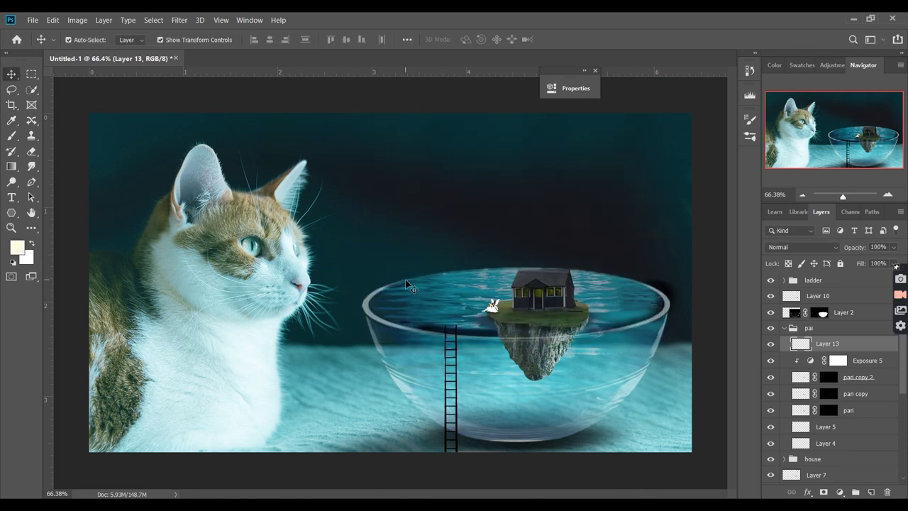
# - Dab a soft glow over the fairy with a 109 px brush
pyautogui.press('b')
pyautogui.click(489, 302)
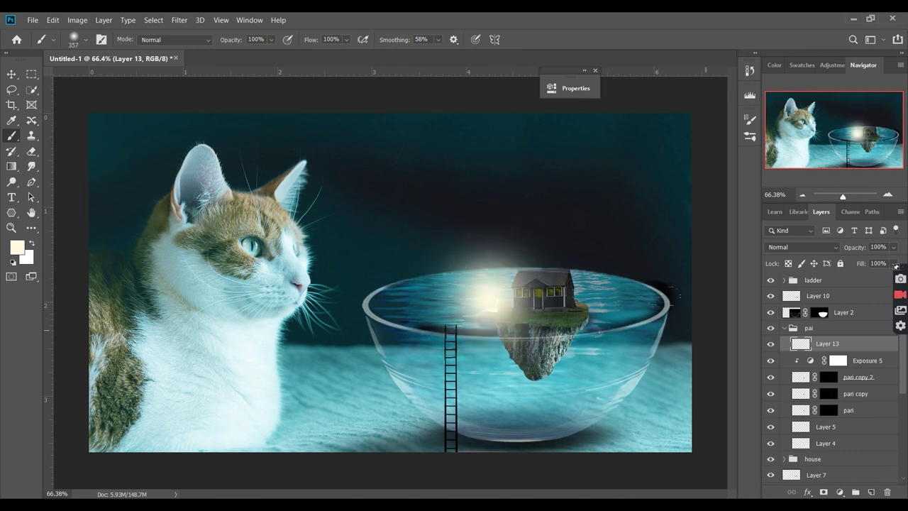
pyautogui.hotkey('ctrl', 'z')
pyautogui.moveTo(497, 295); pyautogui.dragTo(492, 307)
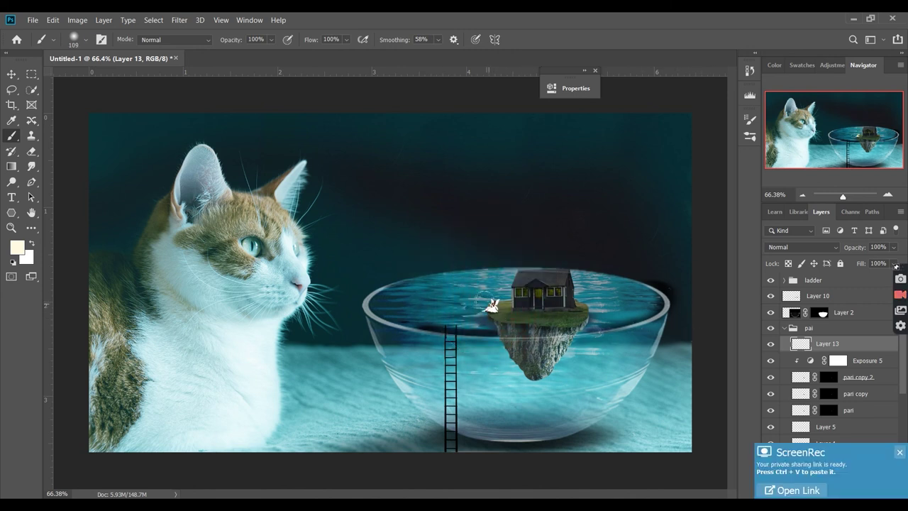
pyautogui.click(492, 307)
# - Set the glow layer to Overlay blending at 63% opacity
pyautogui.click(832, 247)
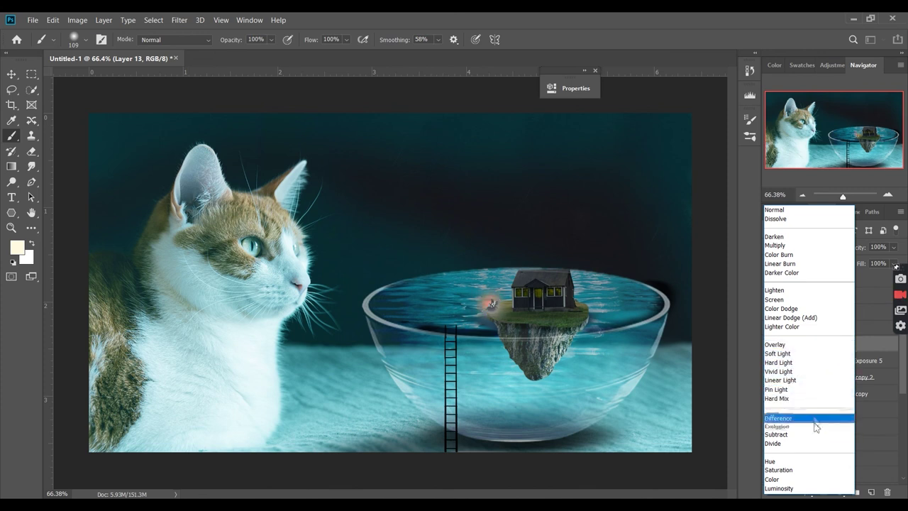
pyautogui.click(792, 344)
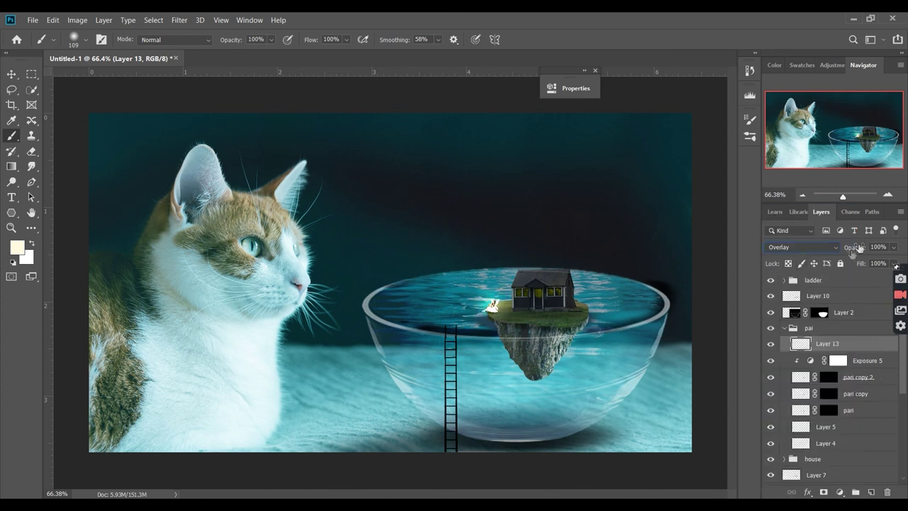
pyautogui.moveTo(859, 247)
pyautogui.mouseDown()
pyautogui.moveTo(821, 256)
pyautogui.moveTo(837, 255)
pyautogui.mouseUp()
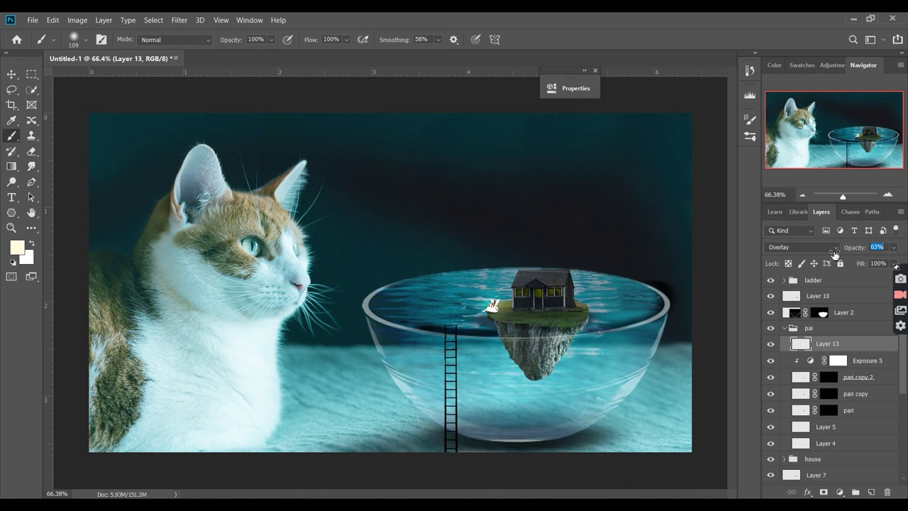
pyautogui.press('v')
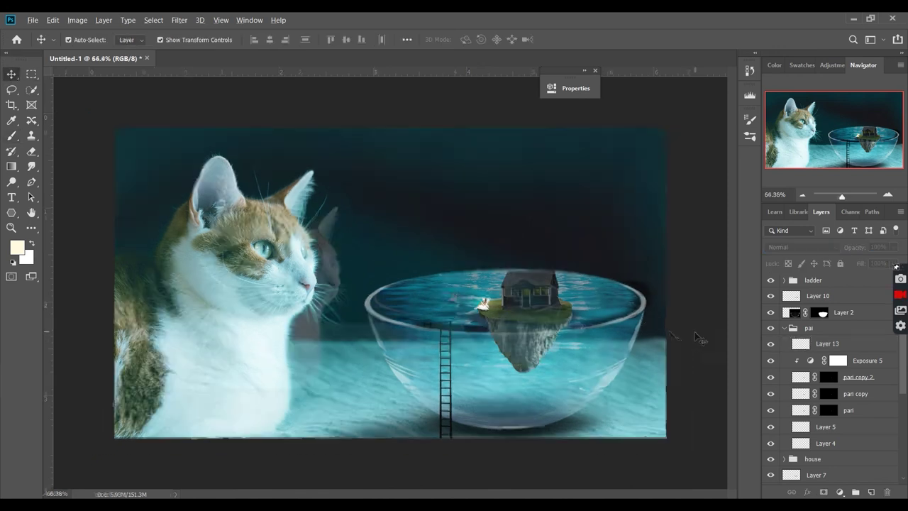